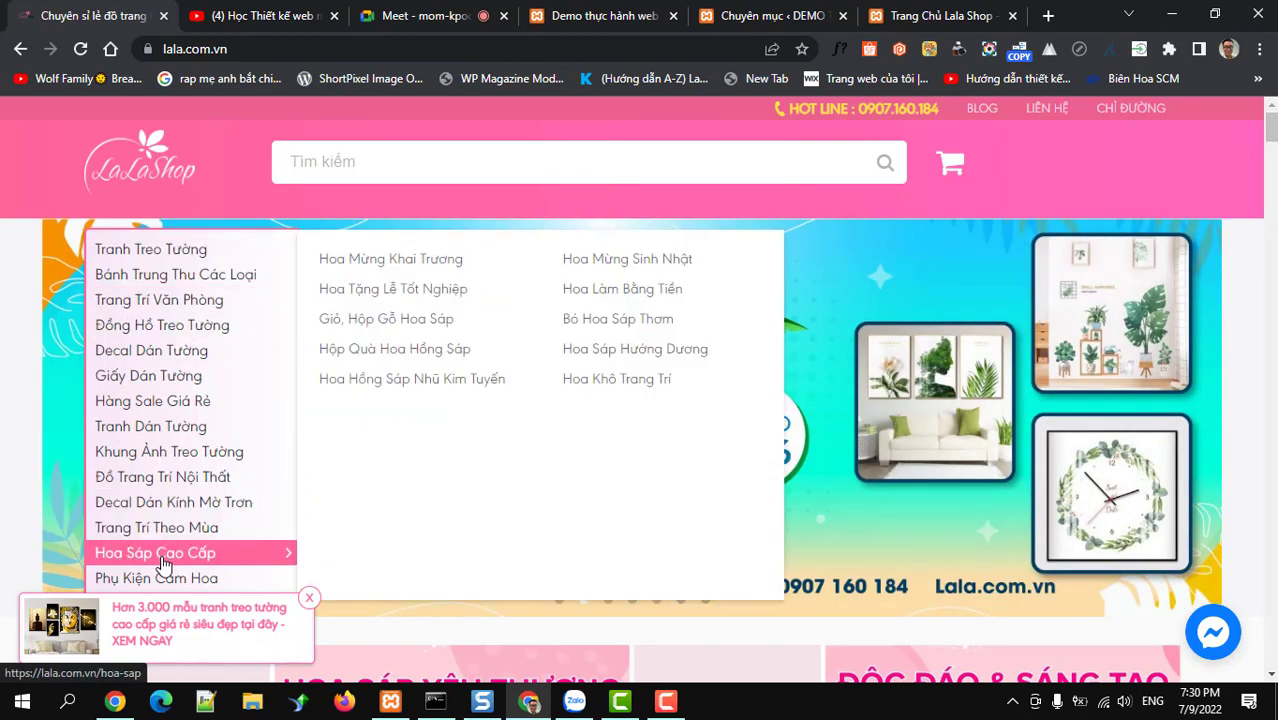
Check lala.com.vn's category menu for reference, then return to the demo site's Categories admin page
mouse_move(166, 584)
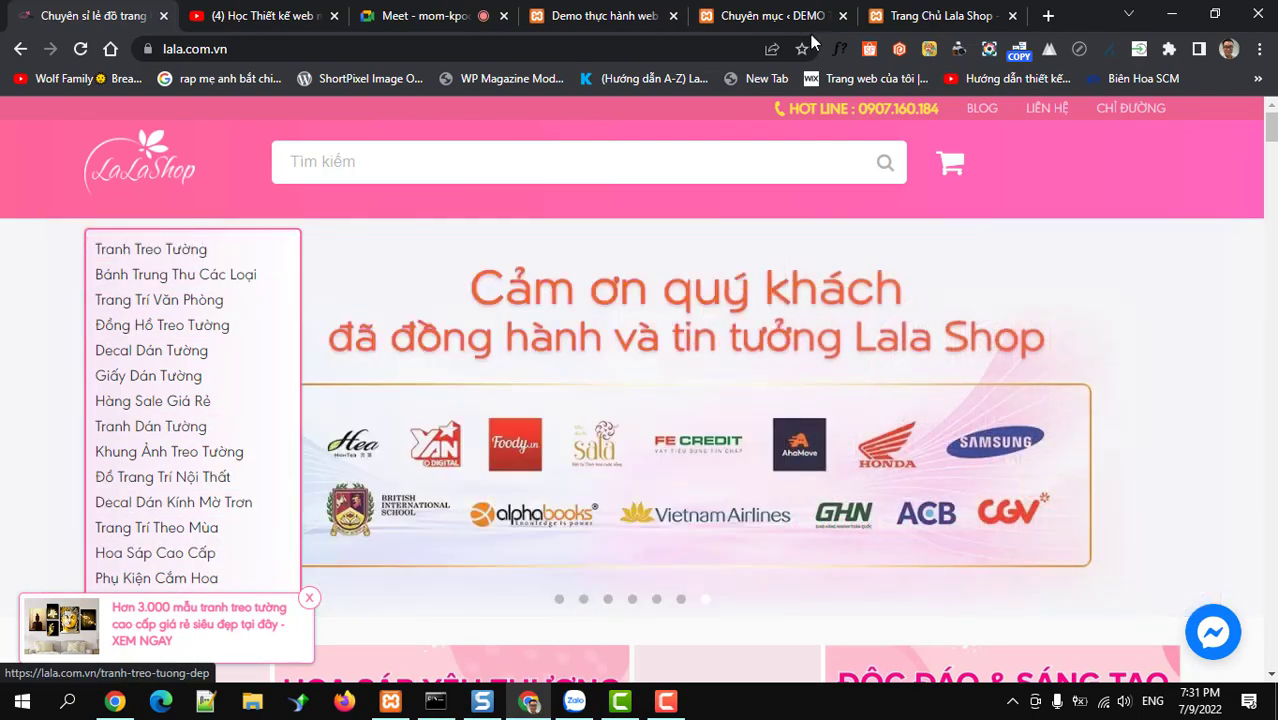
click(769, 18)
mouse_move(60, 565)
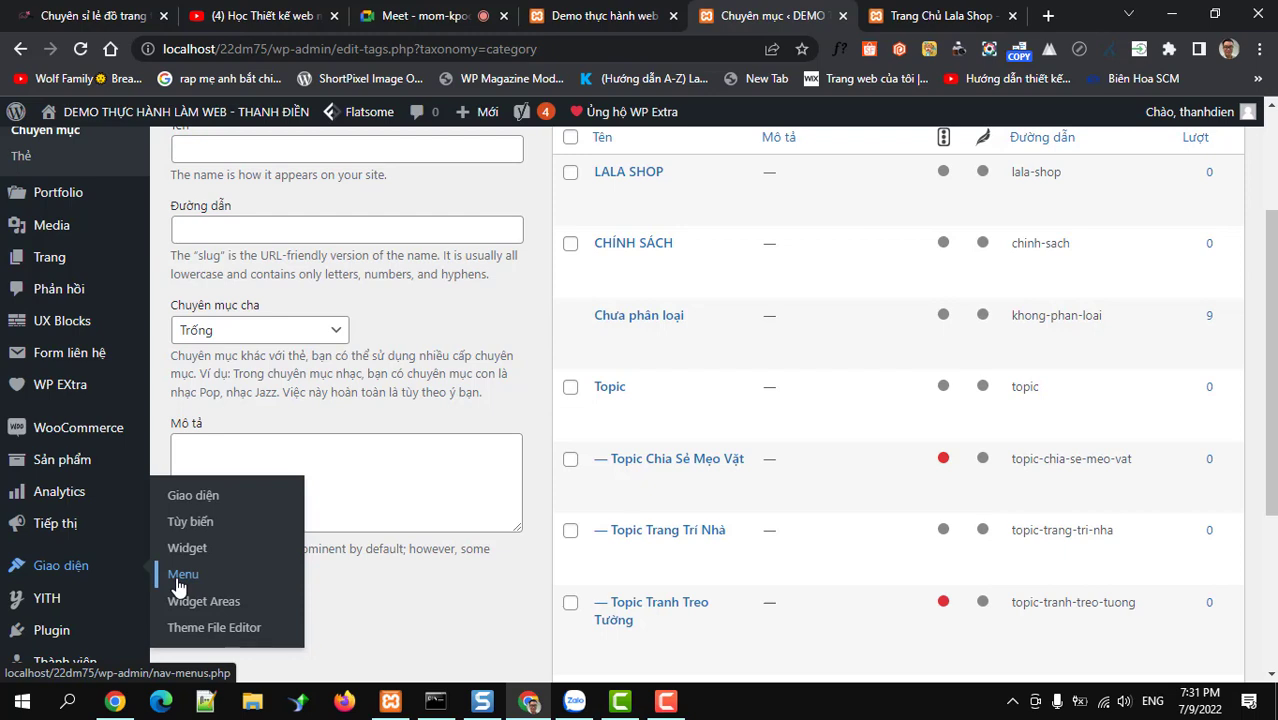
Go to the Menu page under Giao diện and start creating a new menu
click(180, 586)
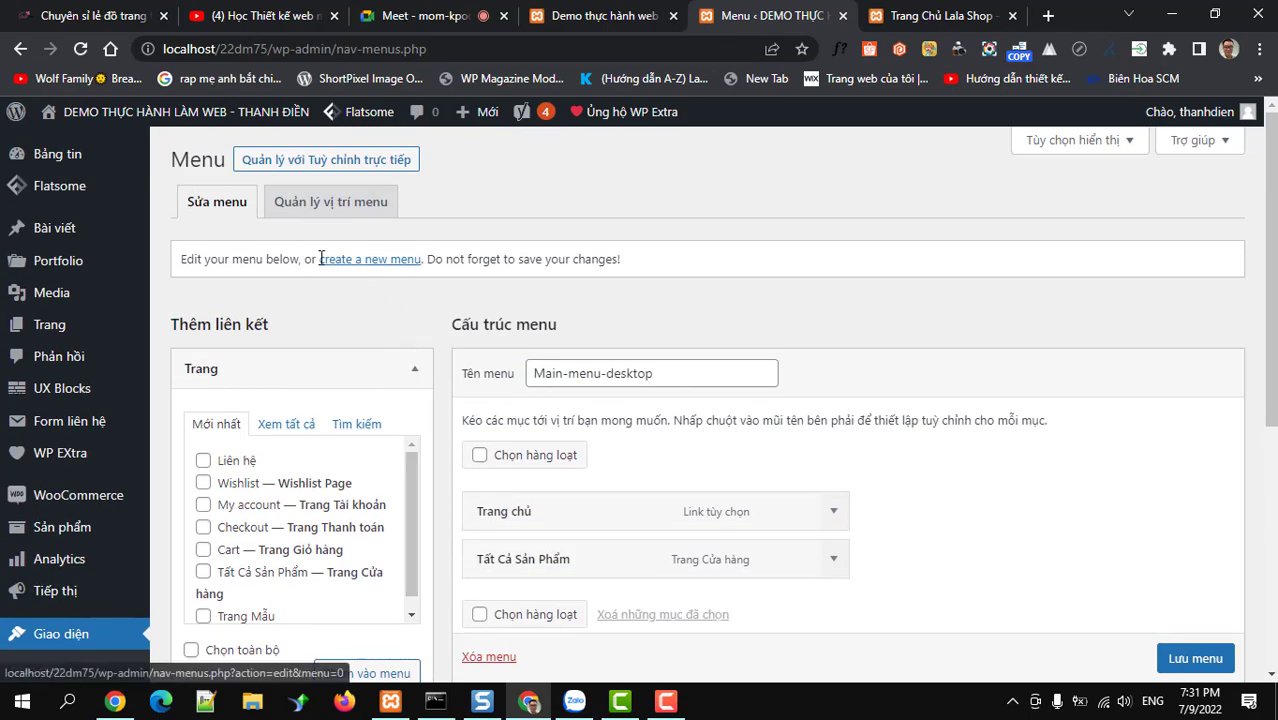
drag(318, 259, 428, 279)
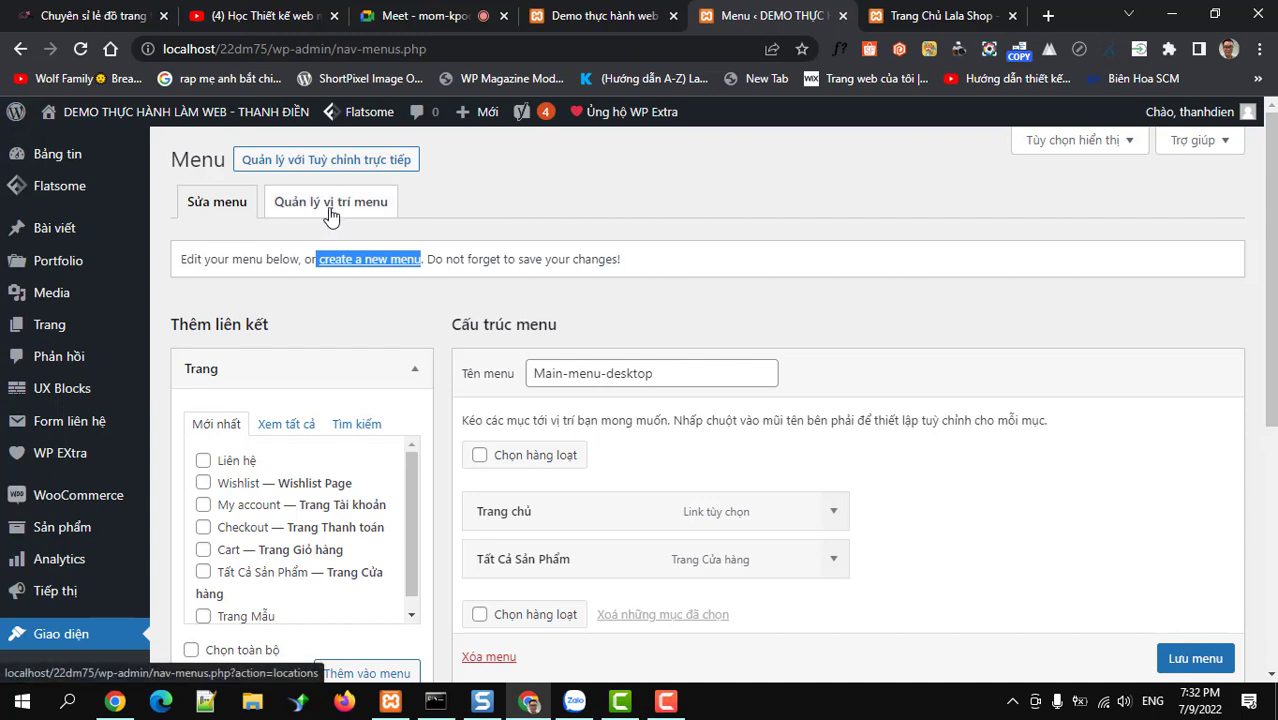
click(376, 262)
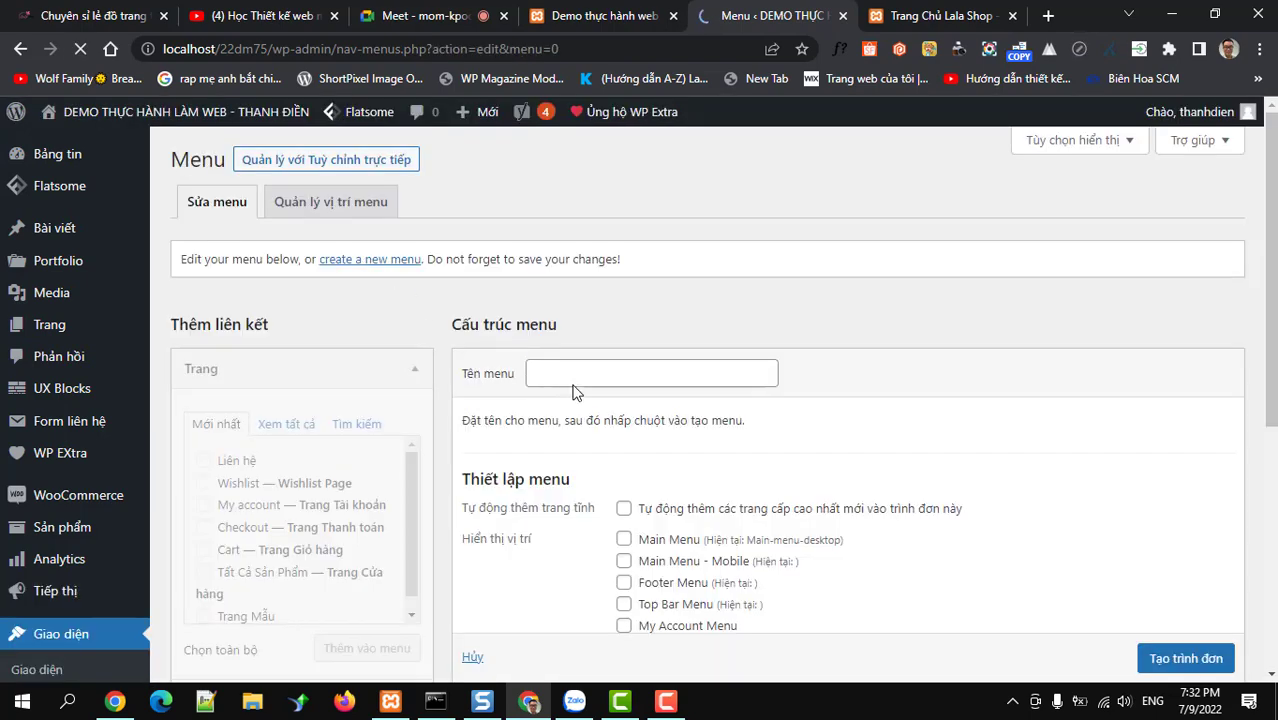
Create the menu 'DANH MỤC SẢN PHẨM' with the Vertical Menu and Main Menu - Mobile locations ticked
click(572, 374)
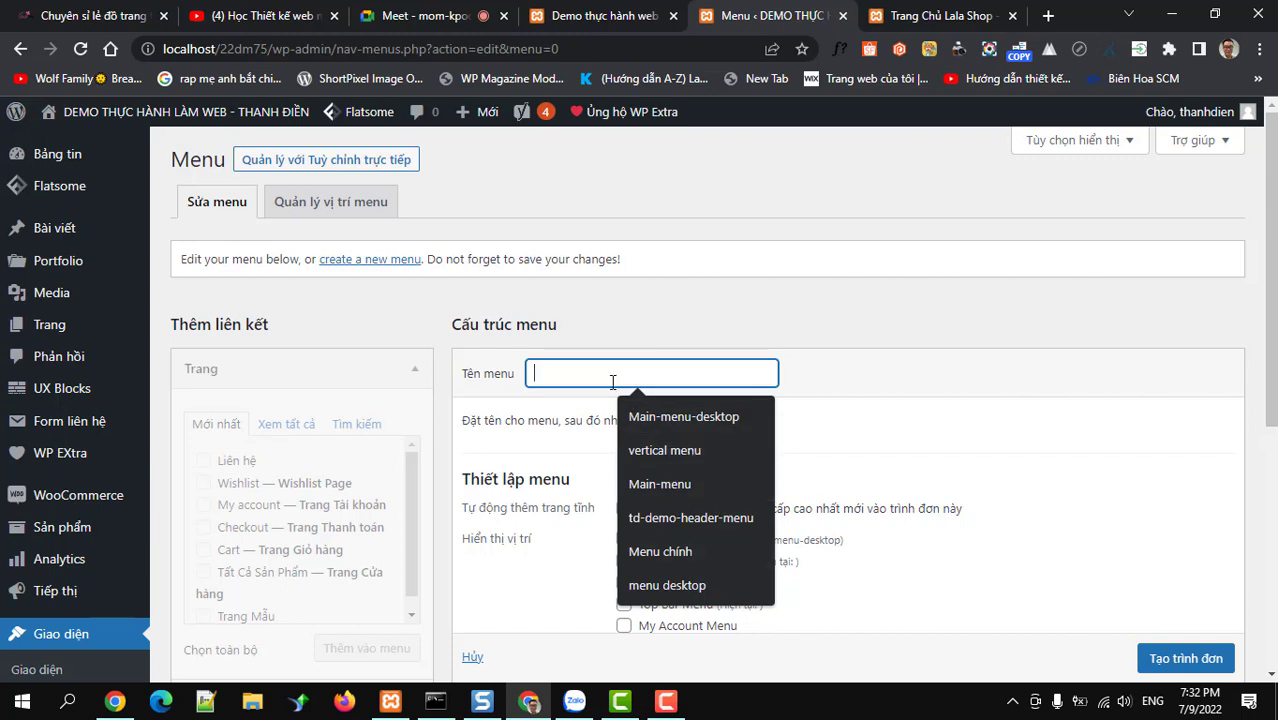
text(d)
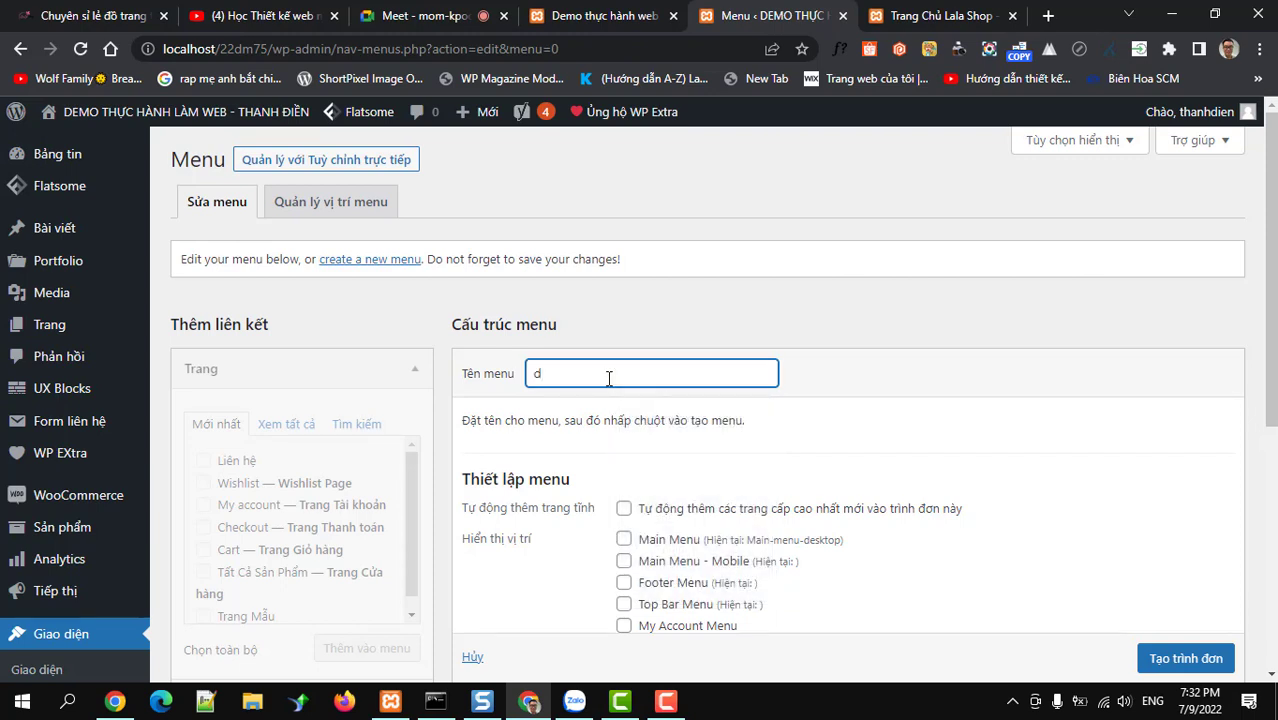
key(BackSpace)
text(DANH MUC SẢN PHẨM)
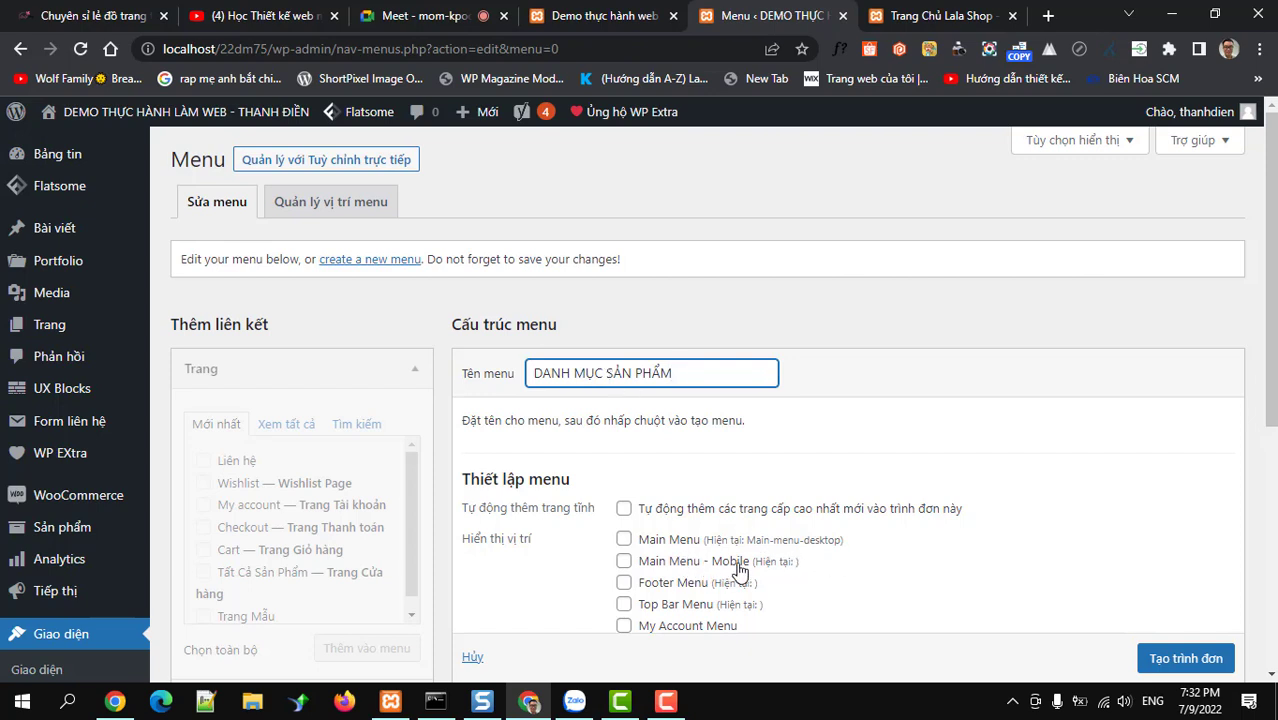
scroll(700, 588, down, 2)
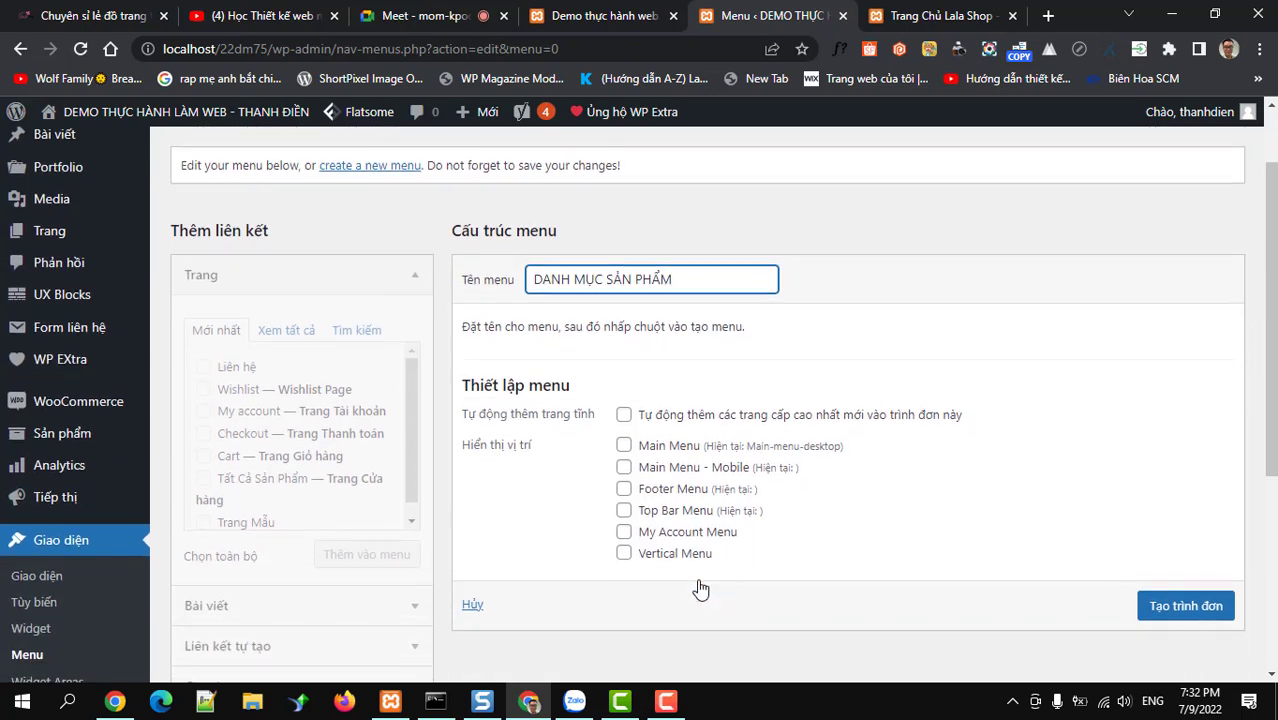
click(623, 556)
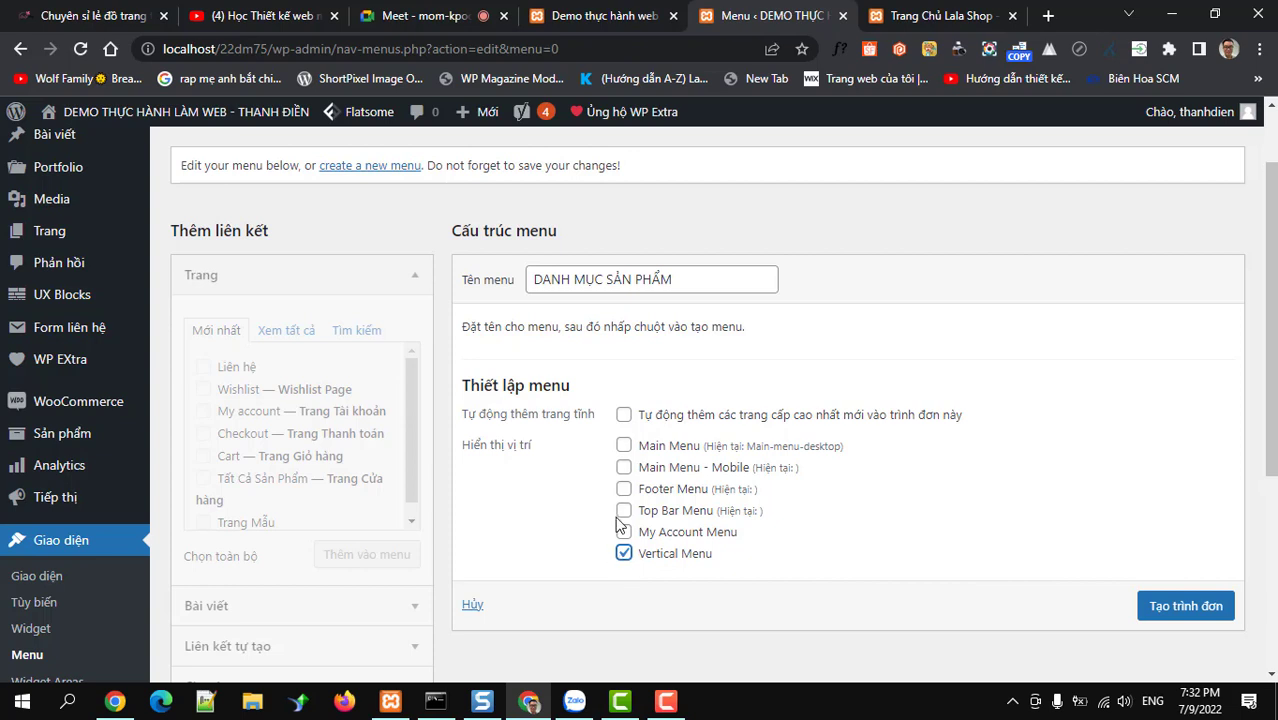
click(622, 468)
click(1160, 607)
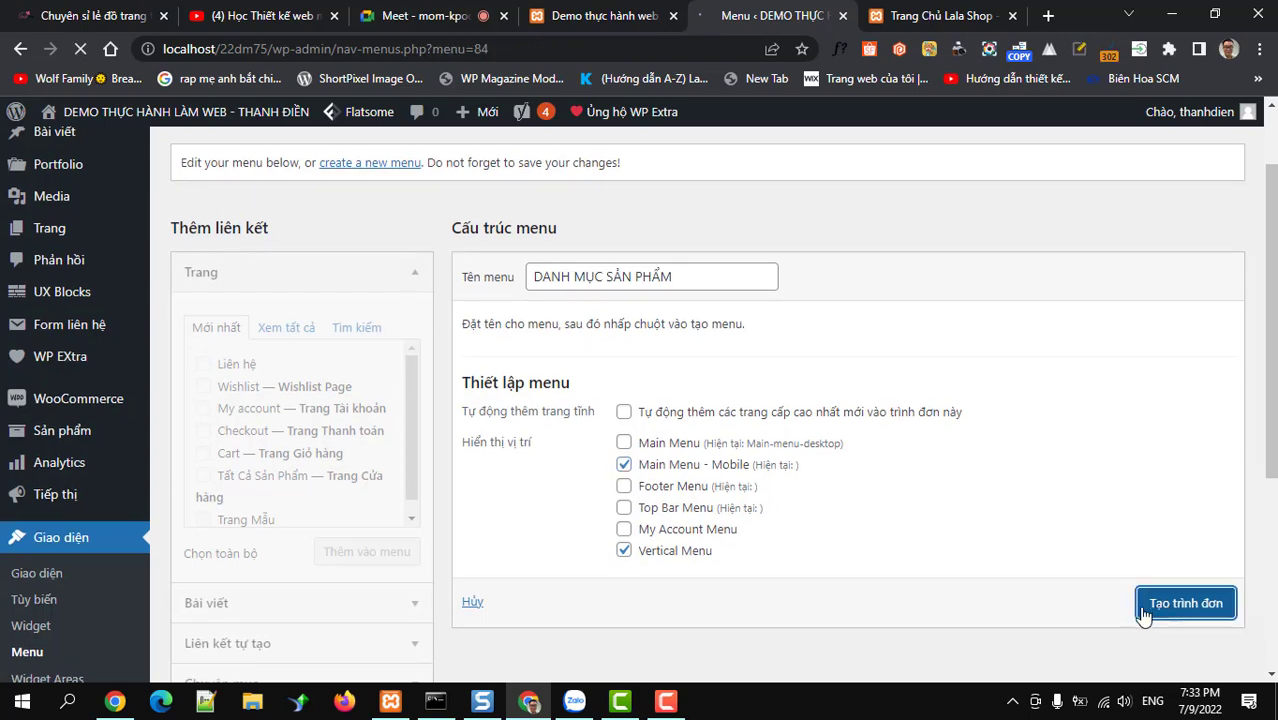
Collapse the Trang box, view all post categories under Chuyên mục, then collapse it again
scroll(807, 525, down, 2)
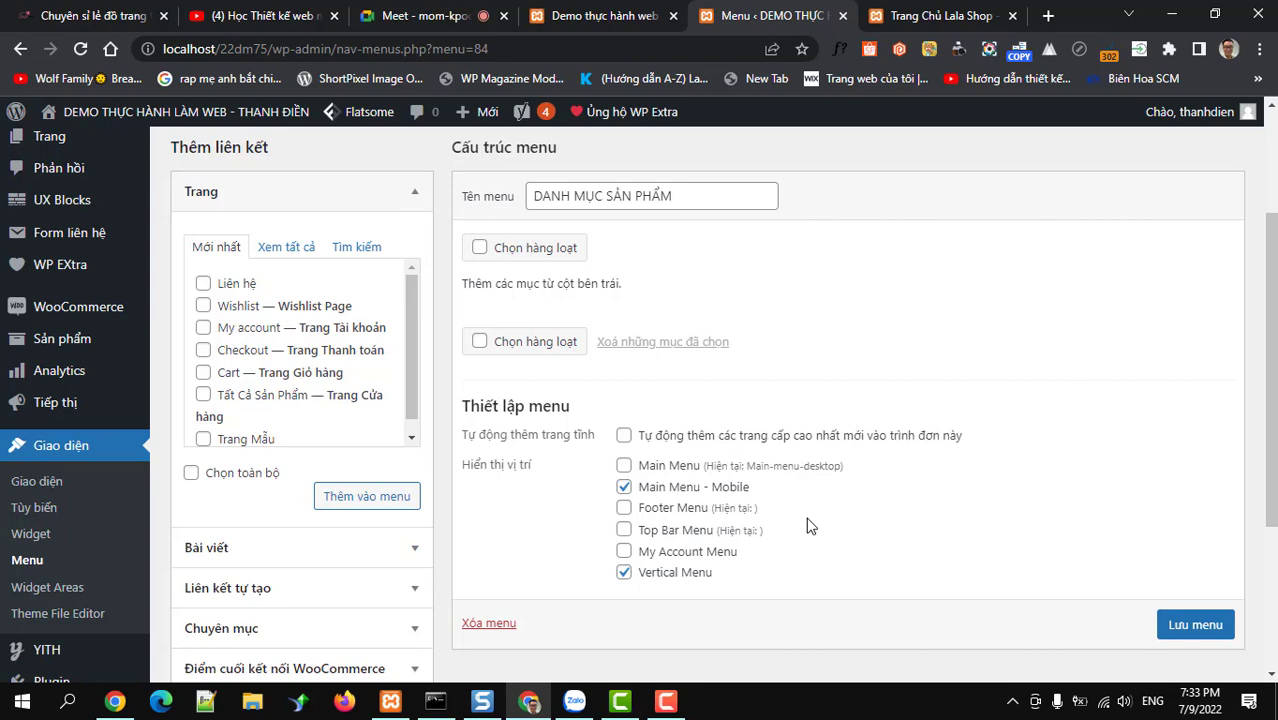
scroll(265, 565, down, 2)
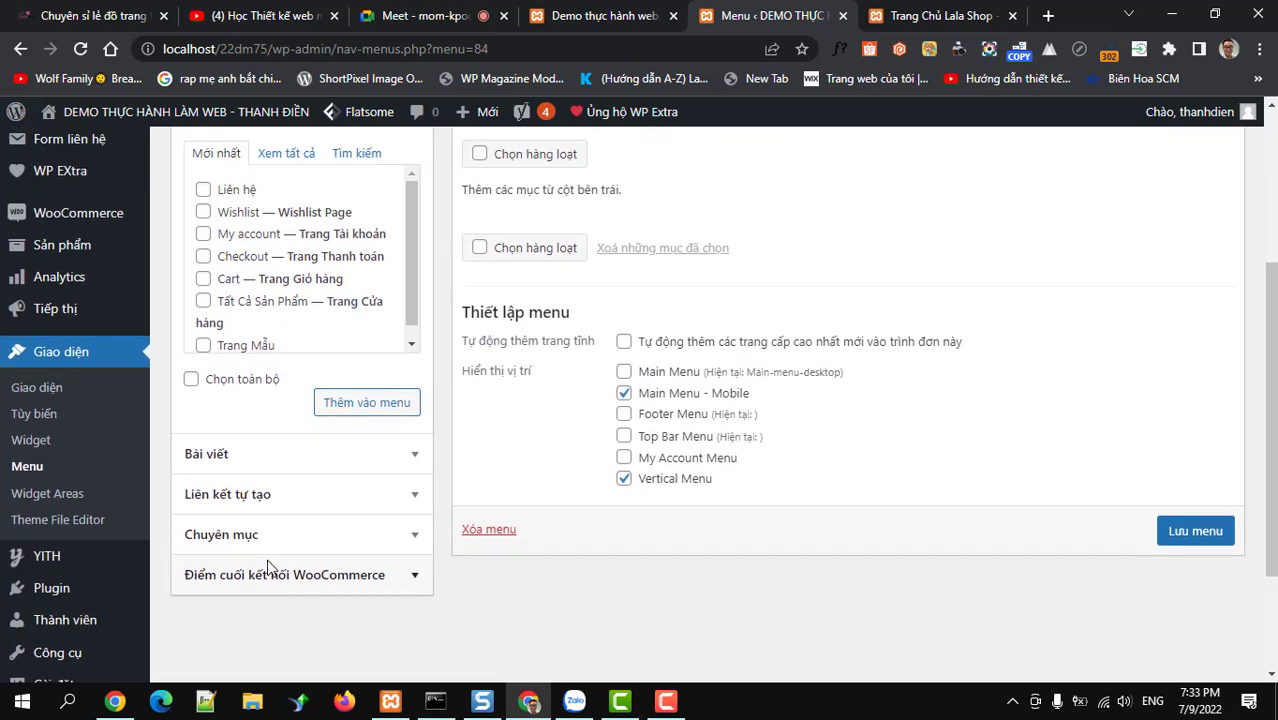
scroll(240, 480, up, 3)
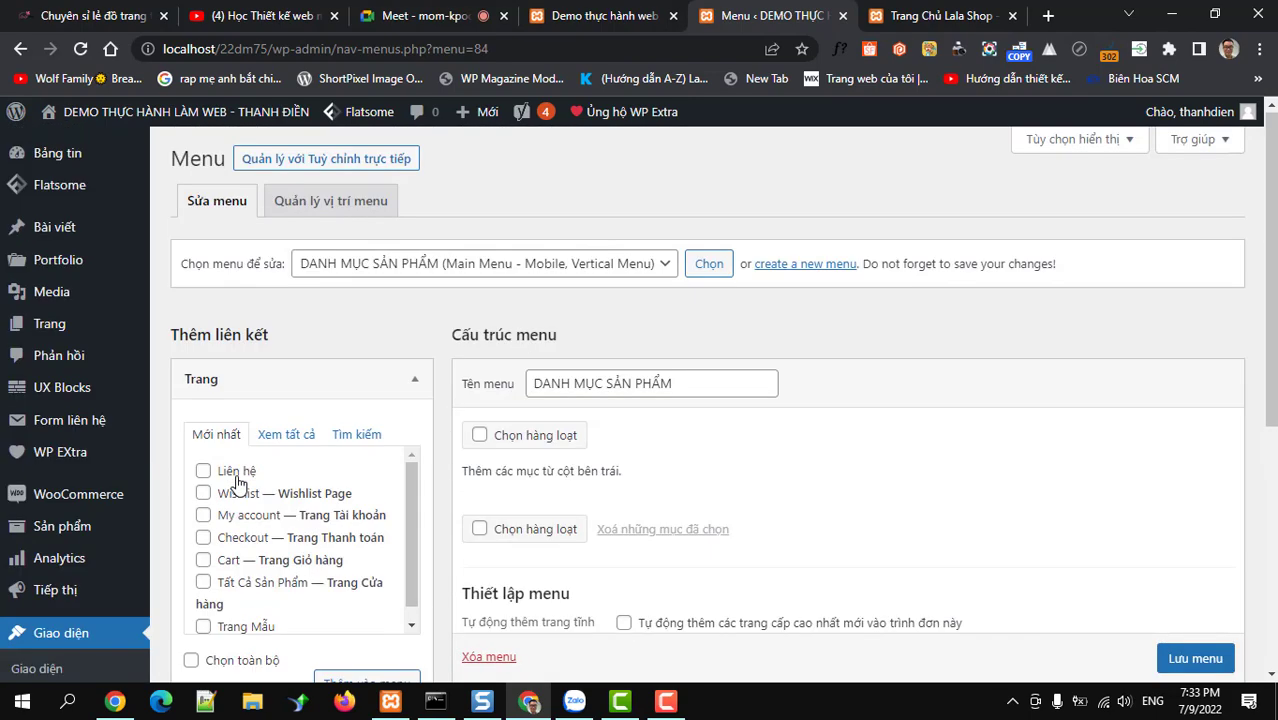
click(282, 380)
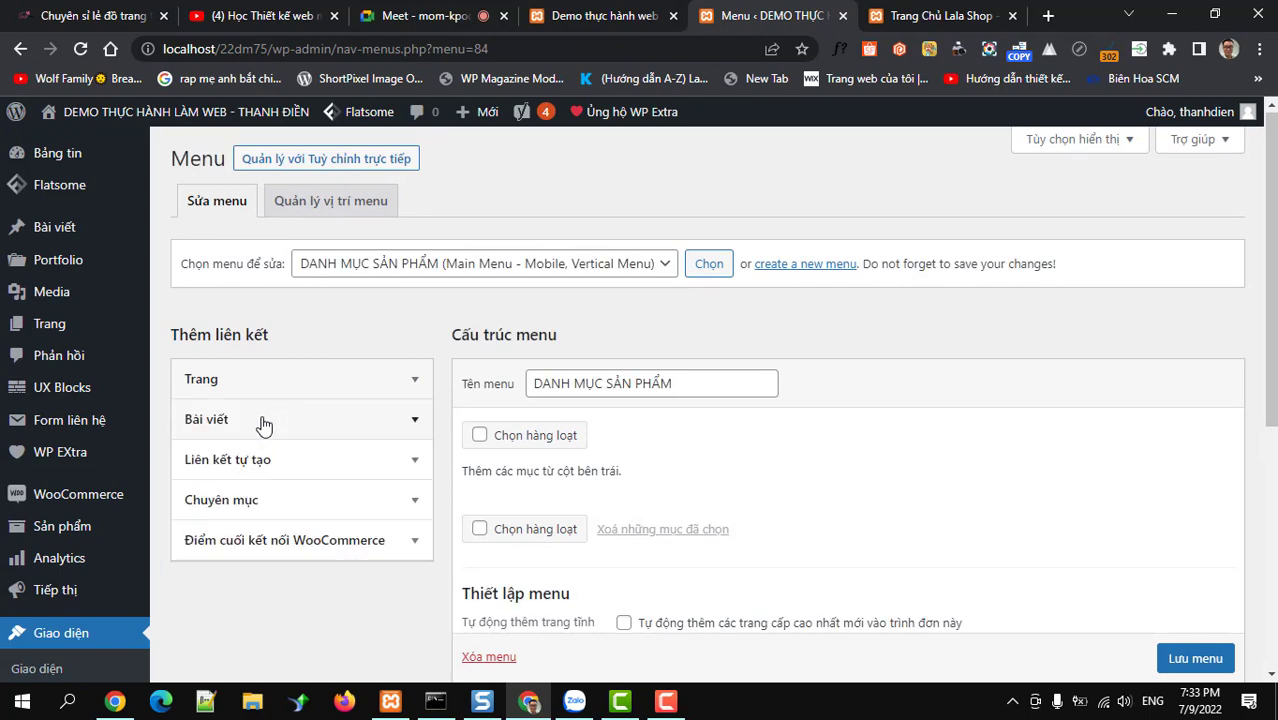
click(261, 504)
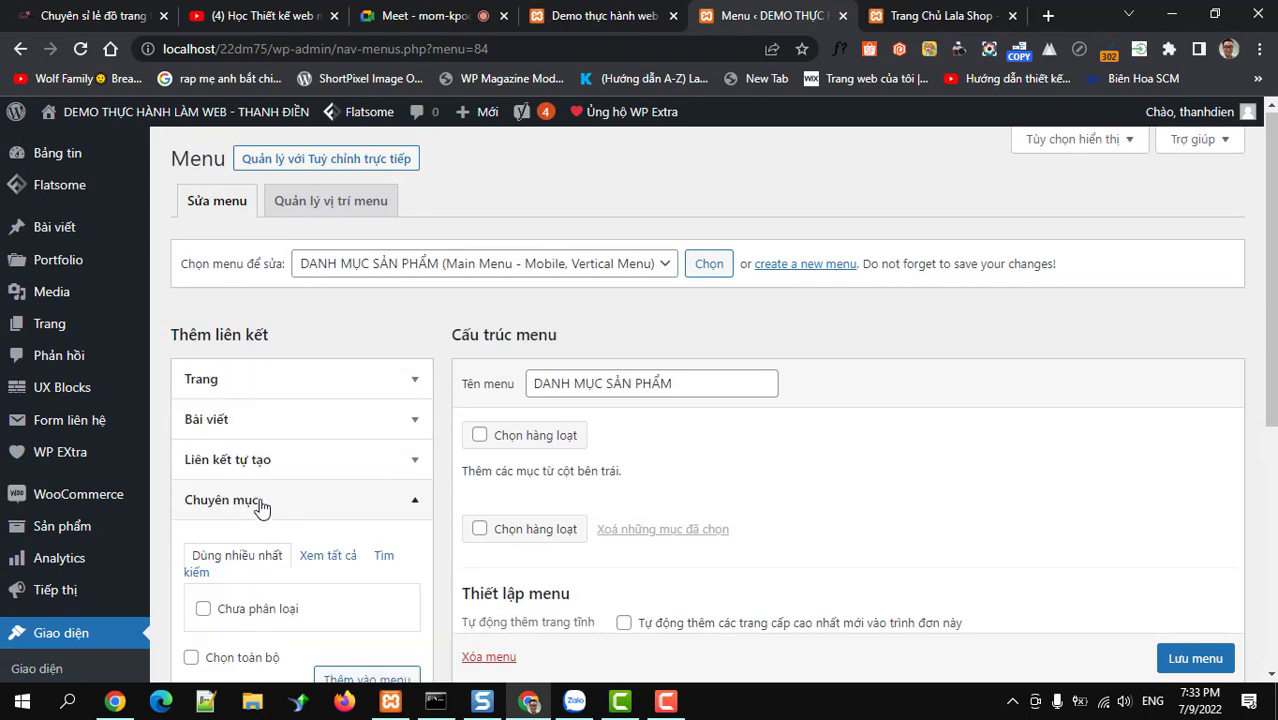
click(313, 558)
scroll(310, 556, down, 2)
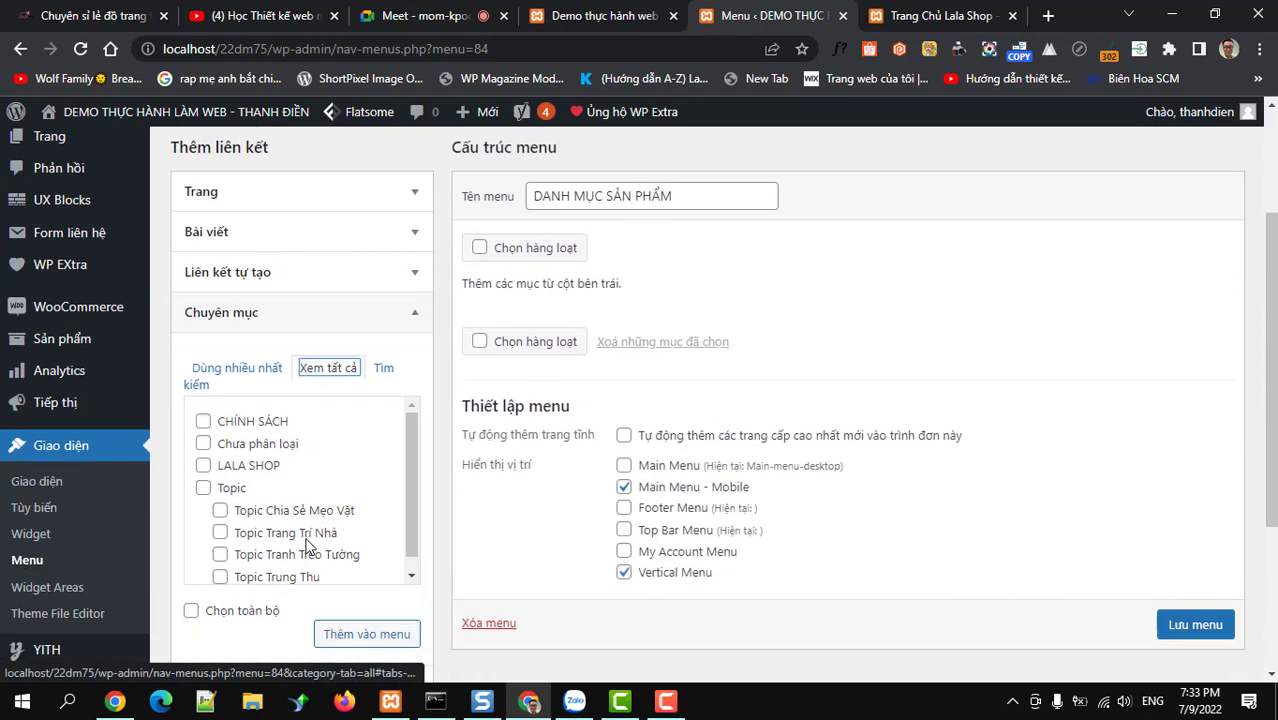
scroll(300, 510, down, 1)
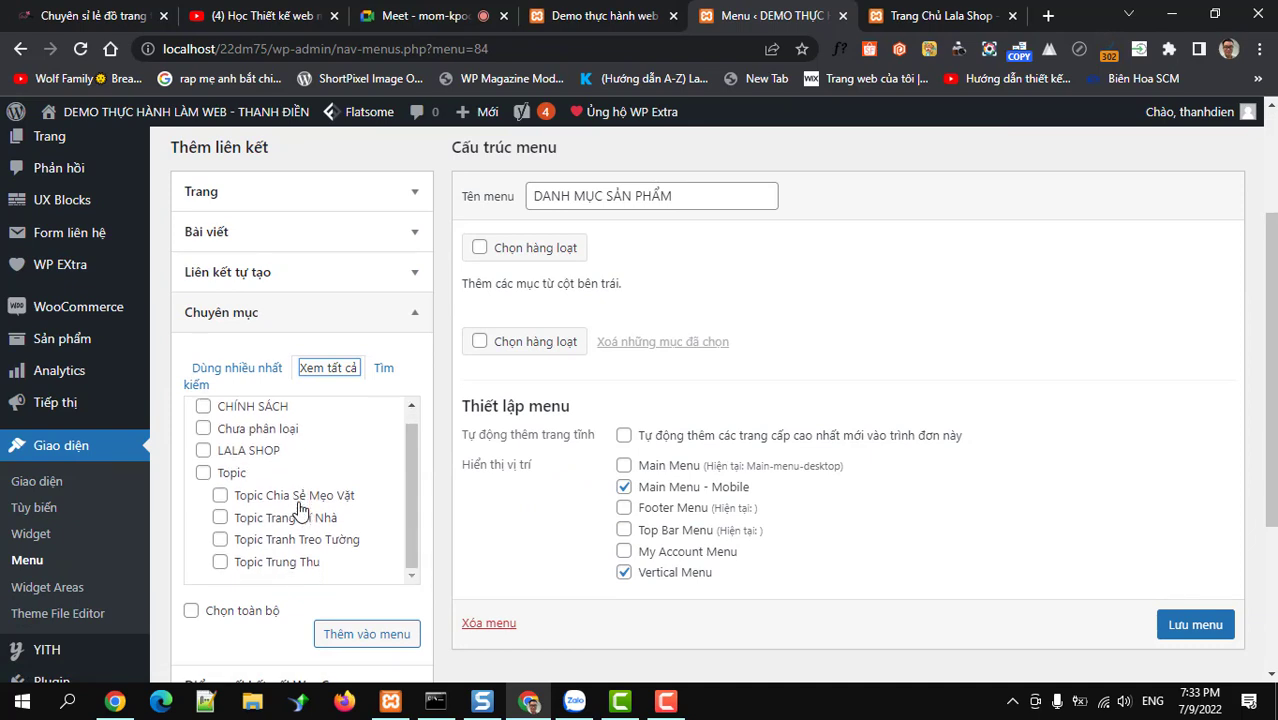
click(415, 316)
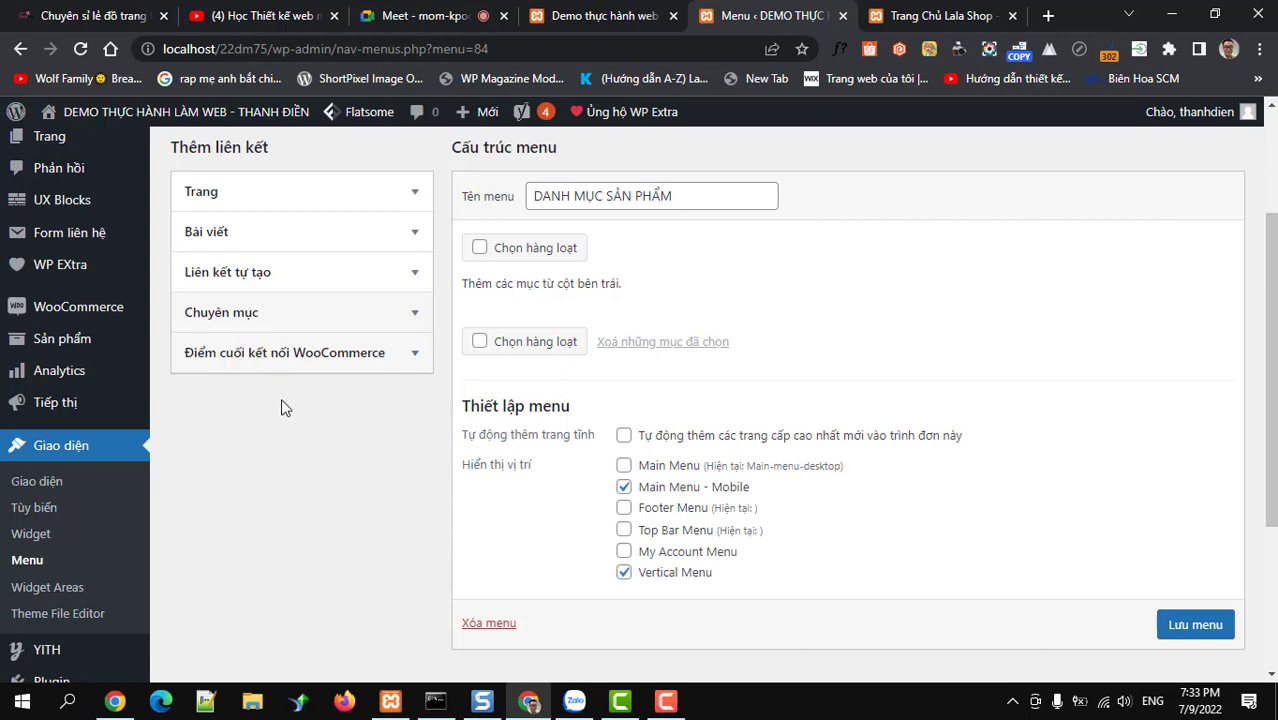
scroll(308, 522, up, 2)
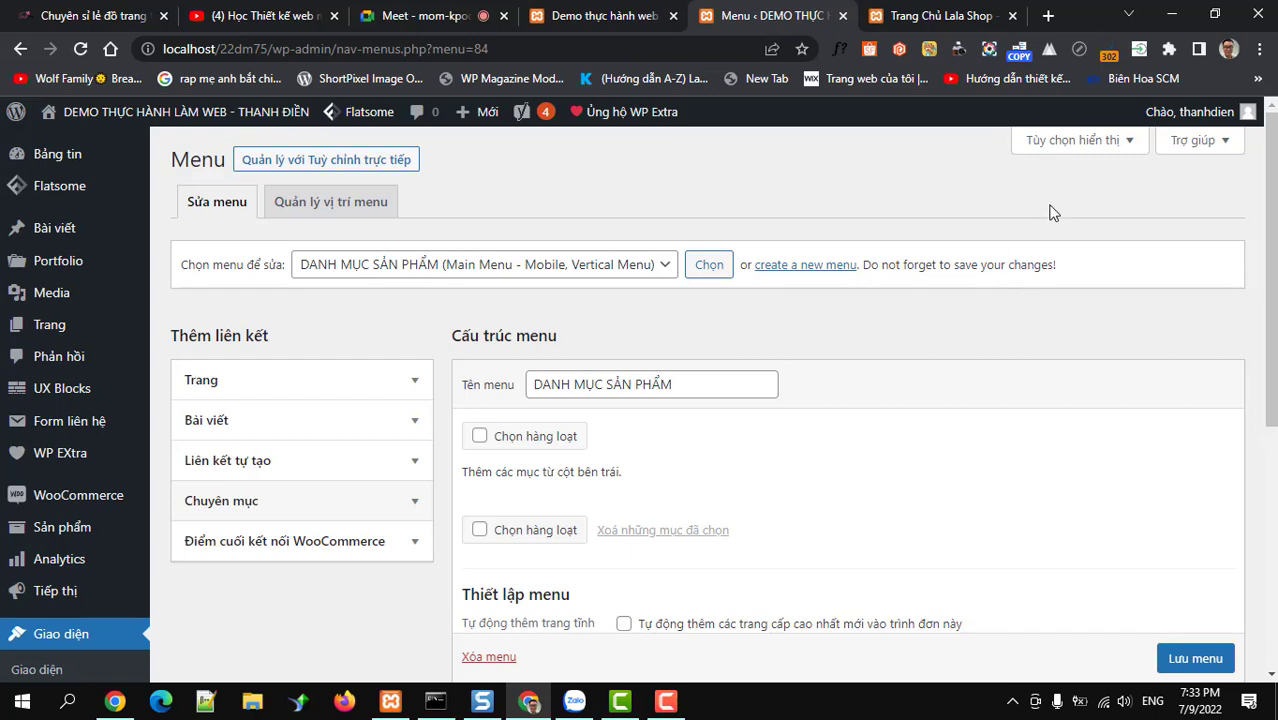
Enable product categories as a menu item source in the page's display options
click(1069, 141)
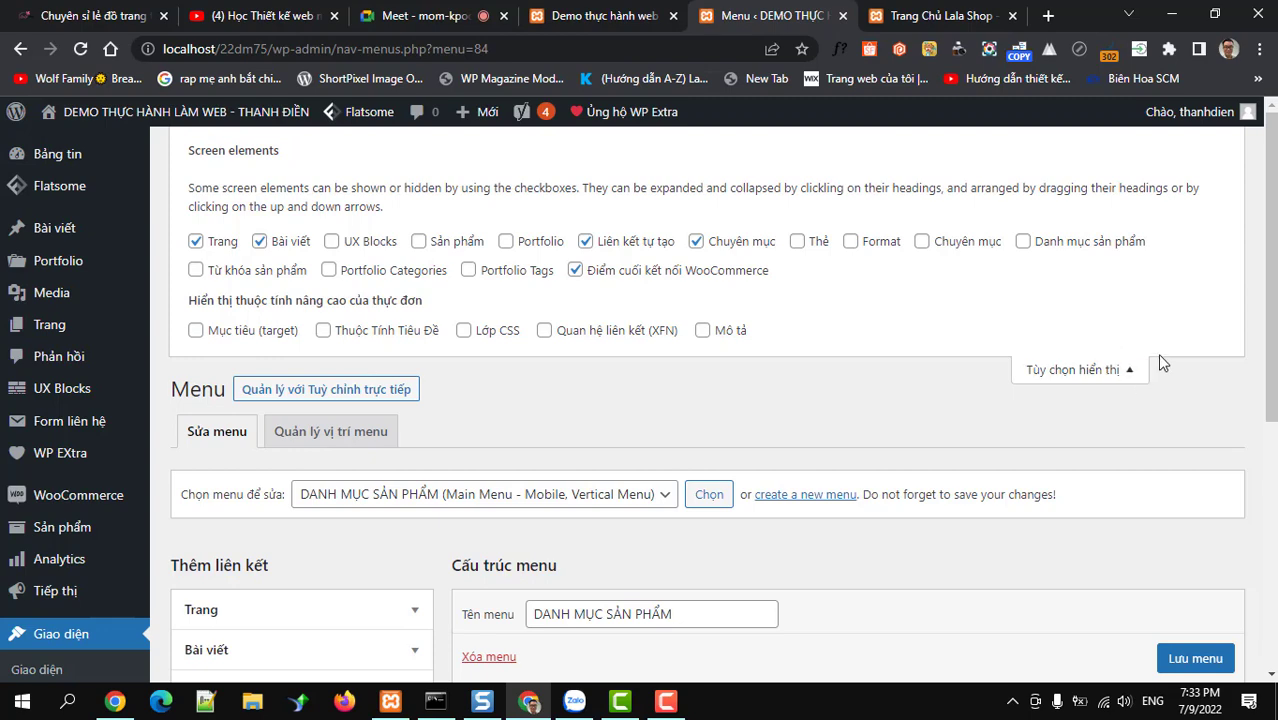
click(1138, 372)
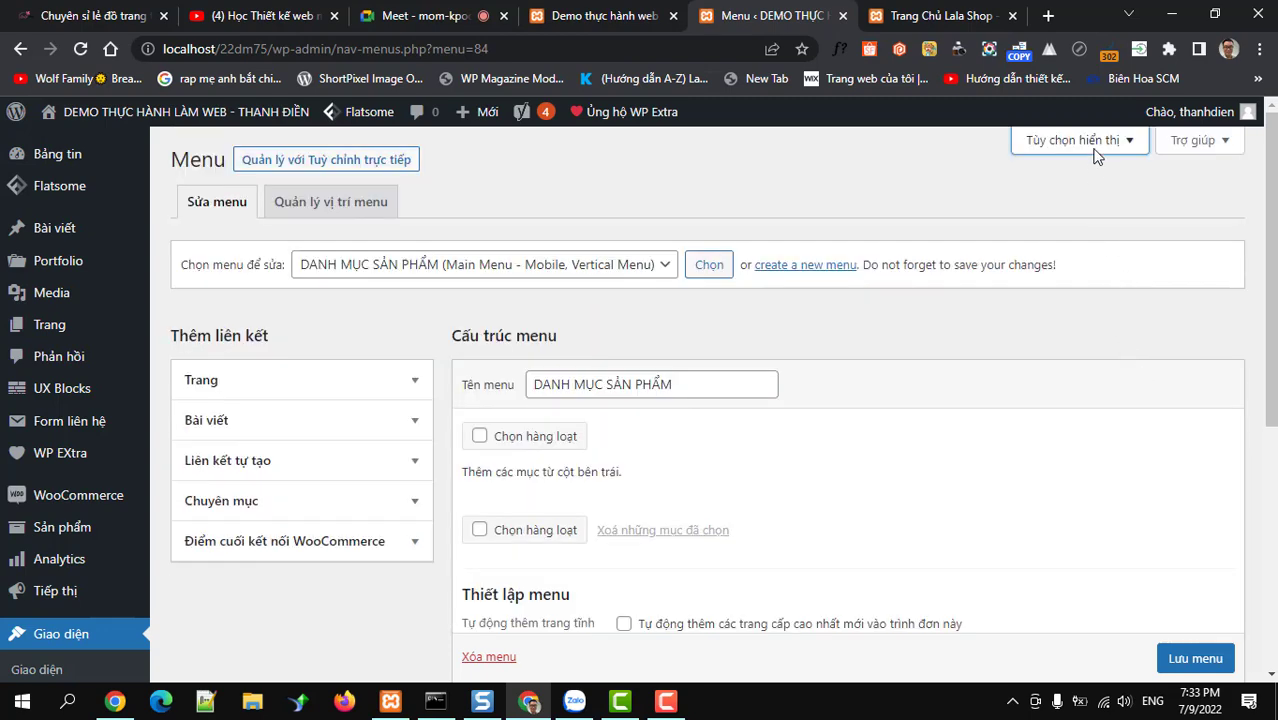
click(1093, 152)
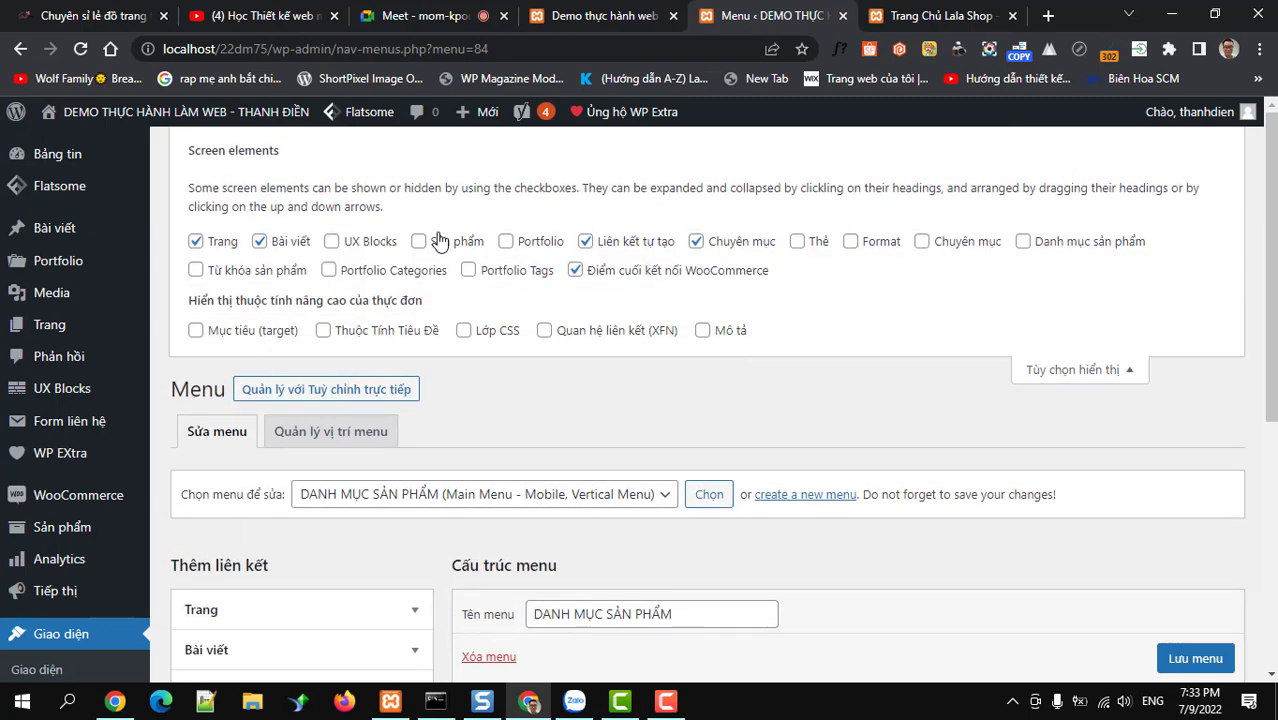
click(1026, 246)
click(1062, 374)
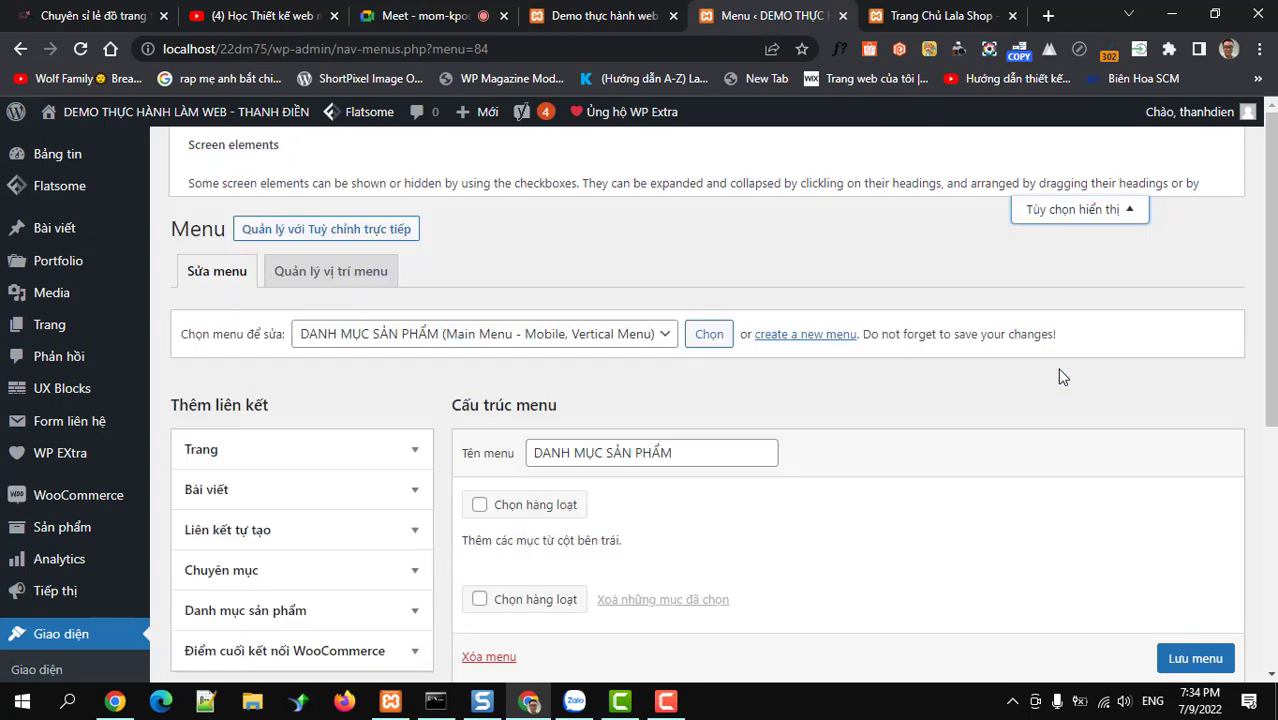
Expand Danh mục sản phẩm and list all product categories with Xem tất cả
scroll(236, 444, down, 5)
scroll(255, 401, up, 2)
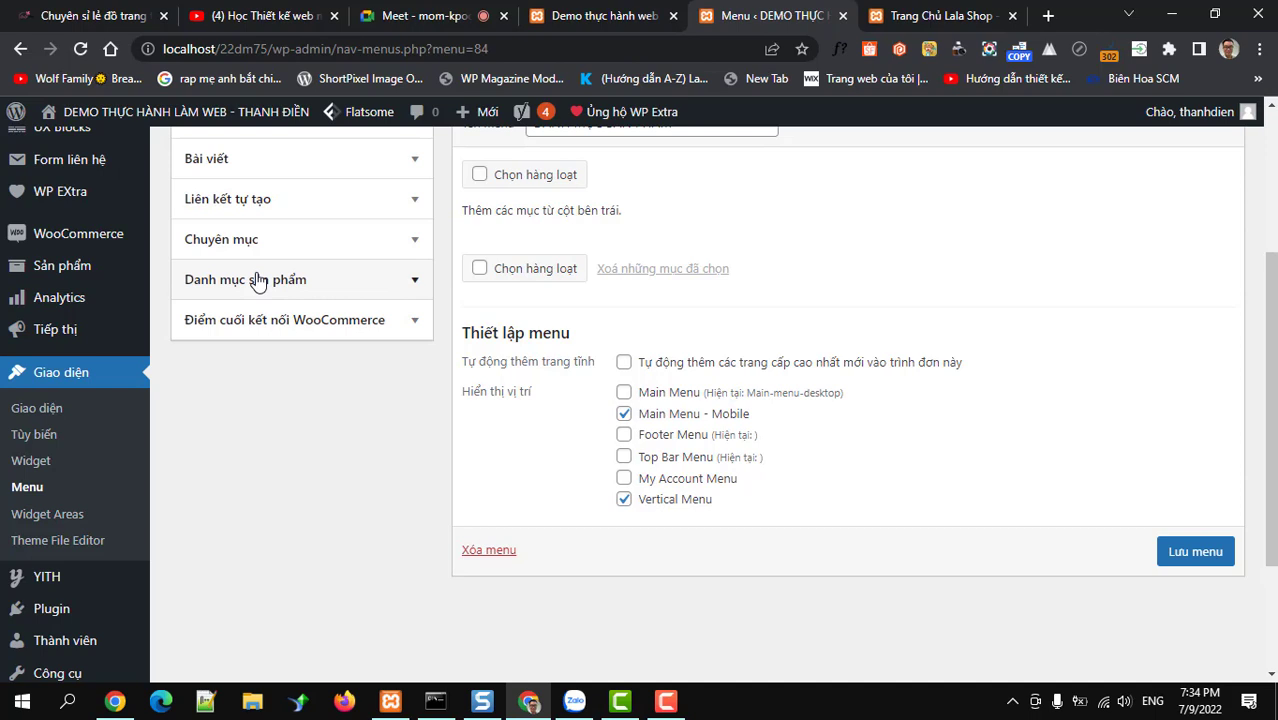
click(416, 287)
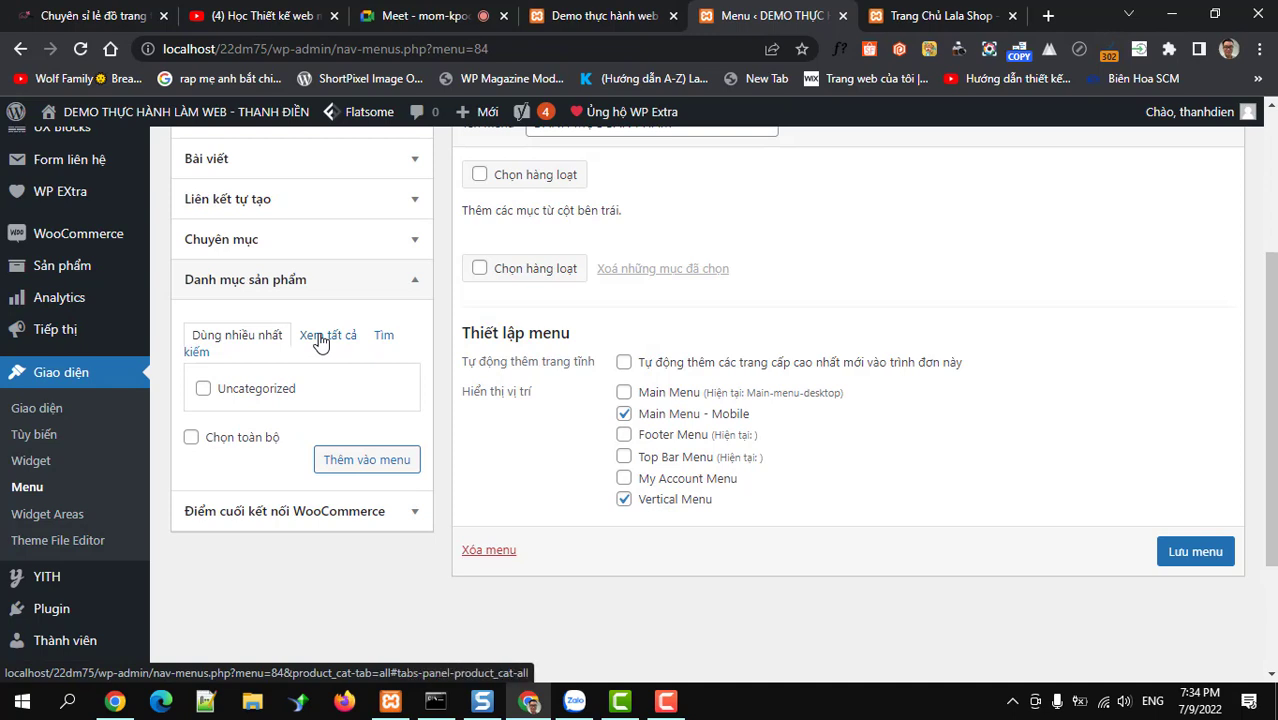
click(320, 340)
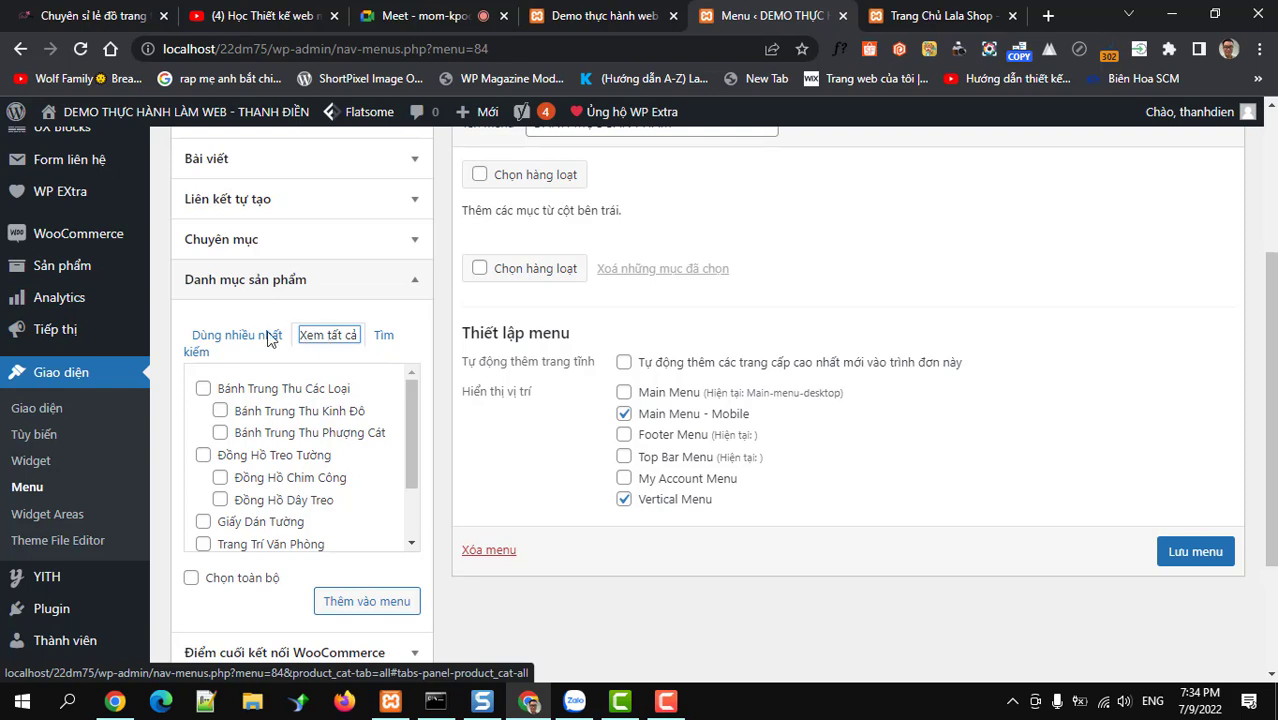
mouse_move(67, 278)
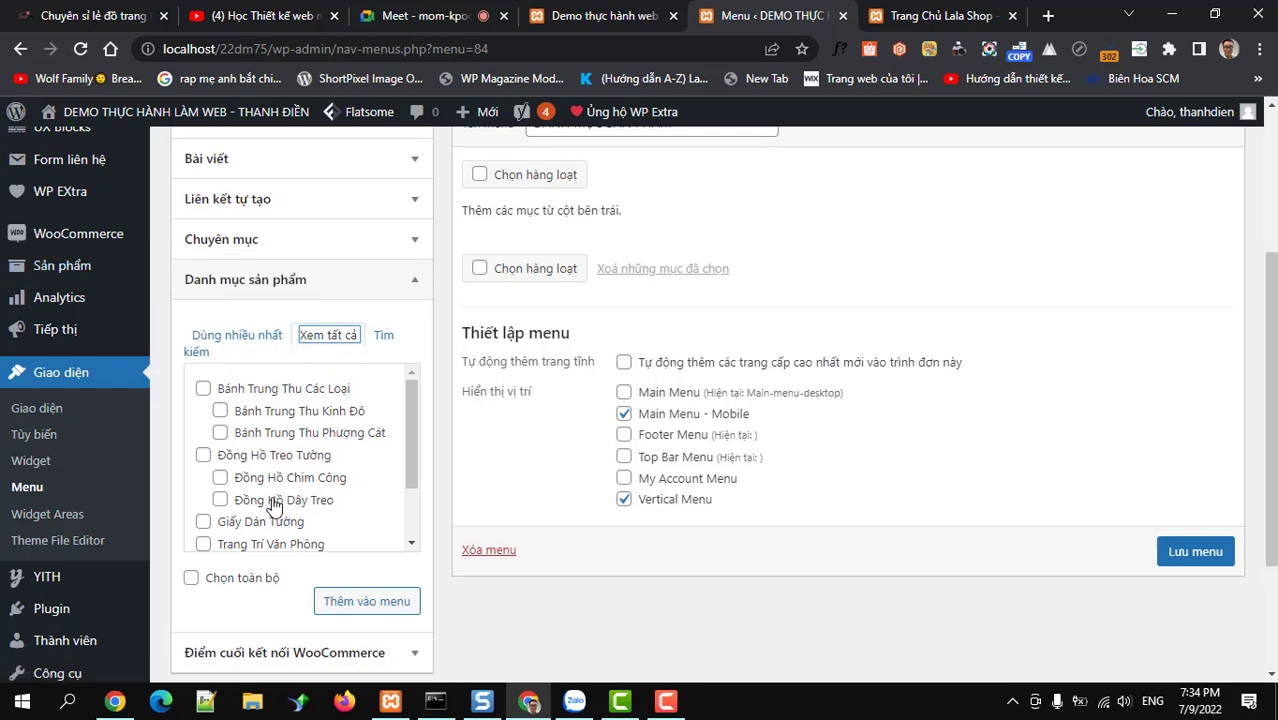
scroll(275, 505, down, 1)
scroll(275, 505, up, 1)
scroll(275, 505, down, 1)
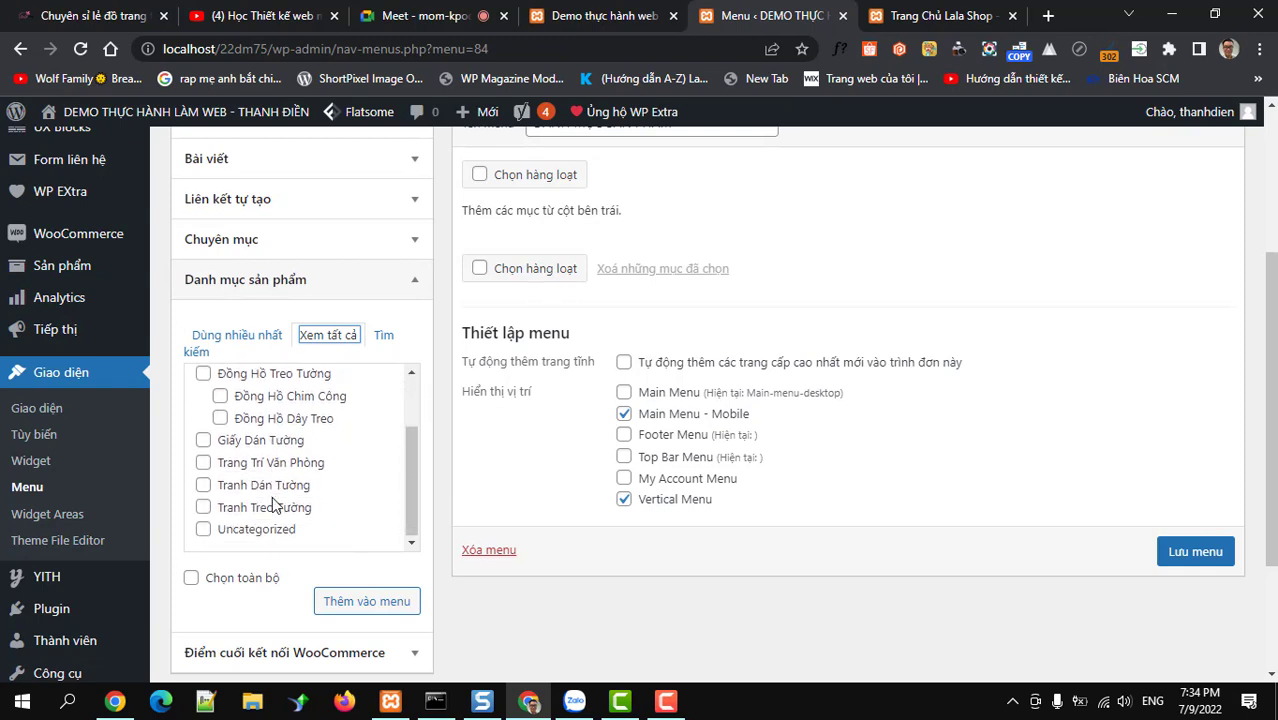
scroll(275, 505, up, 1)
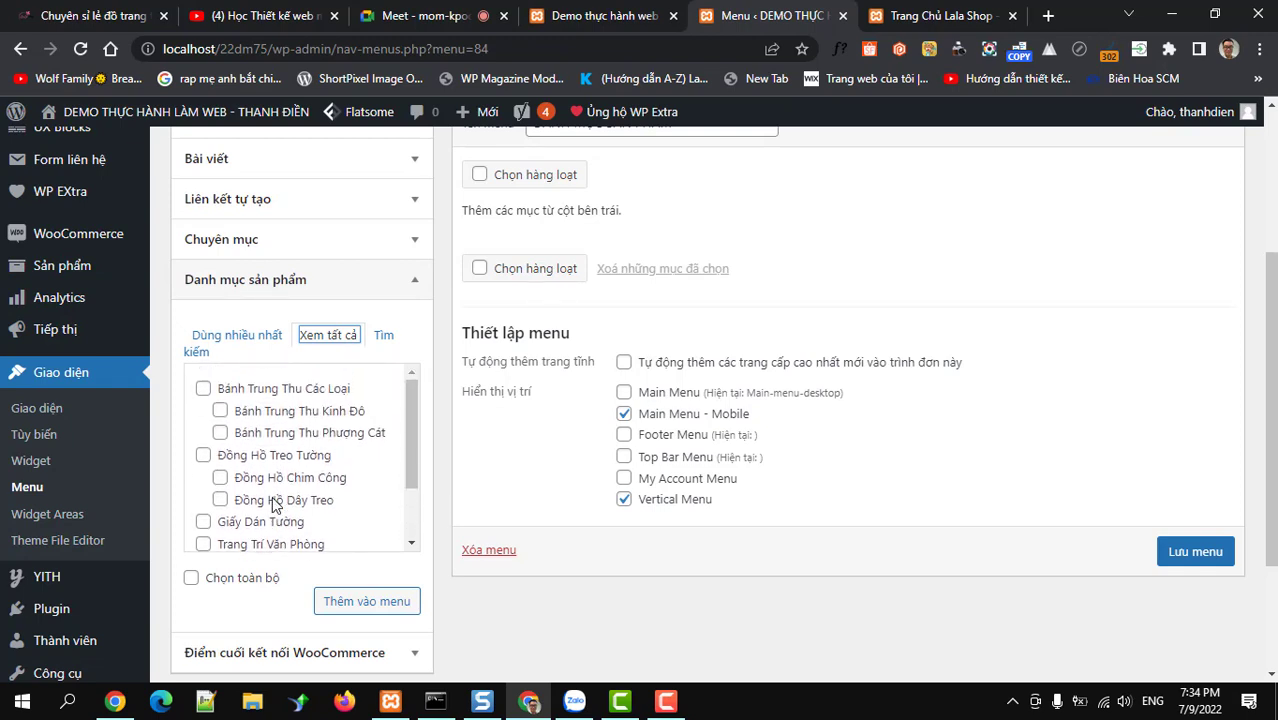
scroll(275, 505, down, 2)
scroll(275, 505, up, 2)
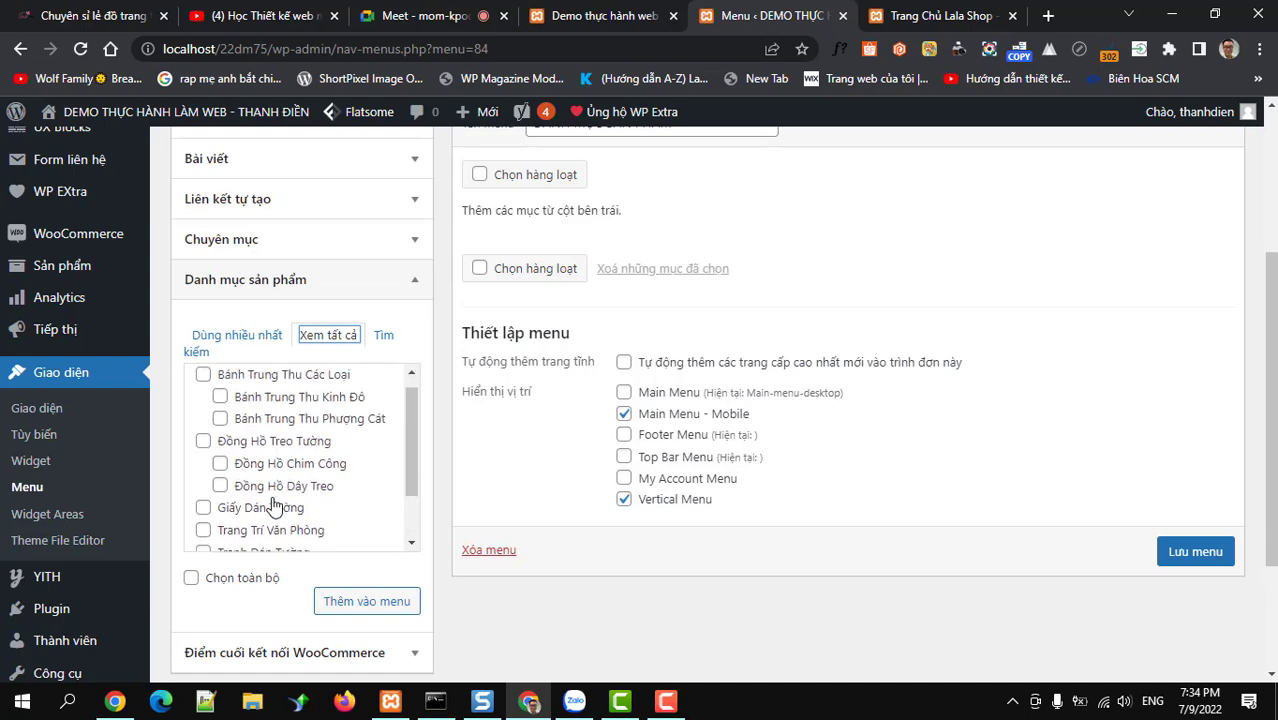
click(90, 16)
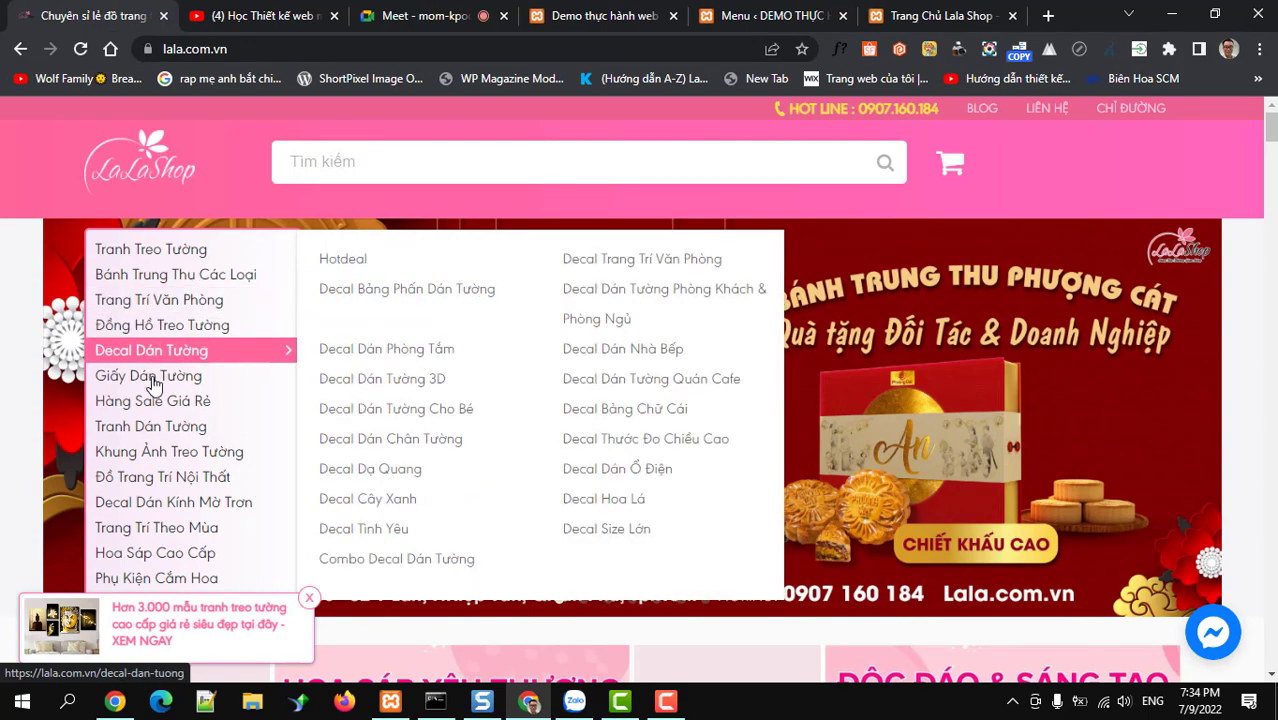
mouse_move(150, 280)
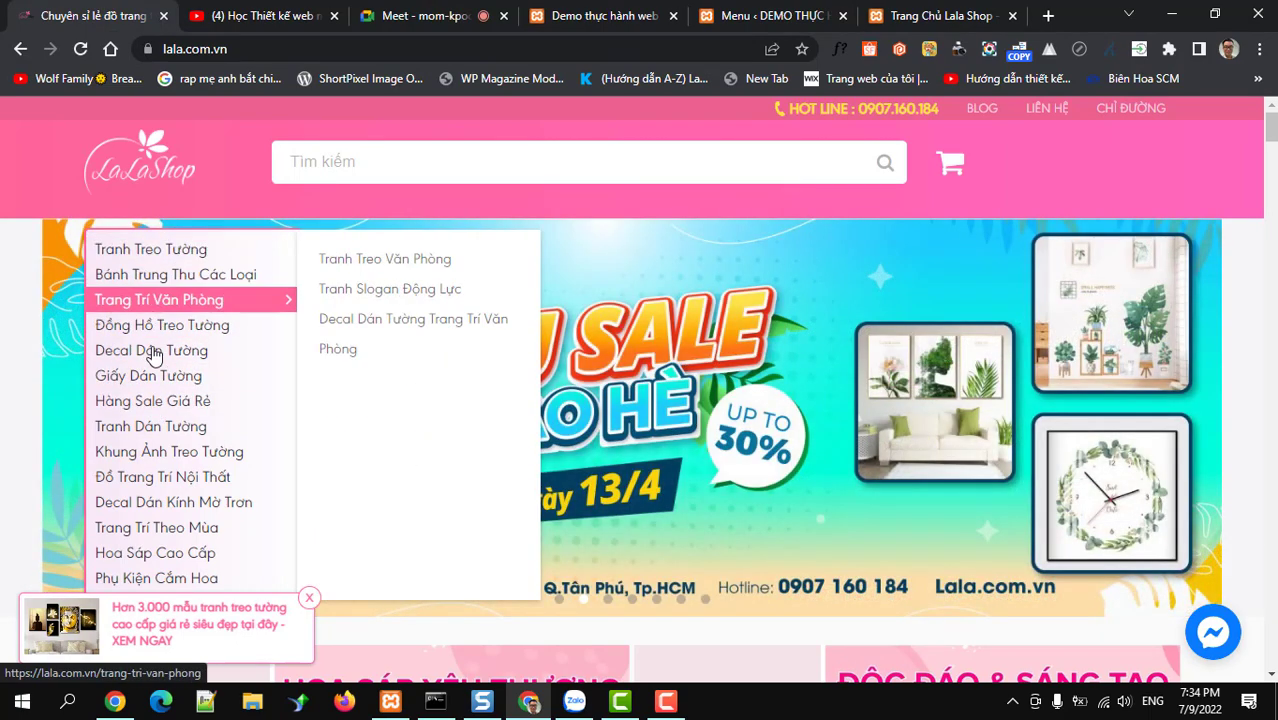
mouse_move(137, 258)
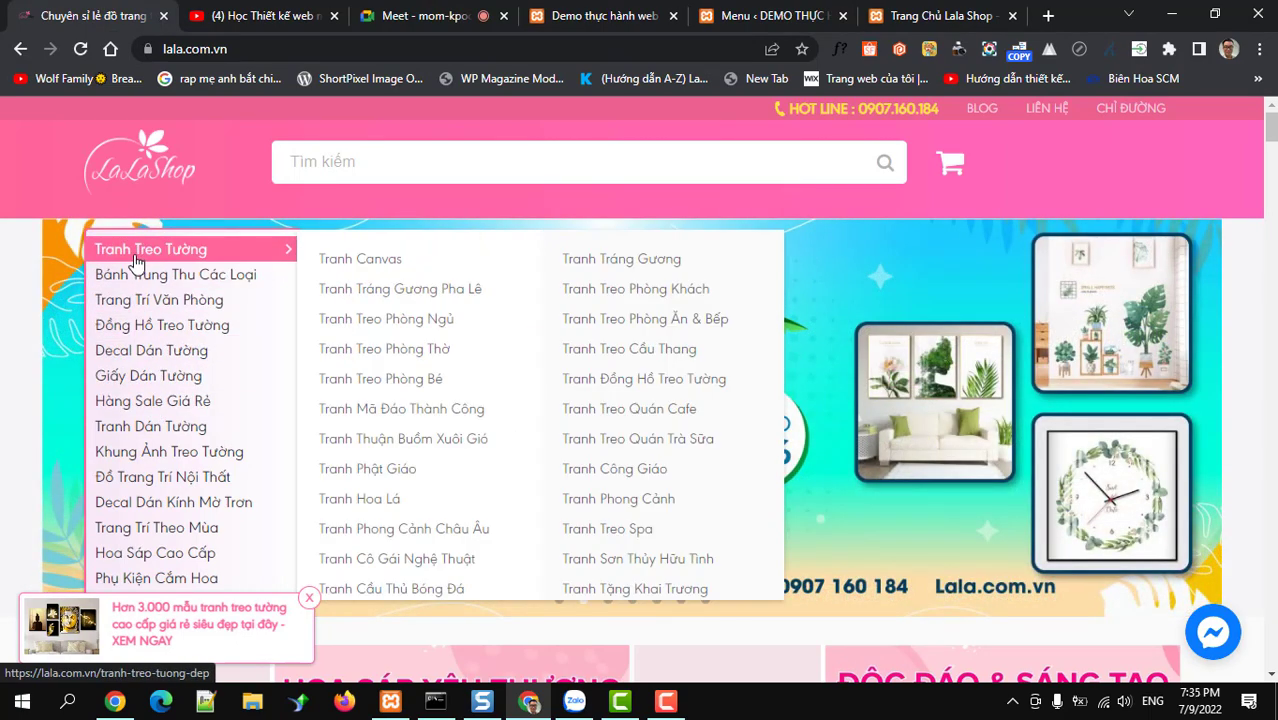
mouse_move(147, 333)
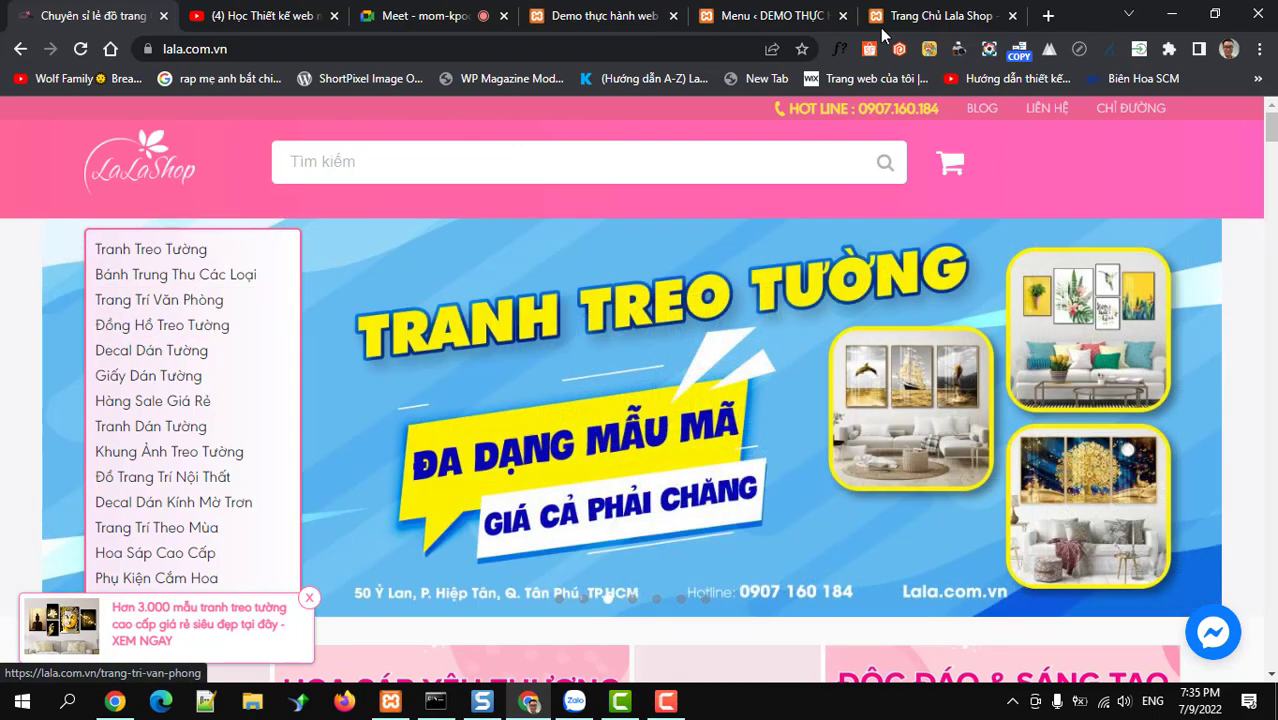
click(600, 16)
click(722, 16)
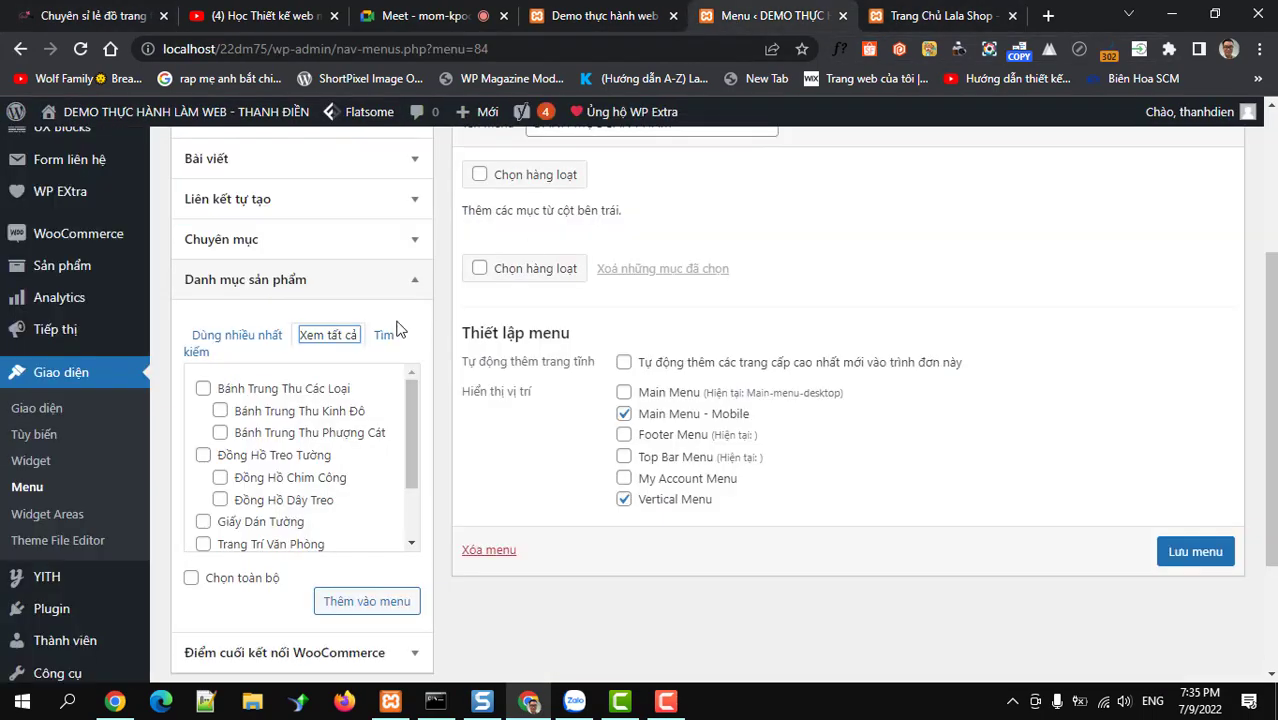
Add the Tranh Treo Tường product category to the menu
scroll(285, 420, down, 2)
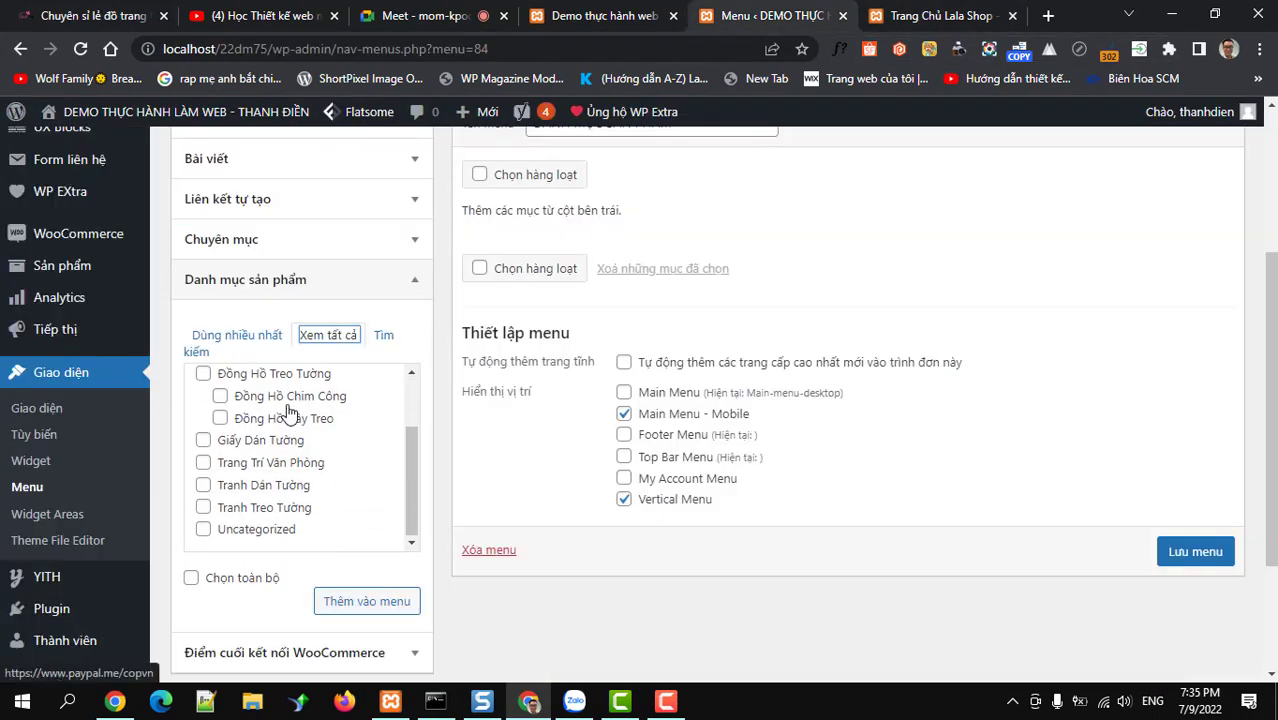
click(248, 510)
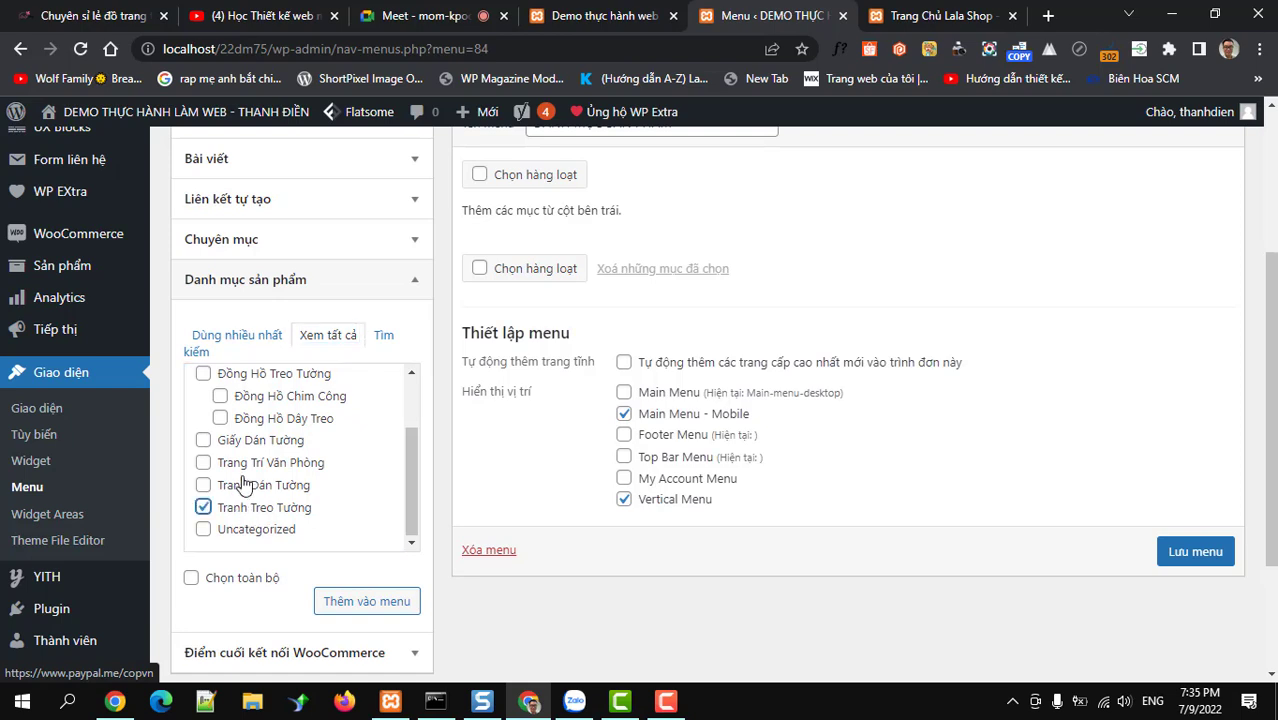
click(366, 602)
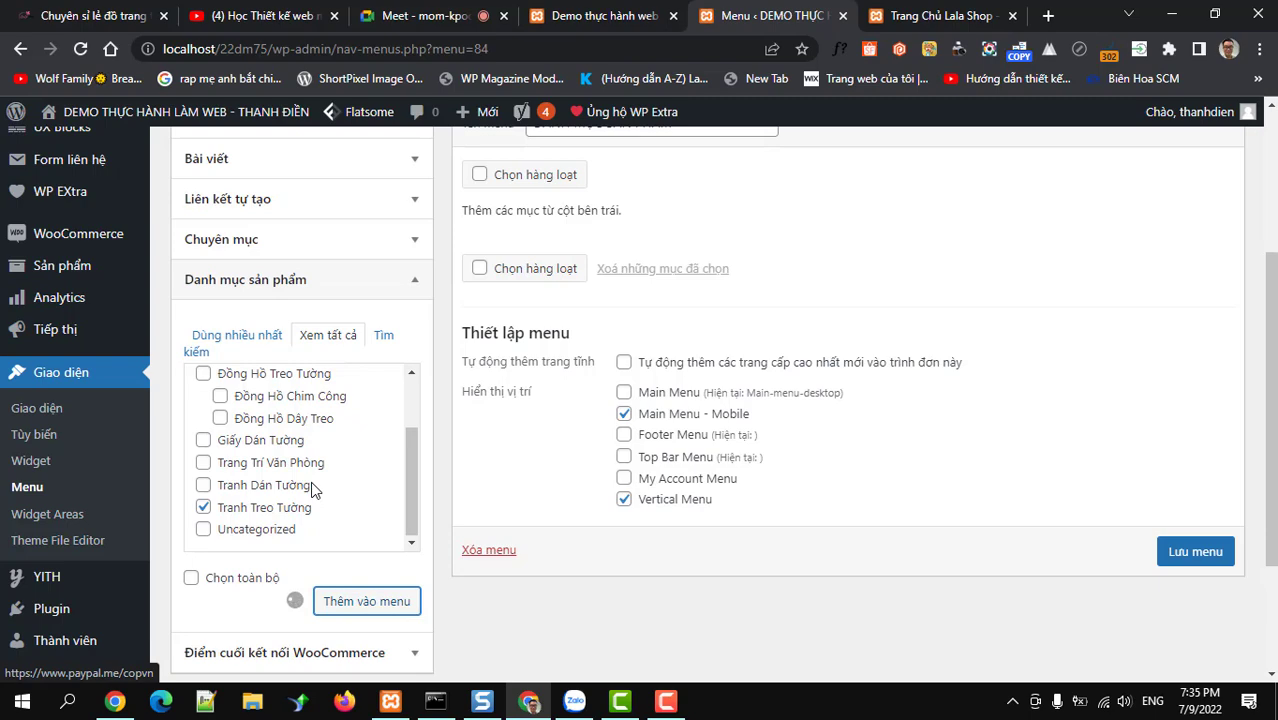
Add Đồng Hồ Treo Tường with Đồng Hồ Chim Công and Đồng Hồ Dây Treo nested beneath it
scroll(313, 485, up, 1)
scroll(311, 481, down, 1)
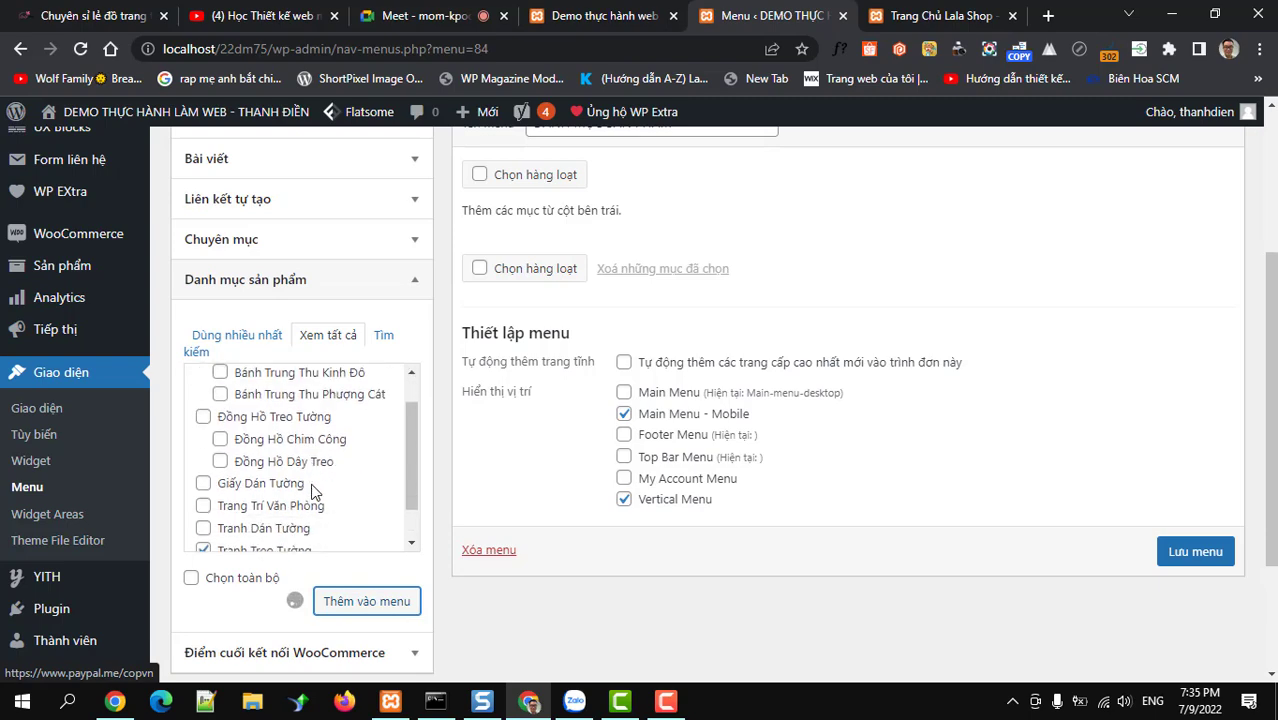
scroll(740, 360, up, 1)
scroll(562, 361, down, 2)
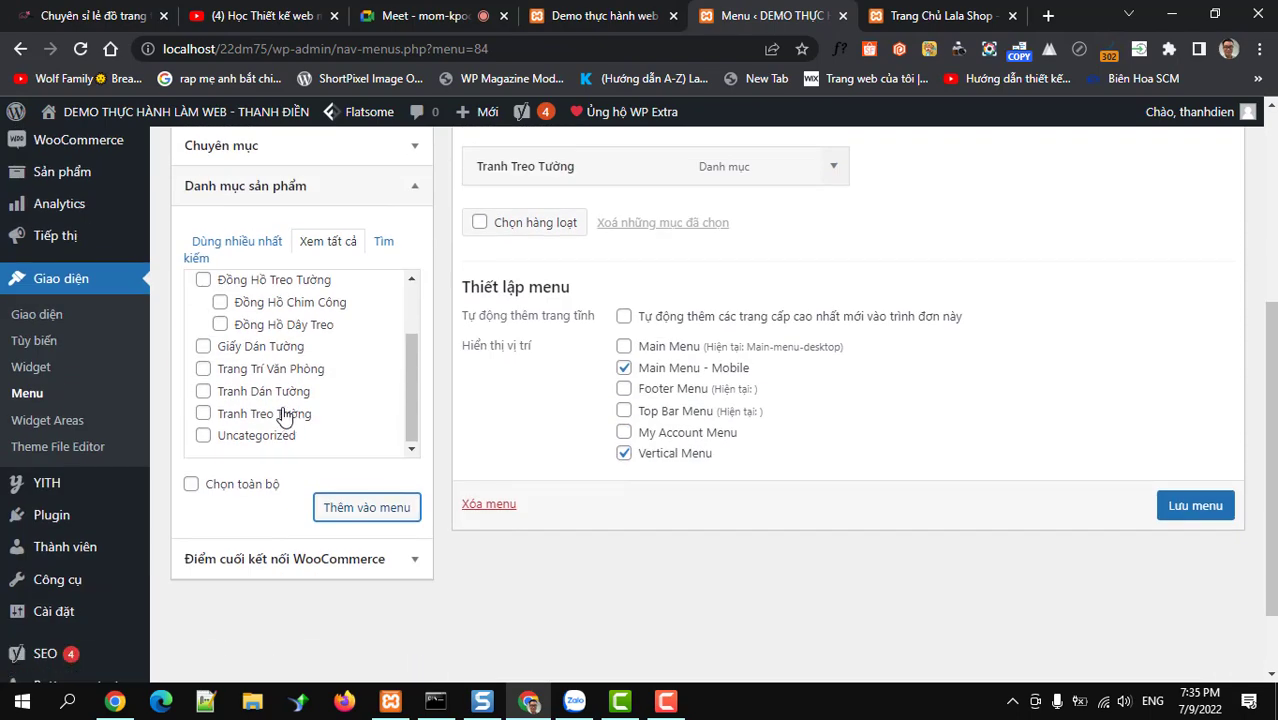
click(203, 280)
click(220, 302)
click(220, 324)
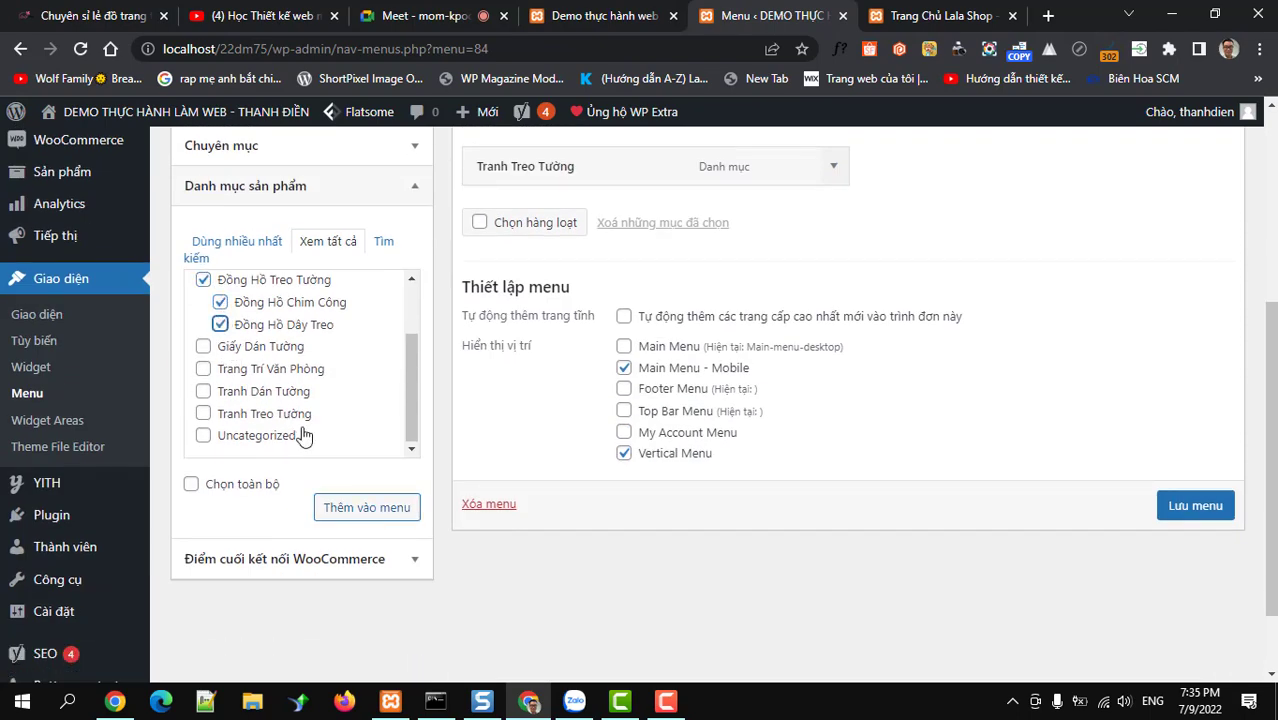
click(358, 508)
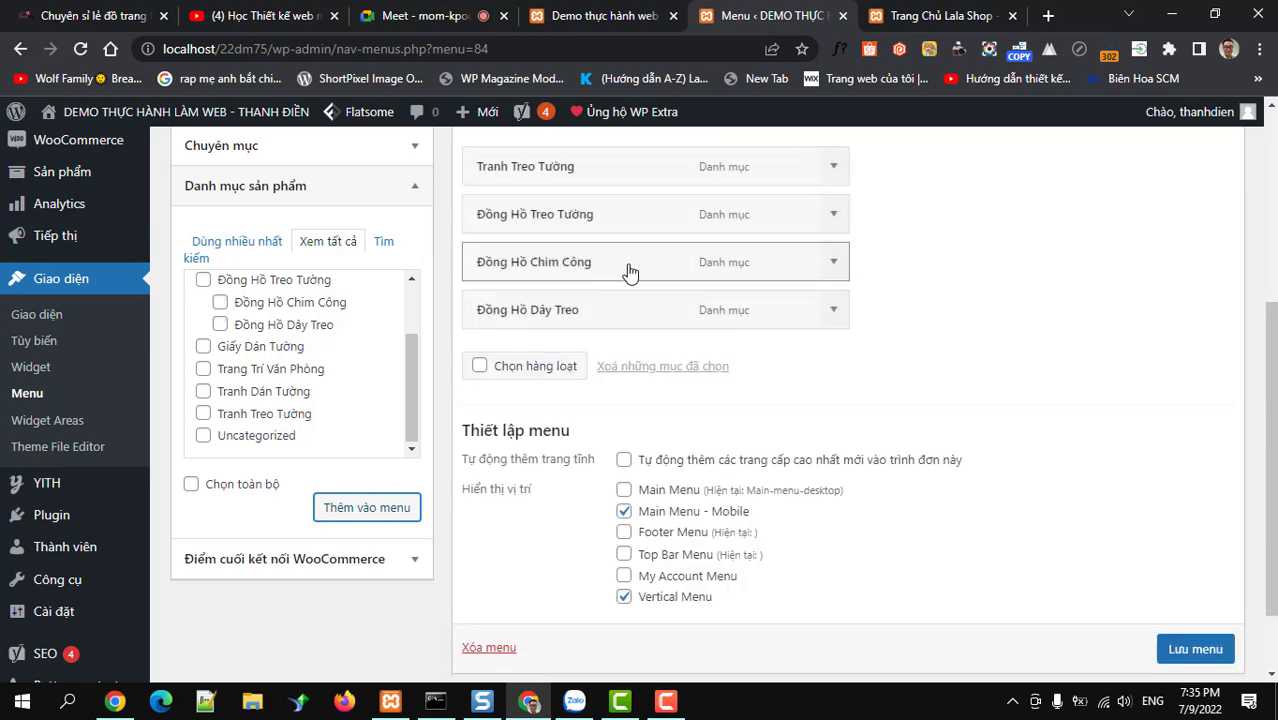
drag(628, 271, 656, 268)
drag(620, 312, 642, 312)
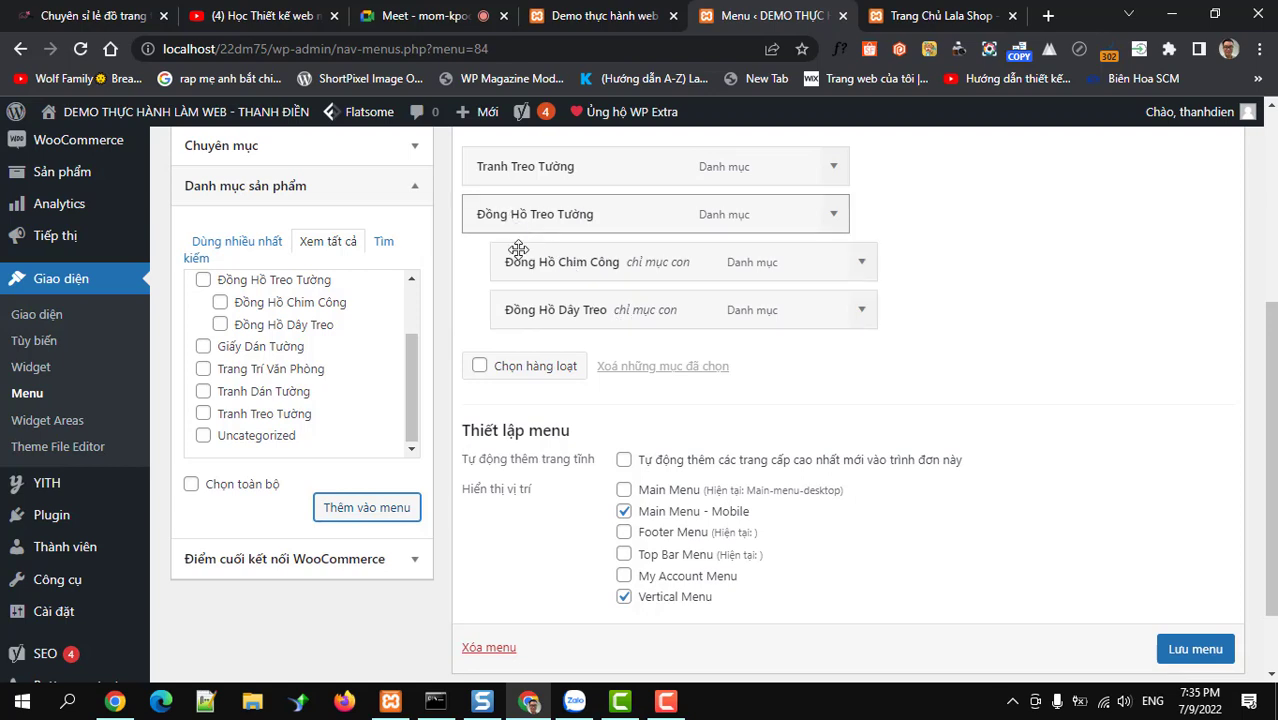
Add Giấy Dán Tường, Trang Trí Văn Phòng, Tranh Dán Tường and Tranh Treo Tường to the menu
click(203, 346)
click(203, 368)
click(203, 391)
click(203, 413)
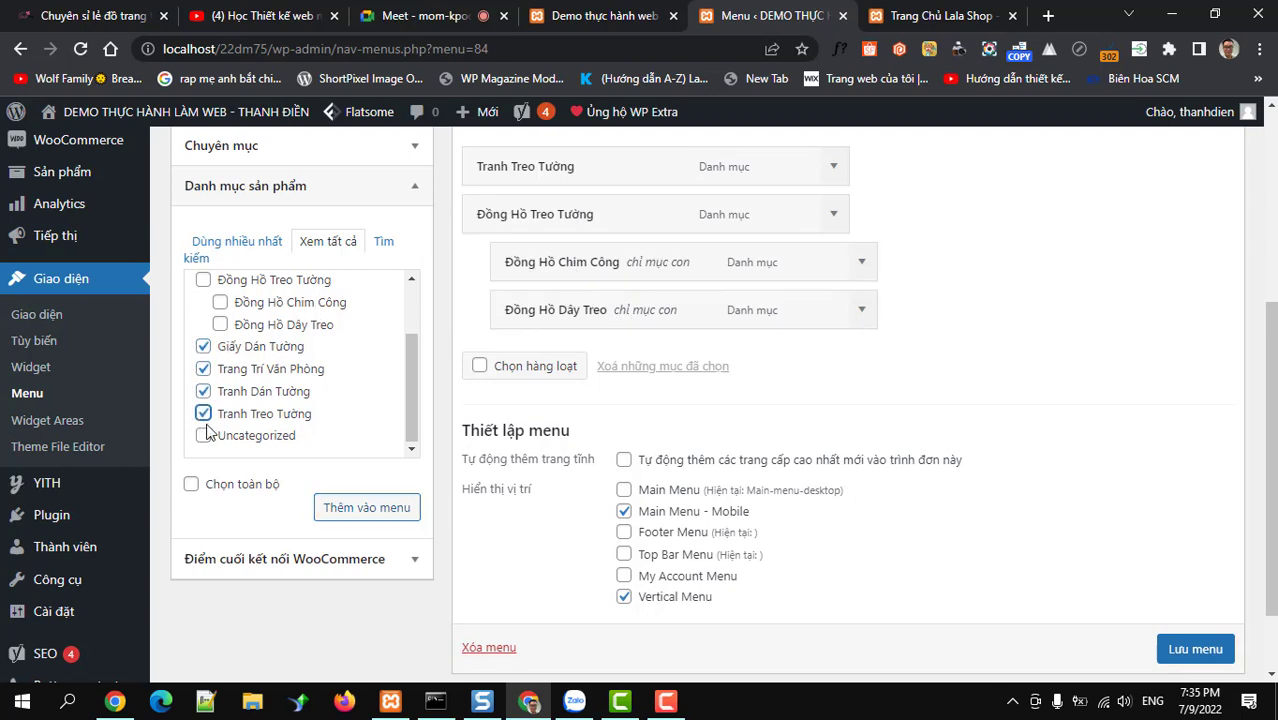
scroll(225, 392, up, 1)
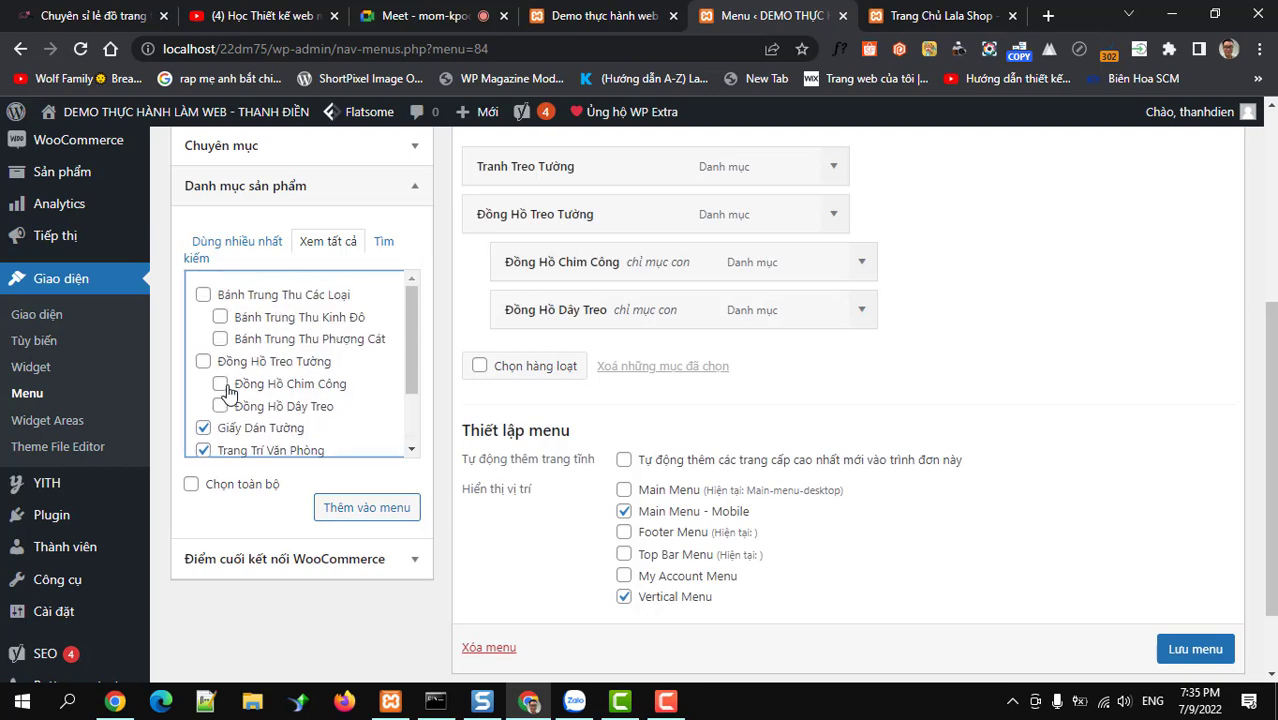
scroll(224, 391, down, 1)
scroll(228, 400, up, 1)
click(350, 508)
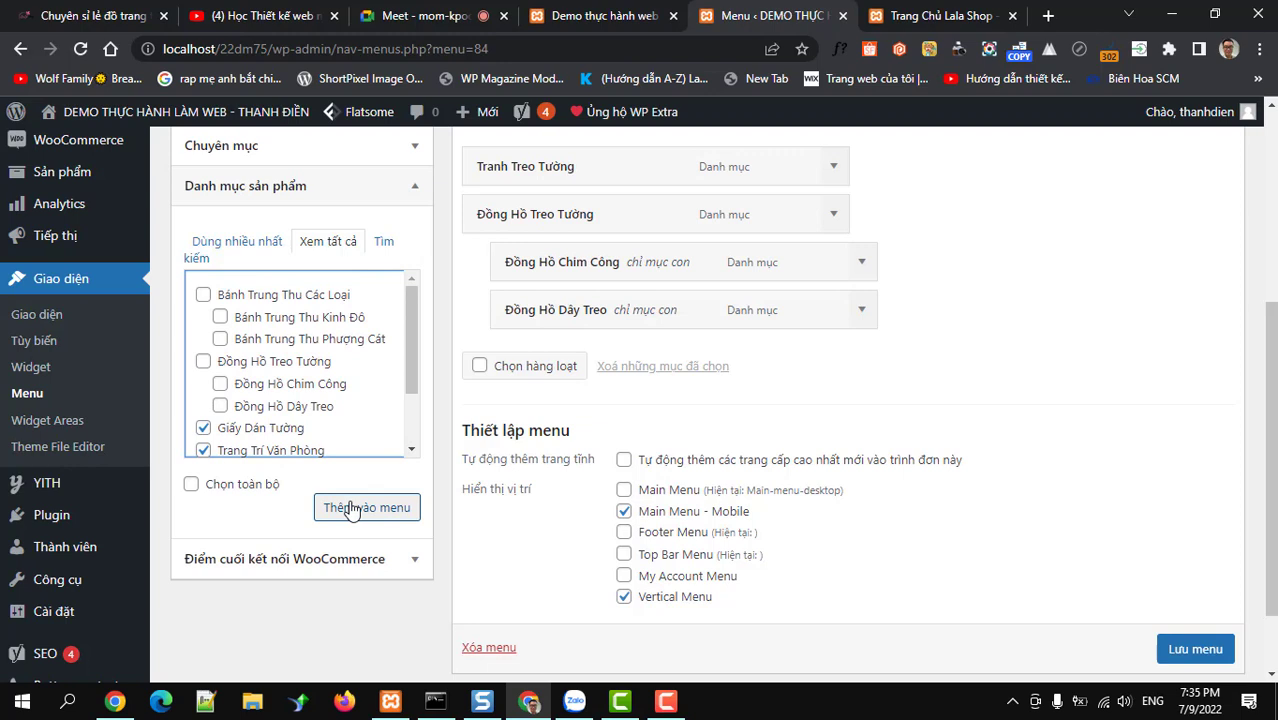
click(350, 508)
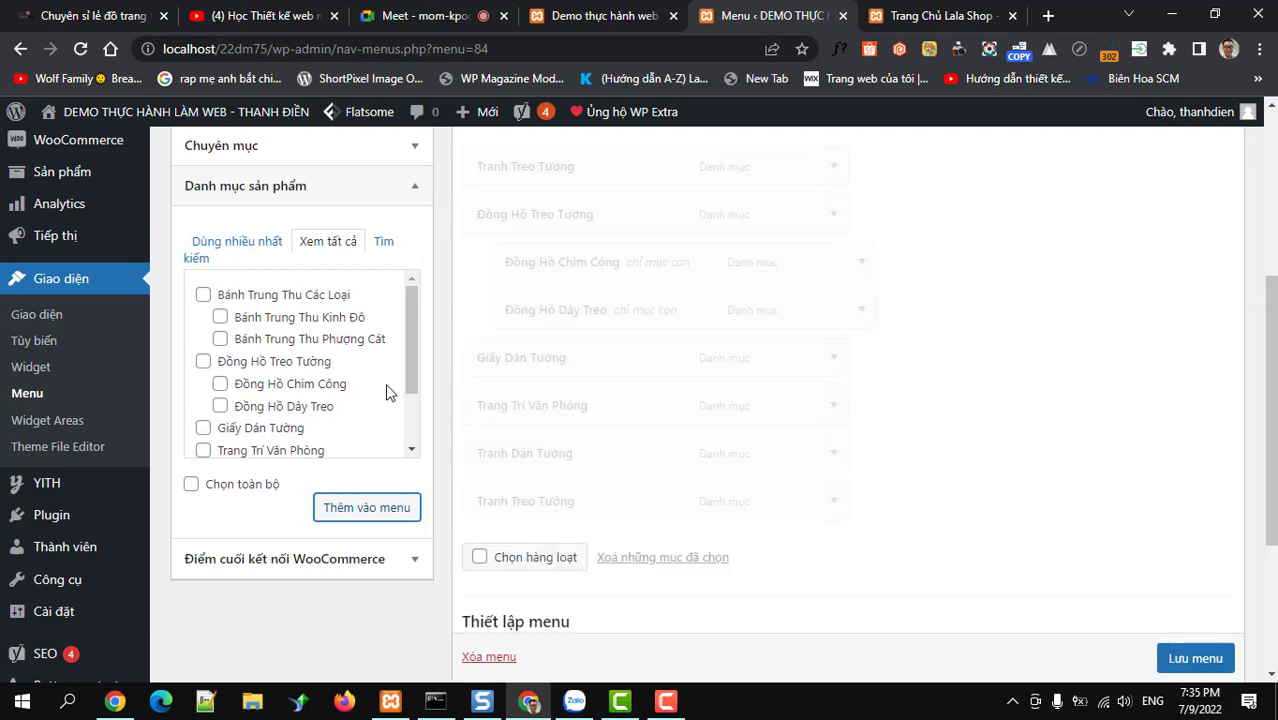
Add Bánh Trung Thu Các Loại, Bánh Trung Thu Kinh Đô and Bánh Trung Thu Phượng Cát
click(203, 294)
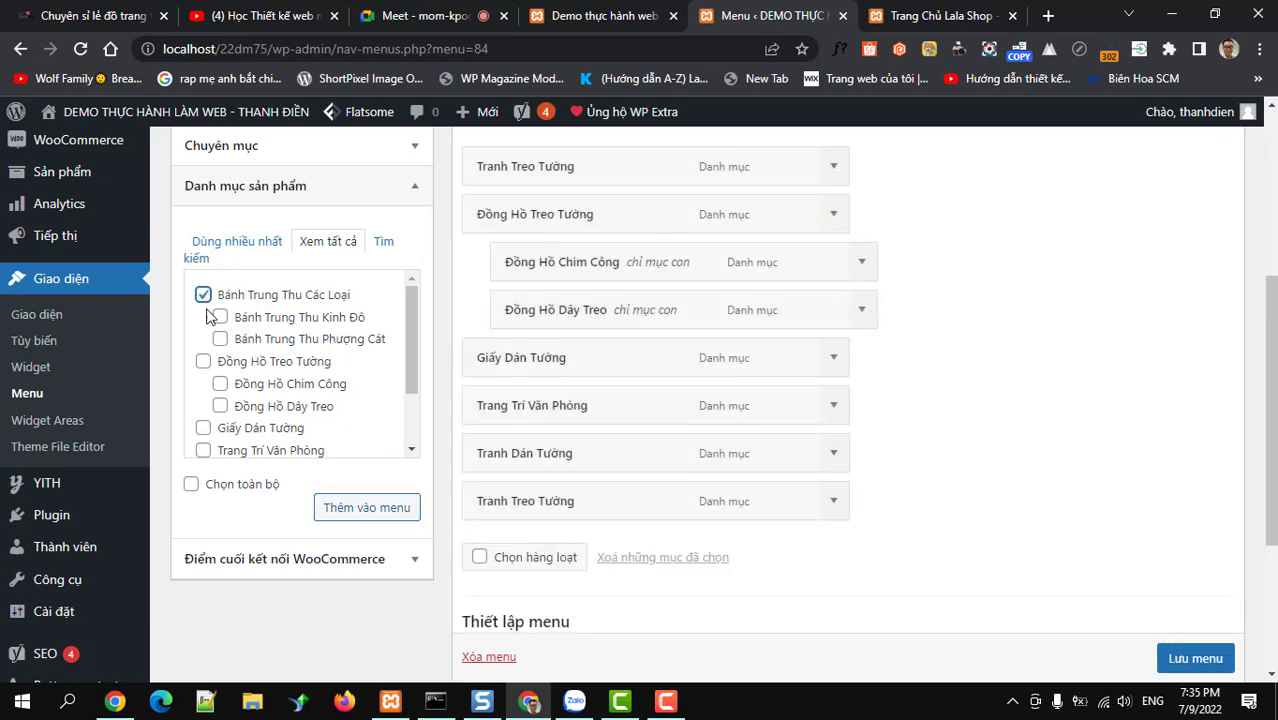
click(220, 316)
click(220, 338)
click(347, 510)
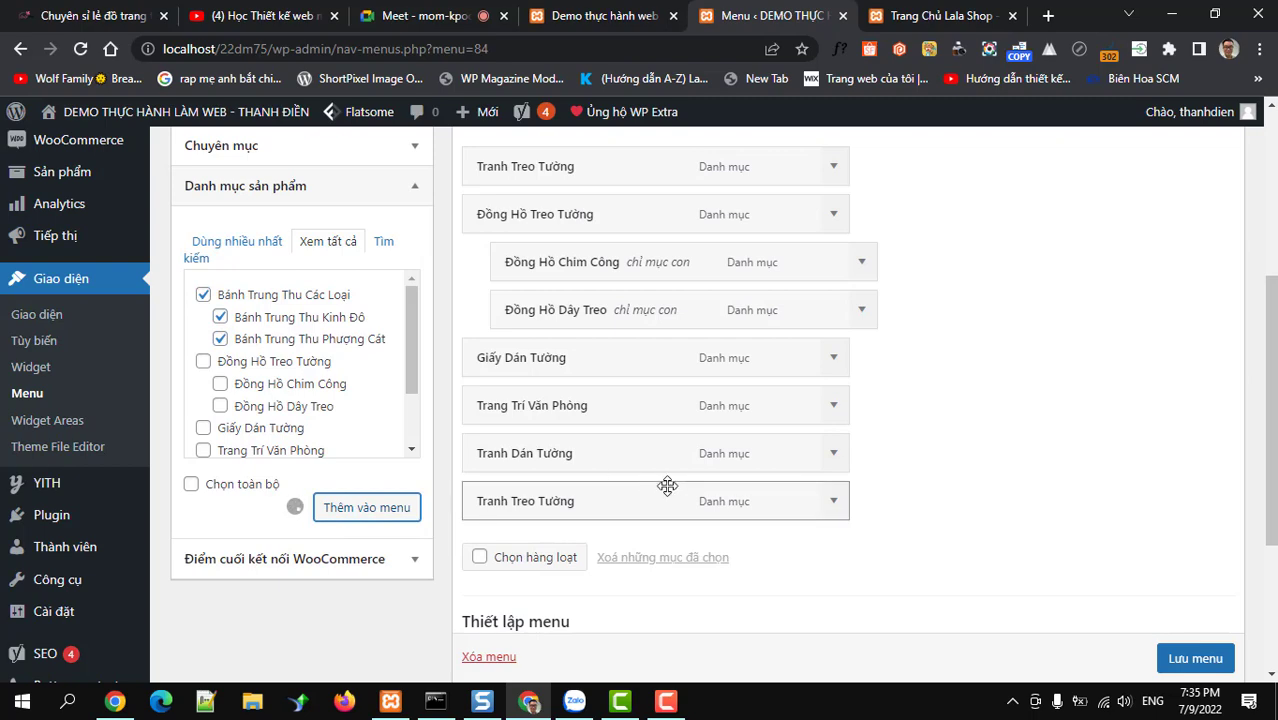
Nest Bánh Trung Thu Kinh Đô and Phượng Cát under Bánh Trung Thu Các Loại
scroll(669, 477, up, 1)
scroll(670, 485, down, 3)
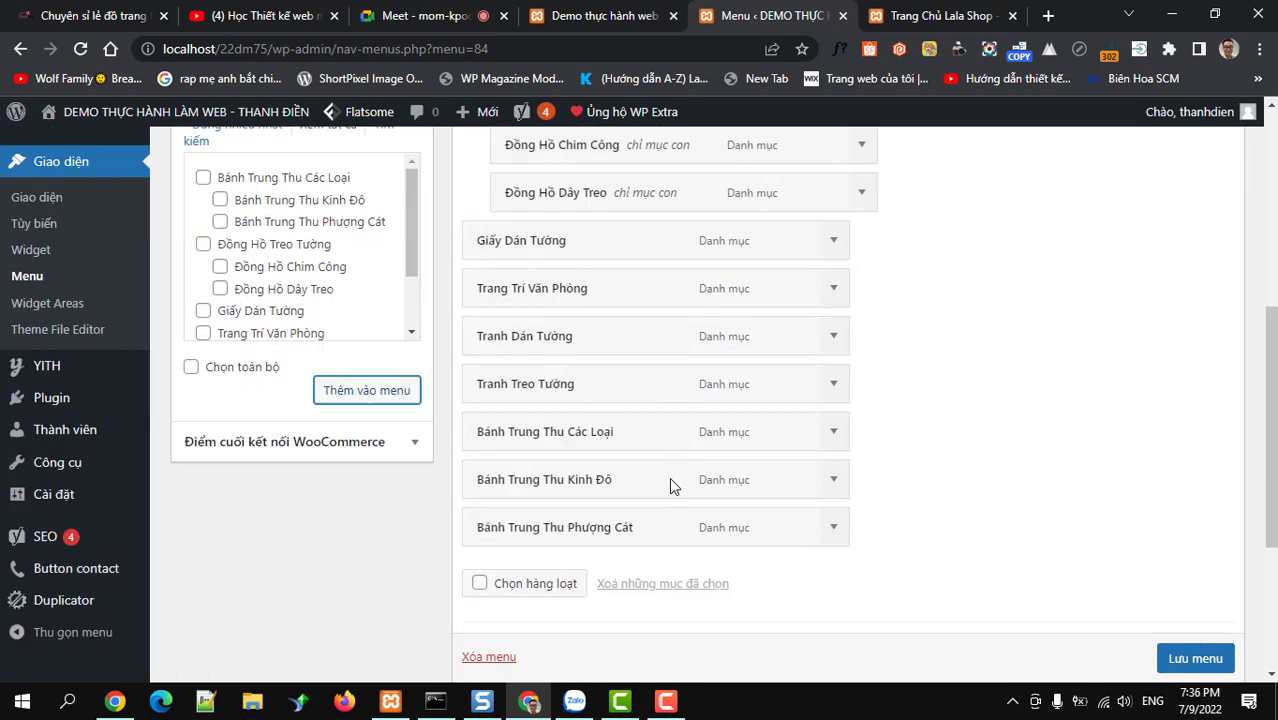
drag(665, 468, 676, 417)
drag(565, 480, 608, 478)
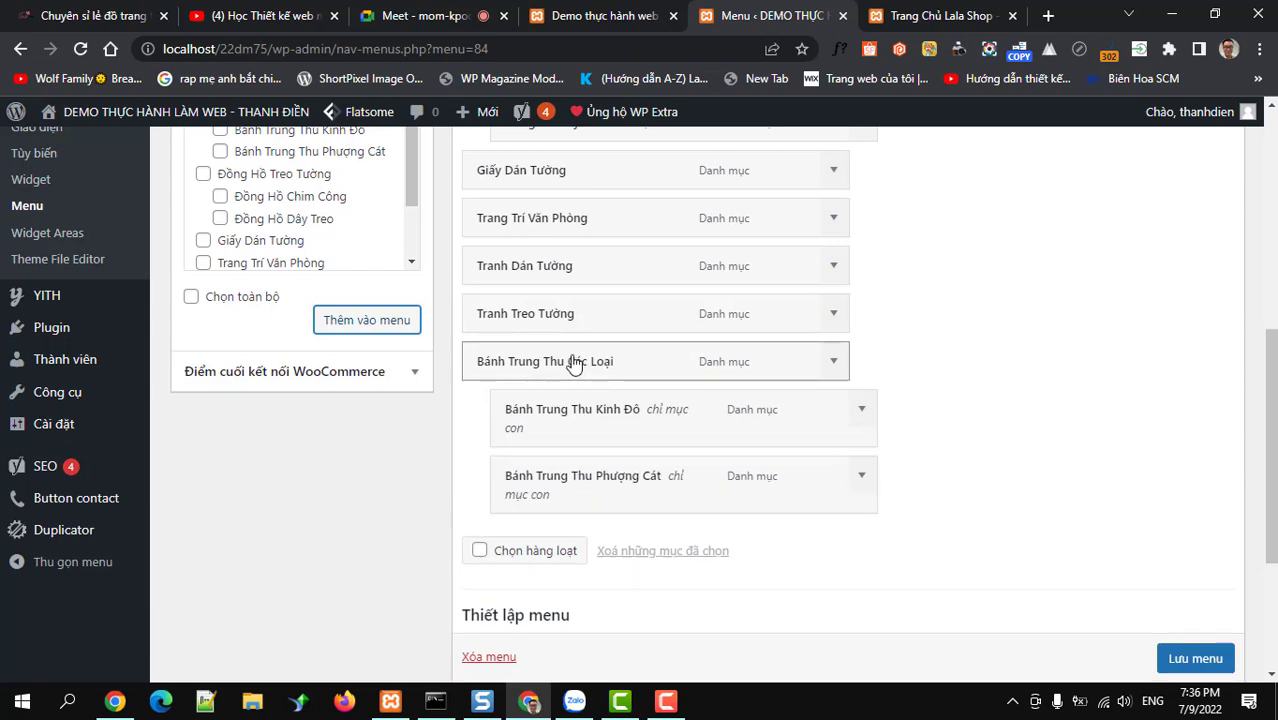
Move the mooncake group right after Tranh Treo Tường and save the menu
scroll(540, 330, up, 3)
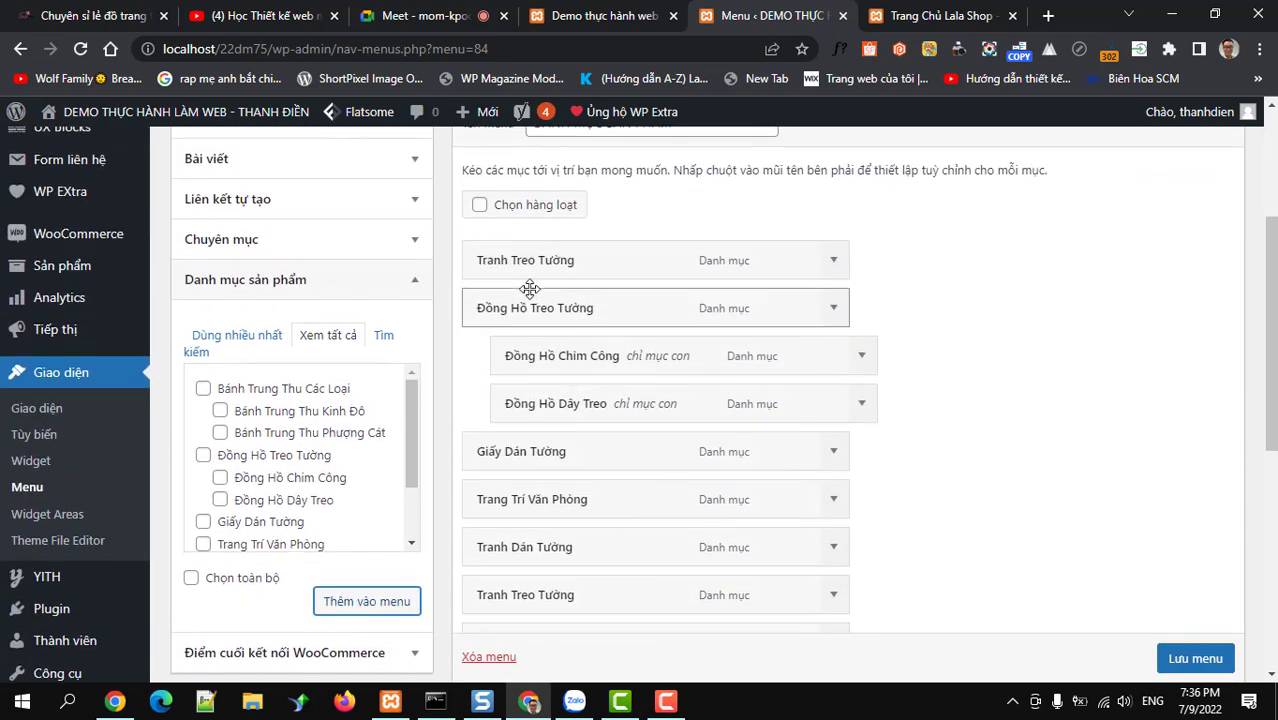
scroll(530, 300, down, 2)
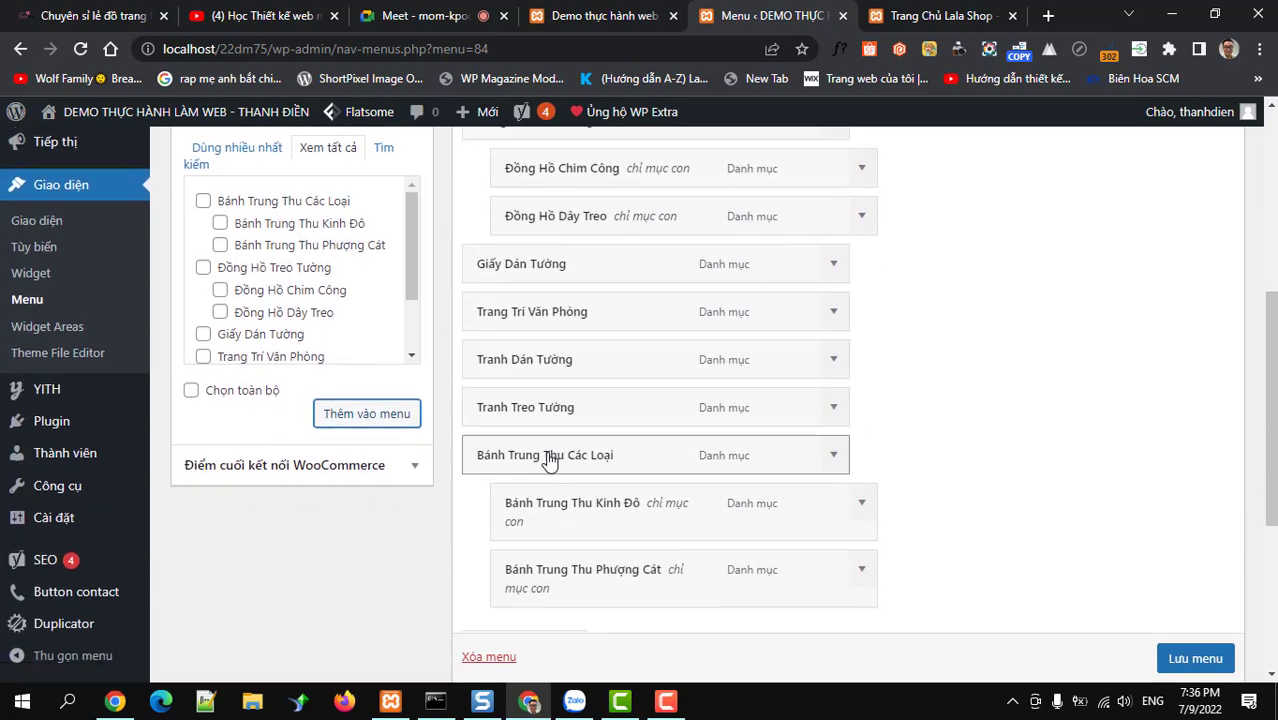
drag(551, 455, 562, 401)
scroll(590, 402, up, 1)
scroll(590, 402, up, 2)
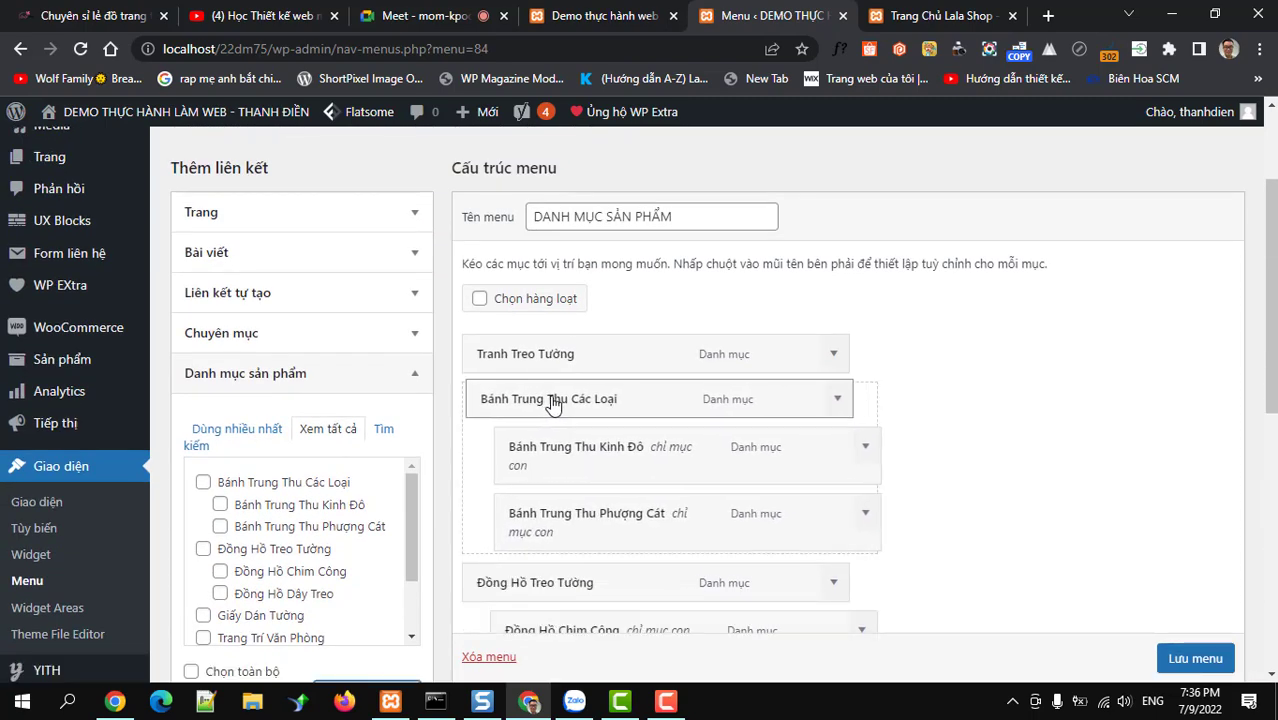
scroll(700, 405, down, 3)
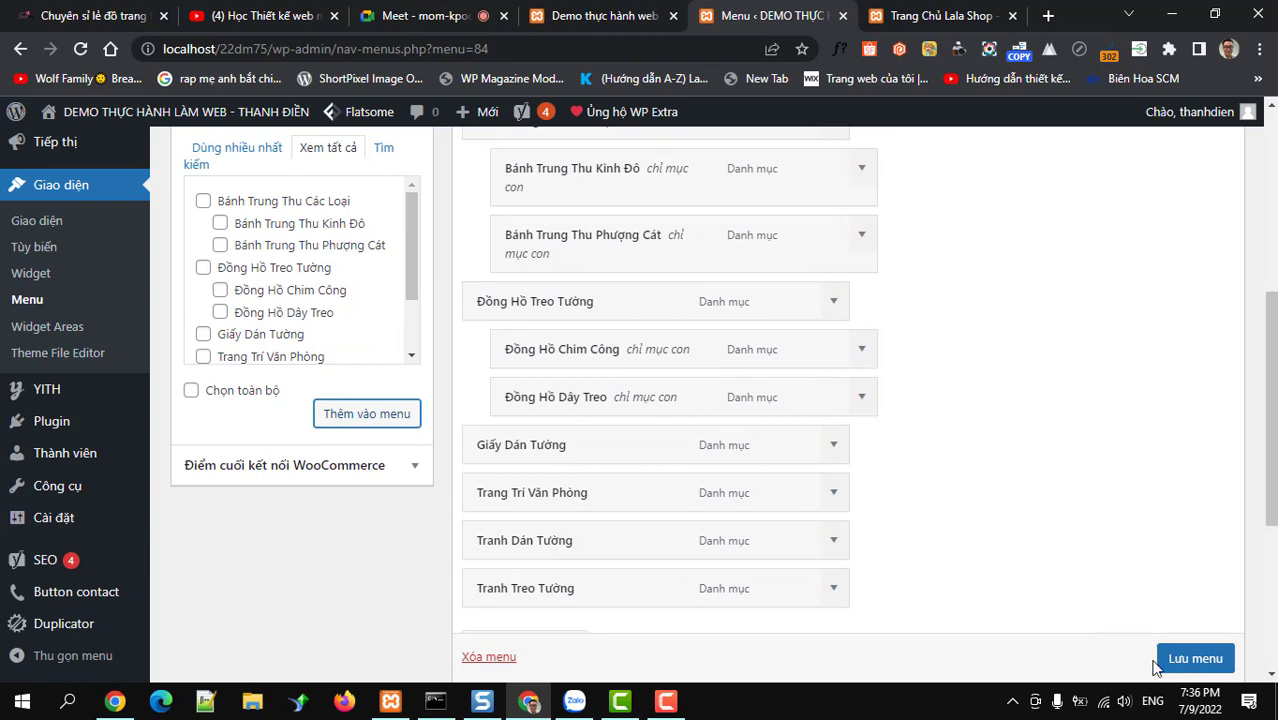
scroll(1190, 665, down, 1)
click(1190, 665)
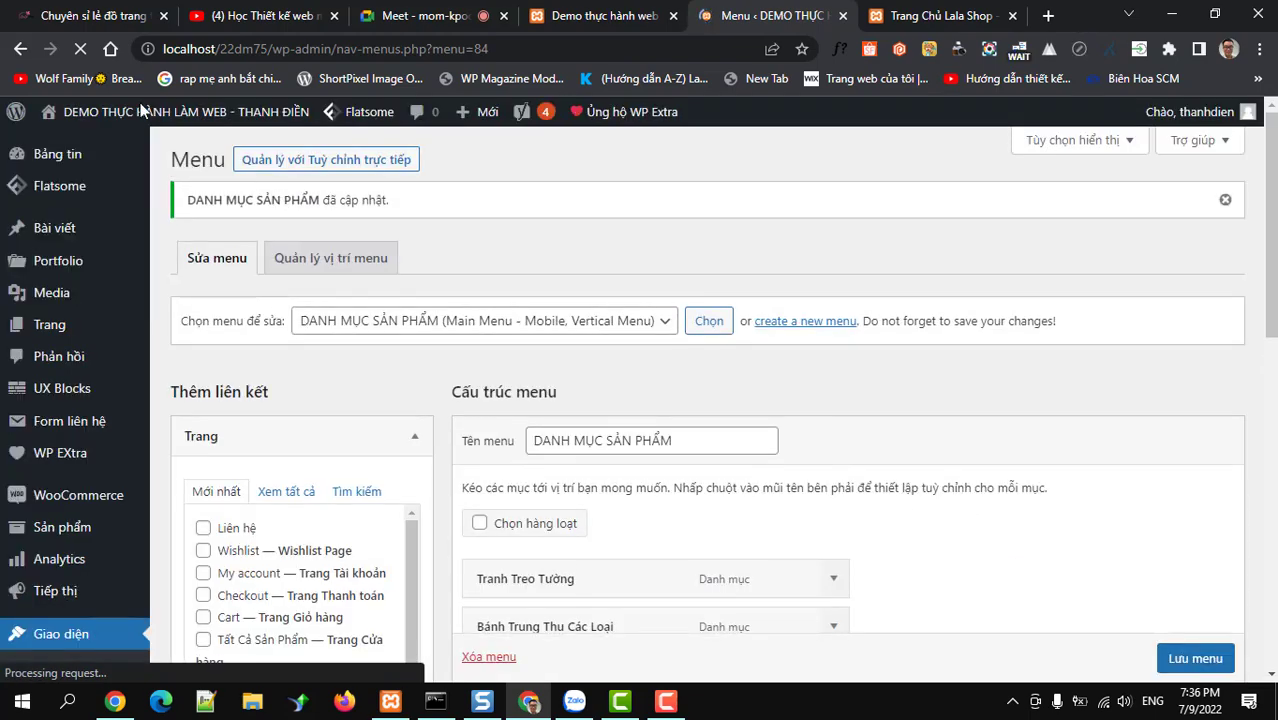
Load the site's front-end homepage and reveal Flatsome > Theme Options > Header in the admin bar
click(916, 22)
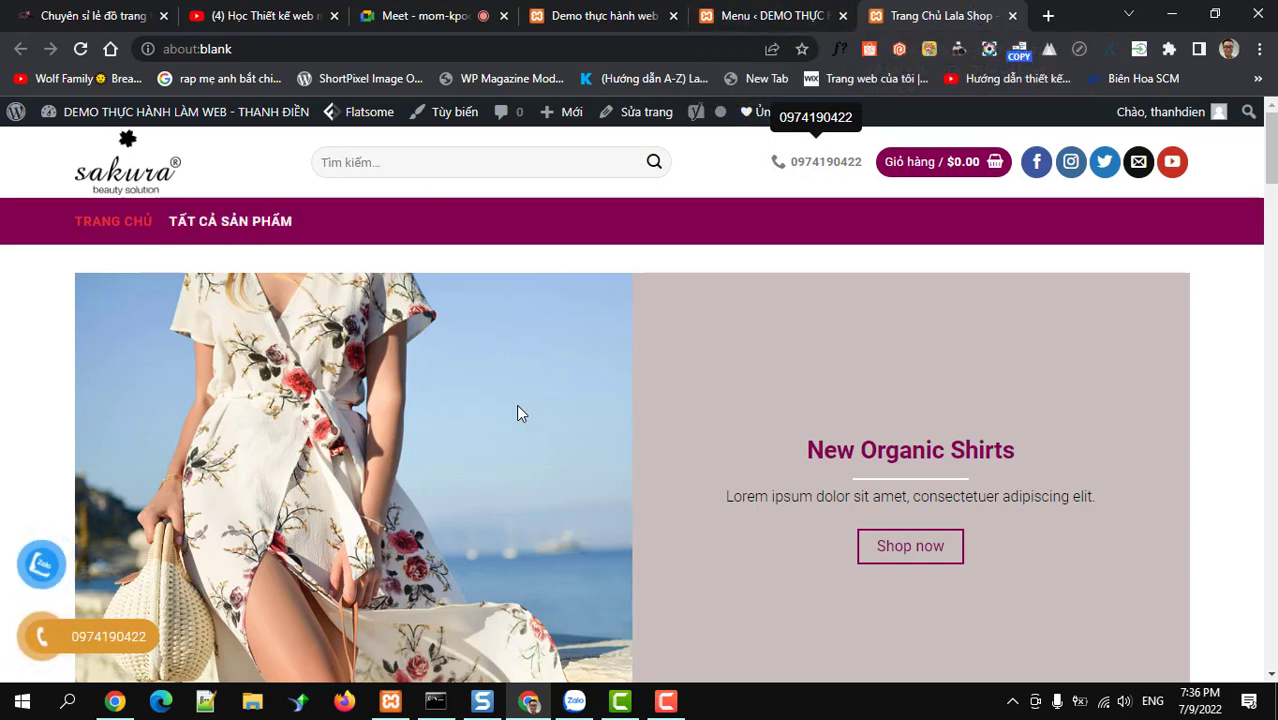
click(80, 49)
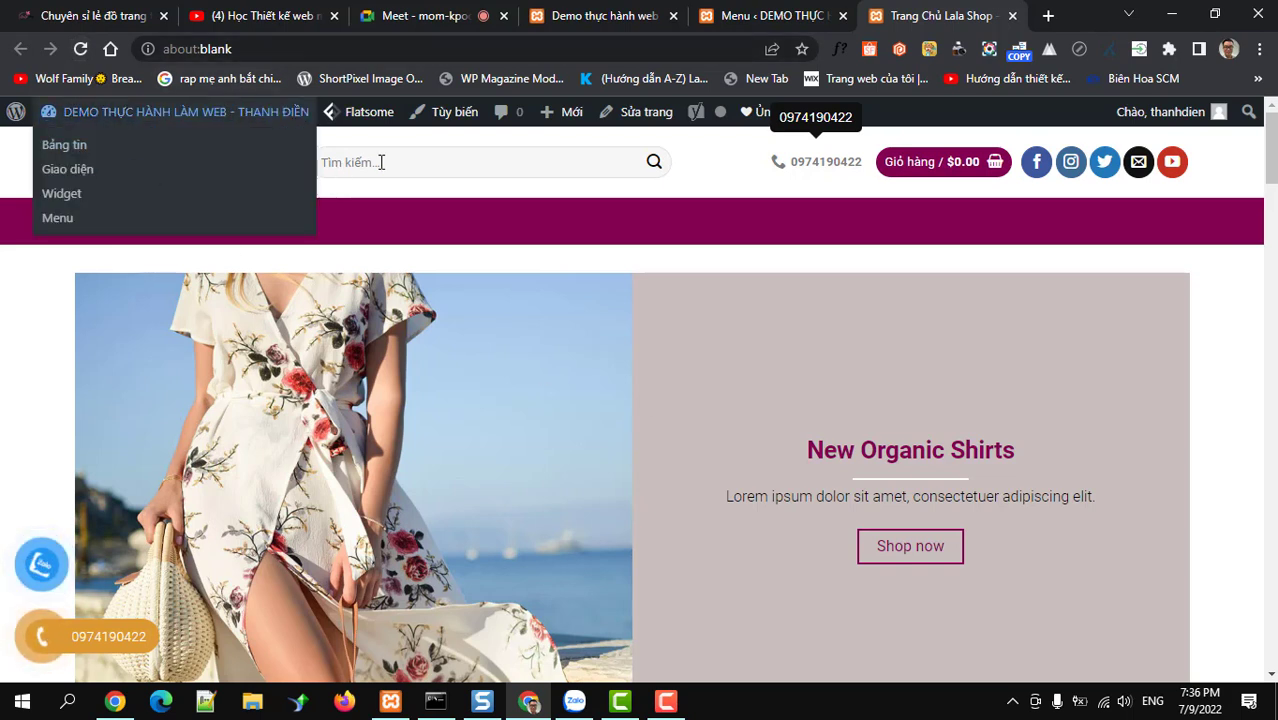
click(145, 172)
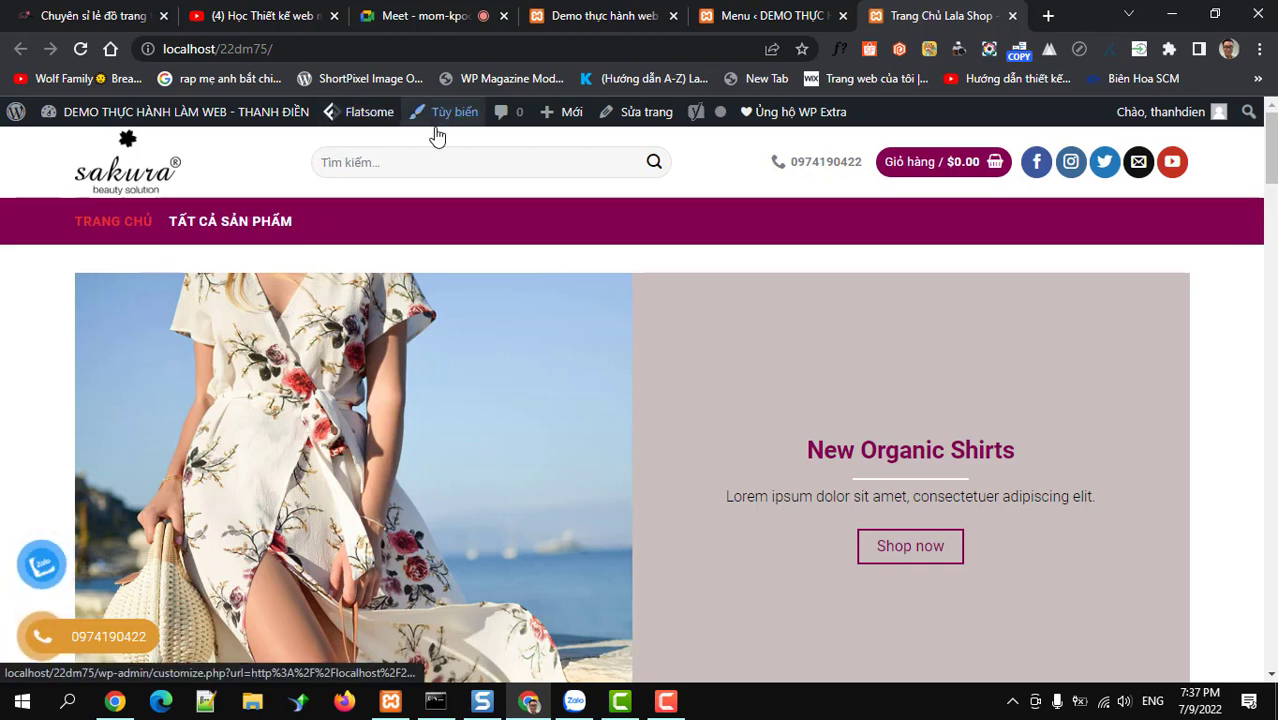
mouse_move(355, 113)
mouse_move(369, 160)
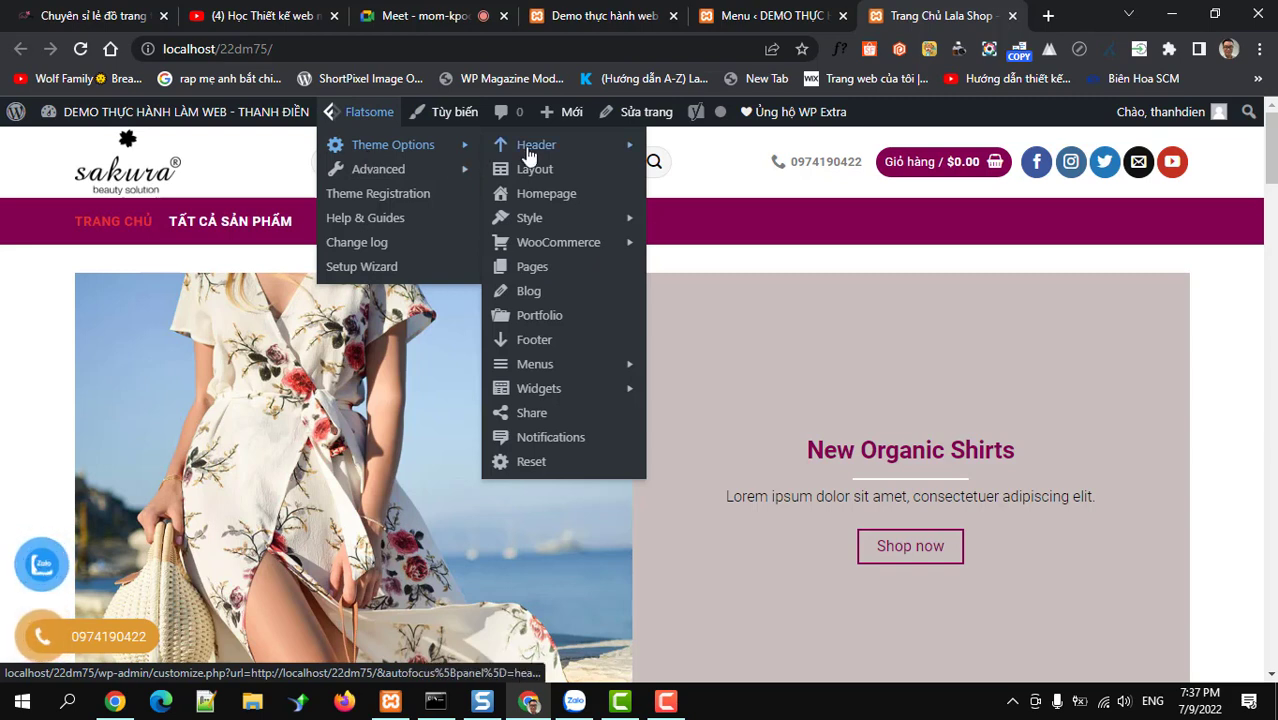
mouse_move(540, 152)
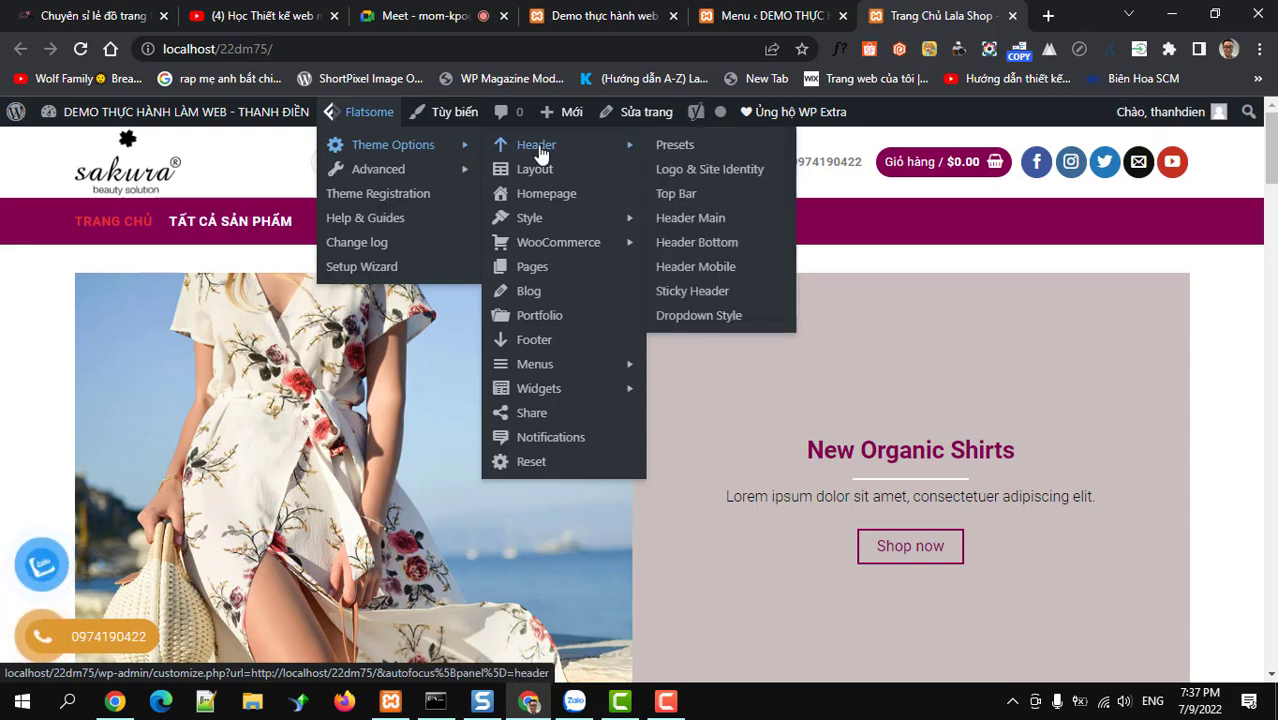
Open the Customizer's Header panel and compare its Header Builder with the Lala Shop header
click(540, 153)
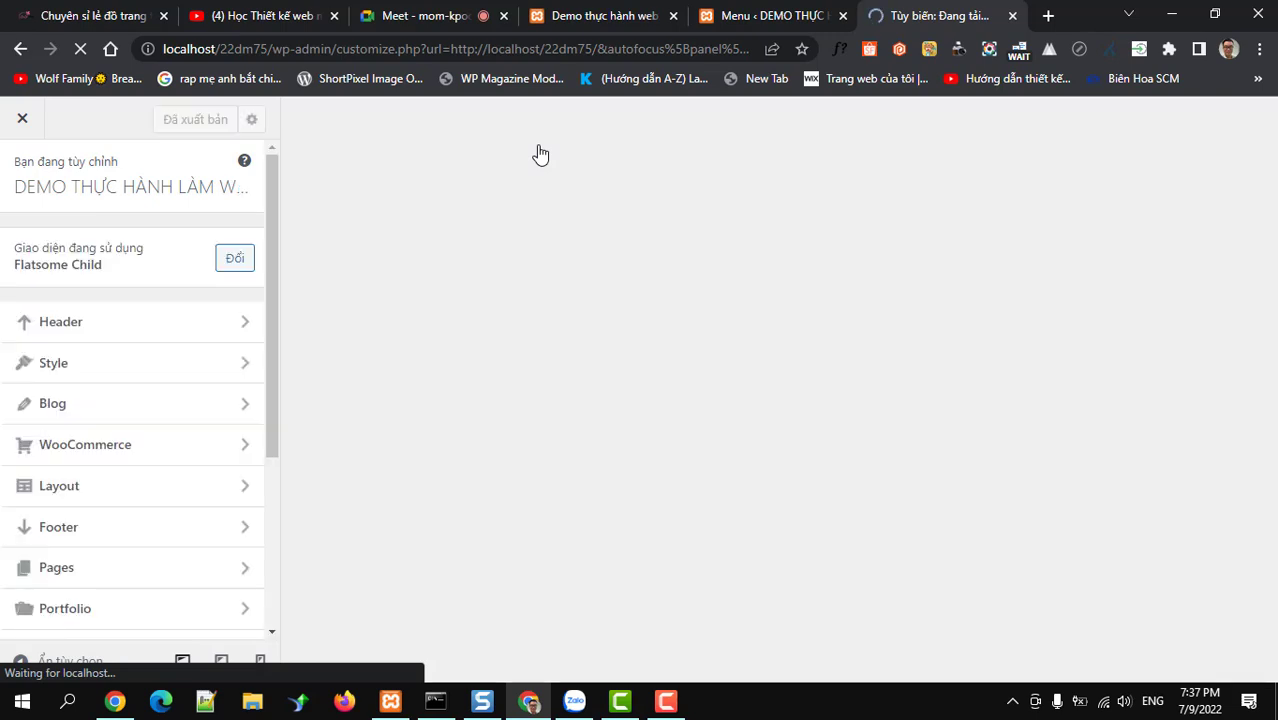
click(78, 328)
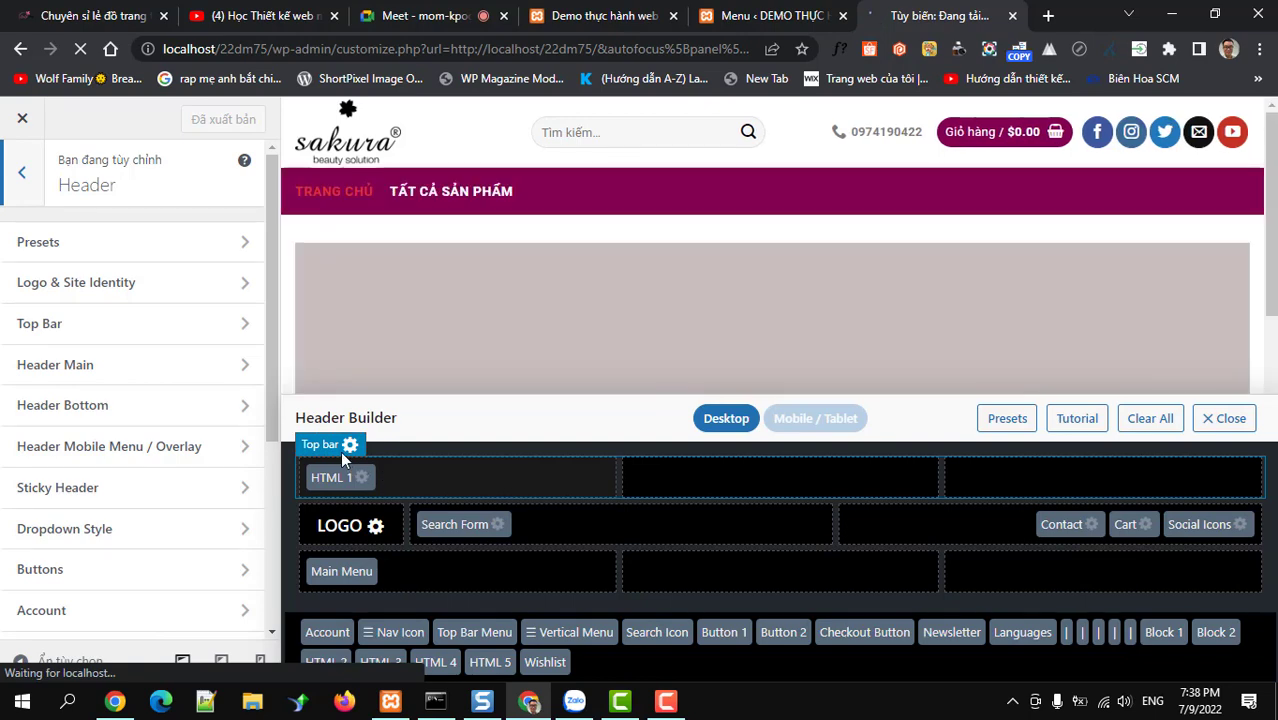
click(60, 22)
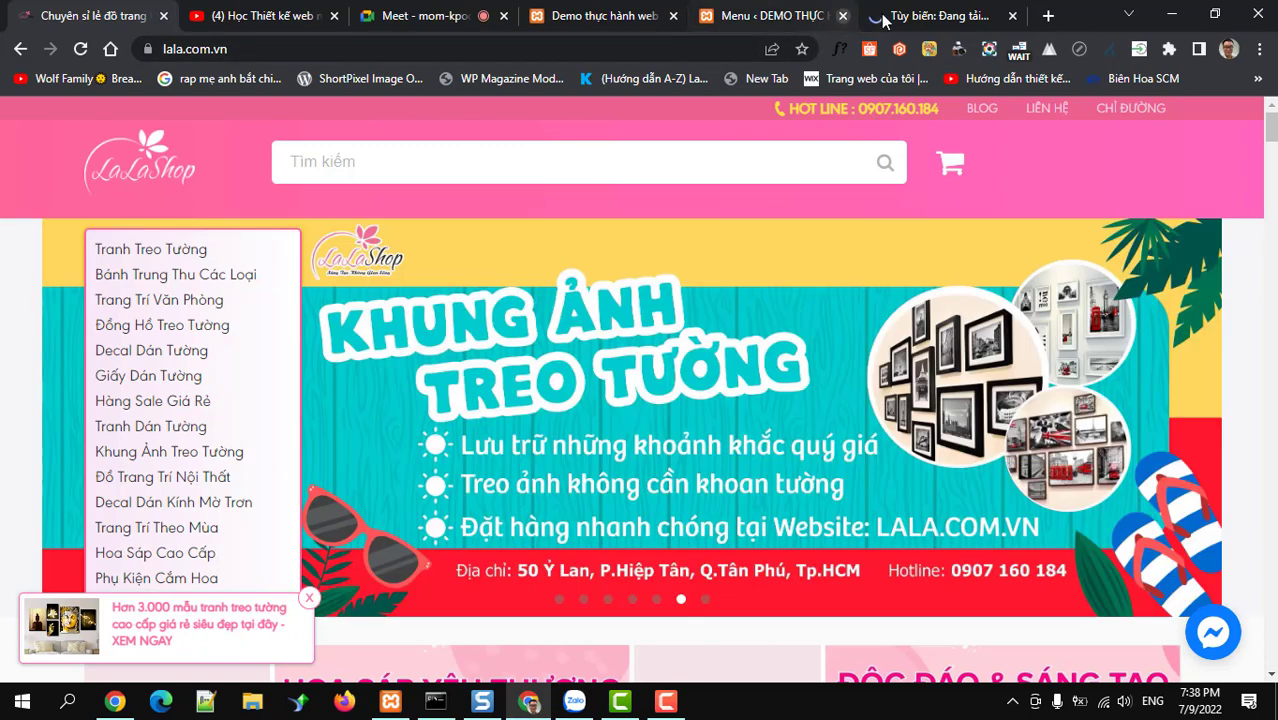
click(883, 17)
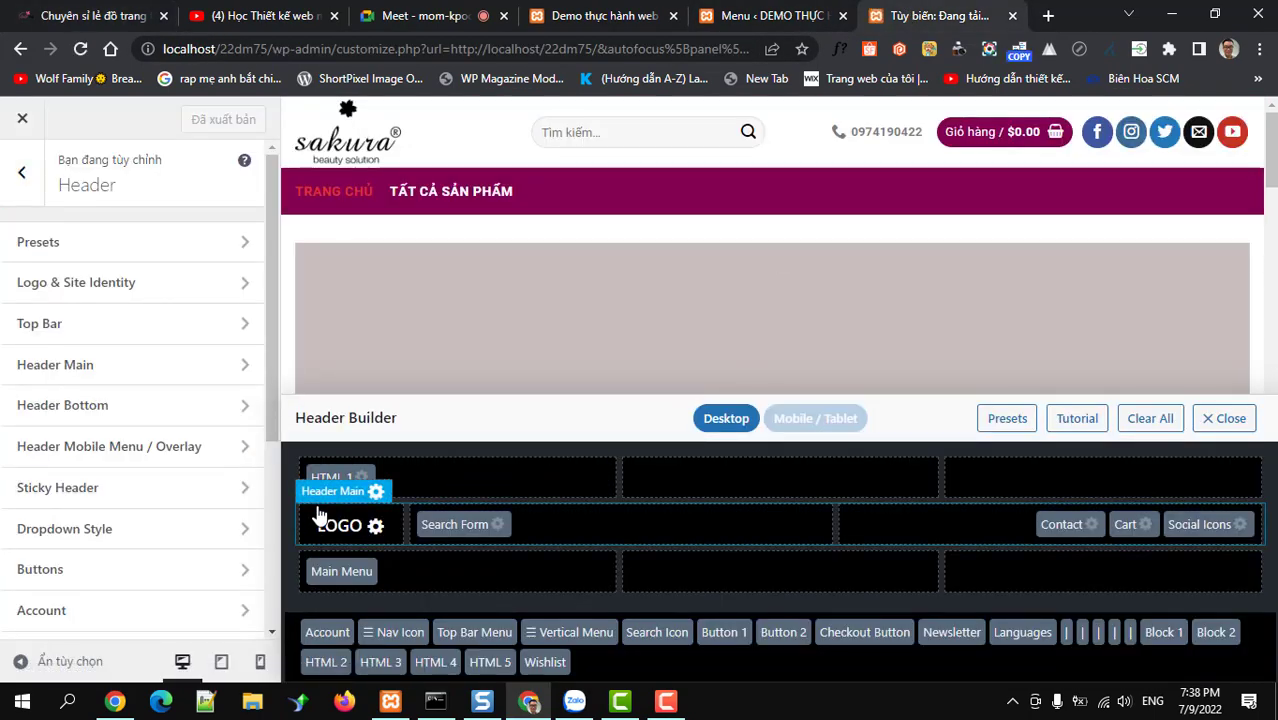
click(88, 16)
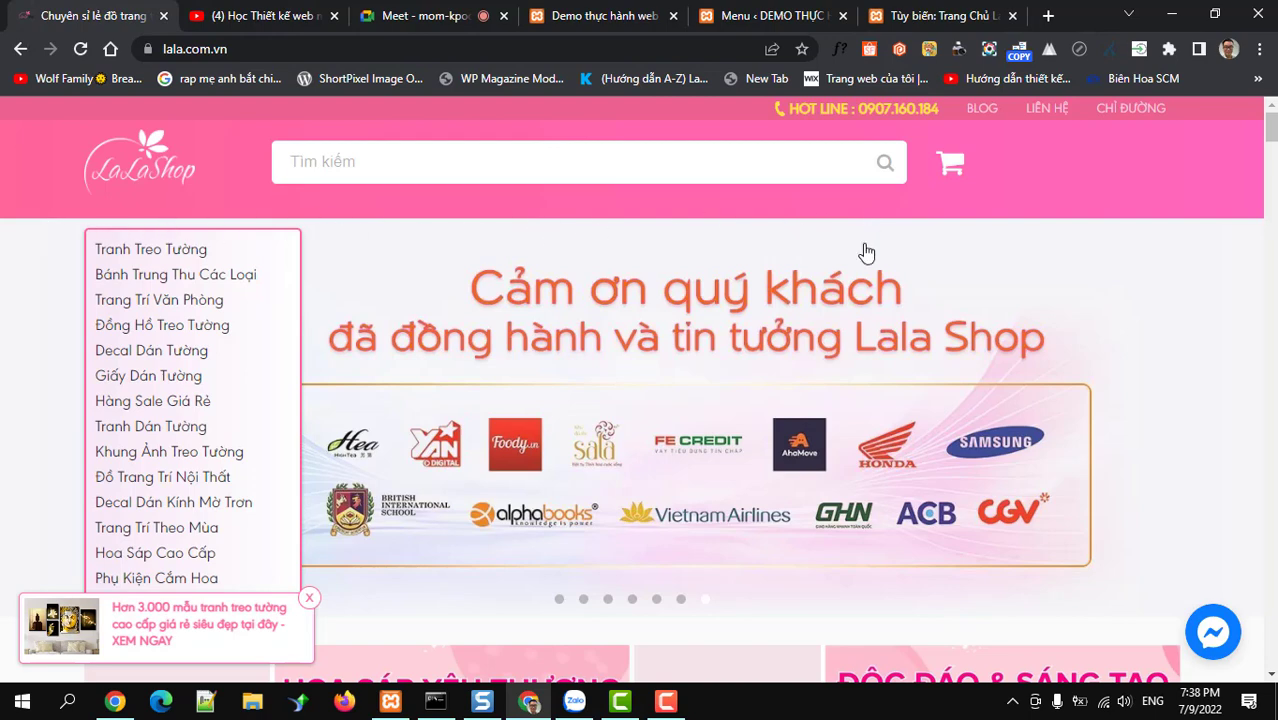
click(915, 16)
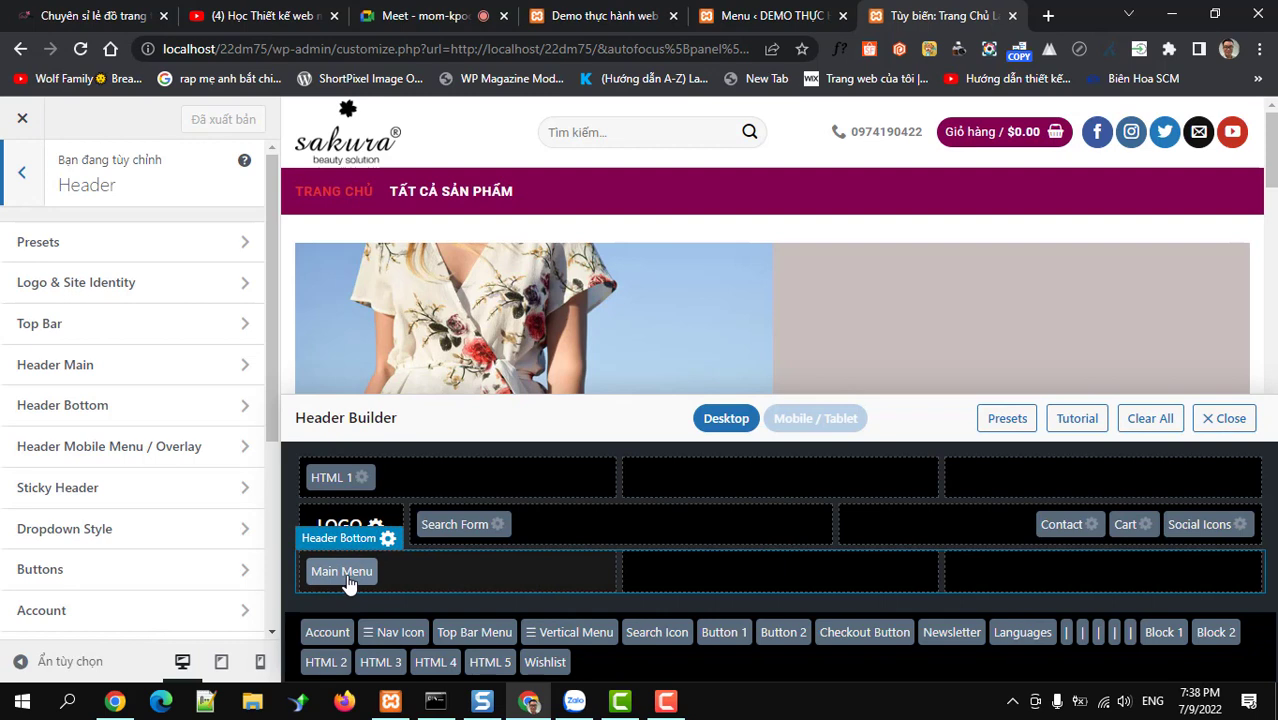
Move Main Menu to Header Bottom's centre column and place Vertical Menu in its left column
drag(346, 580, 720, 576)
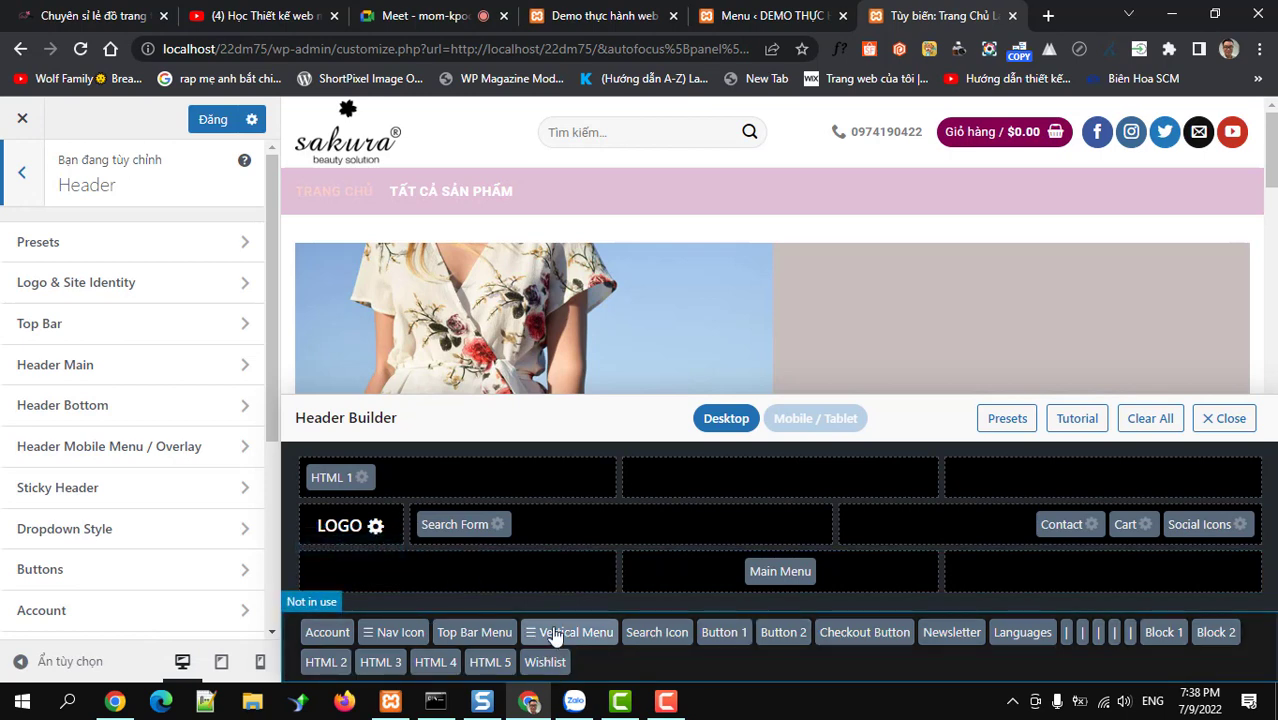
drag(556, 636, 451, 585)
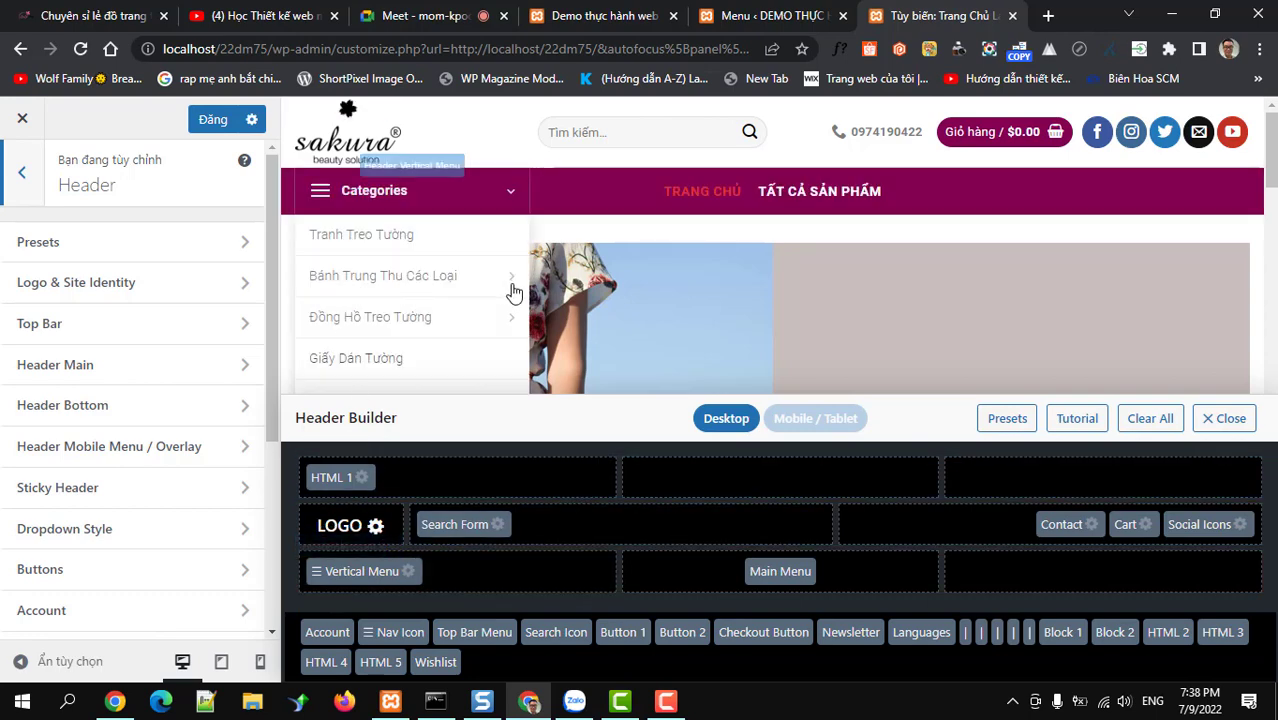
Set the vertical menu opener text to 'DANH MỤC SẢN PHẨM'
click(408, 576)
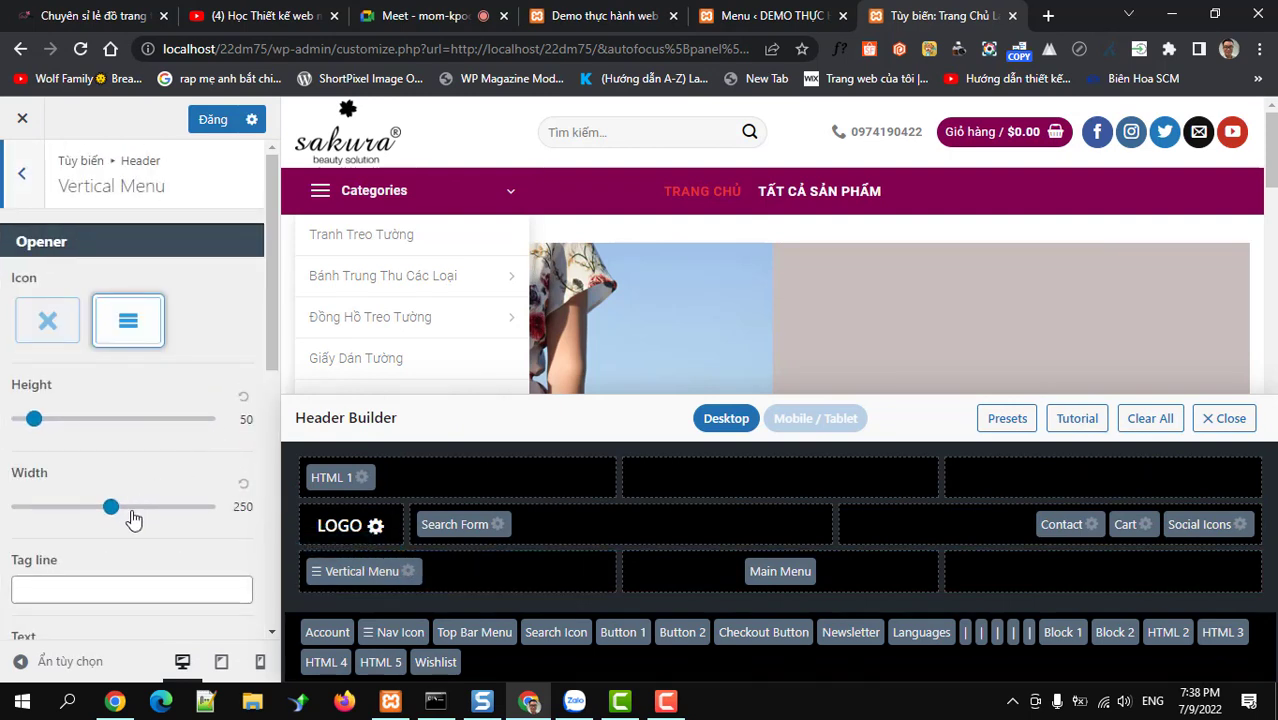
scroll(135, 518, down, 2)
scroll(135, 518, down, 3)
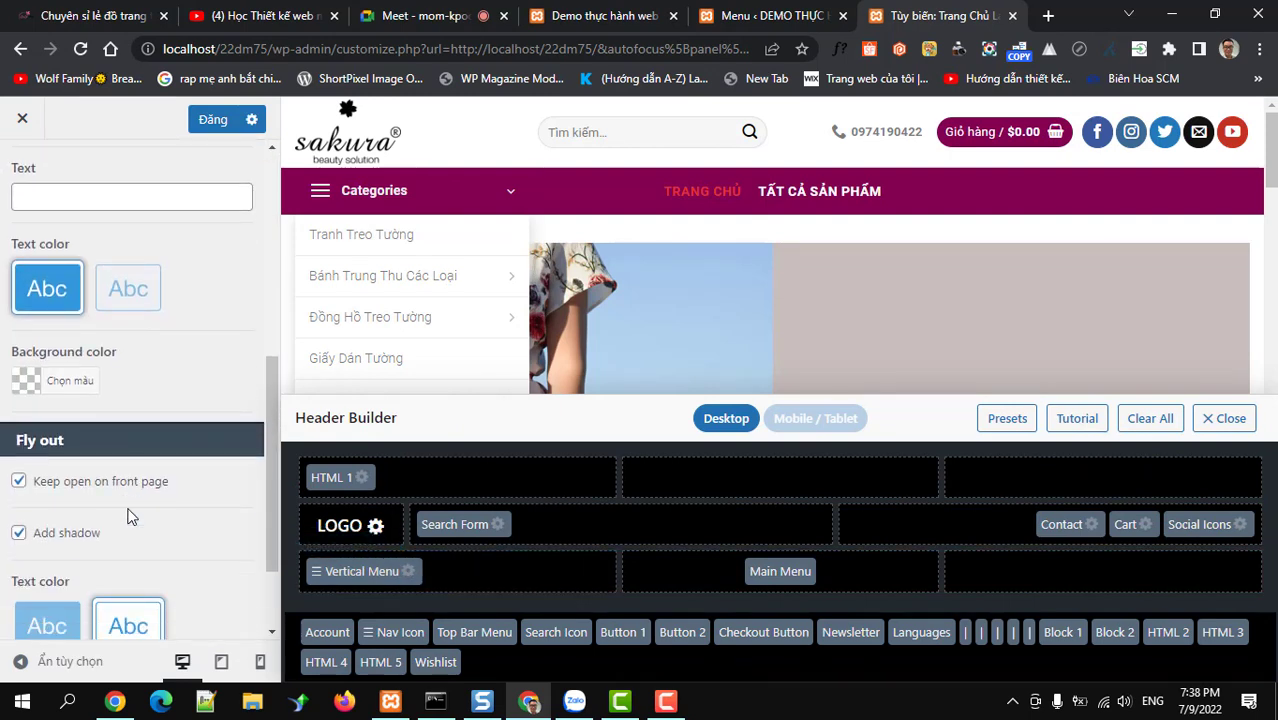
scroll(127, 516, down, 1)
scroll(127, 512, up, 5)
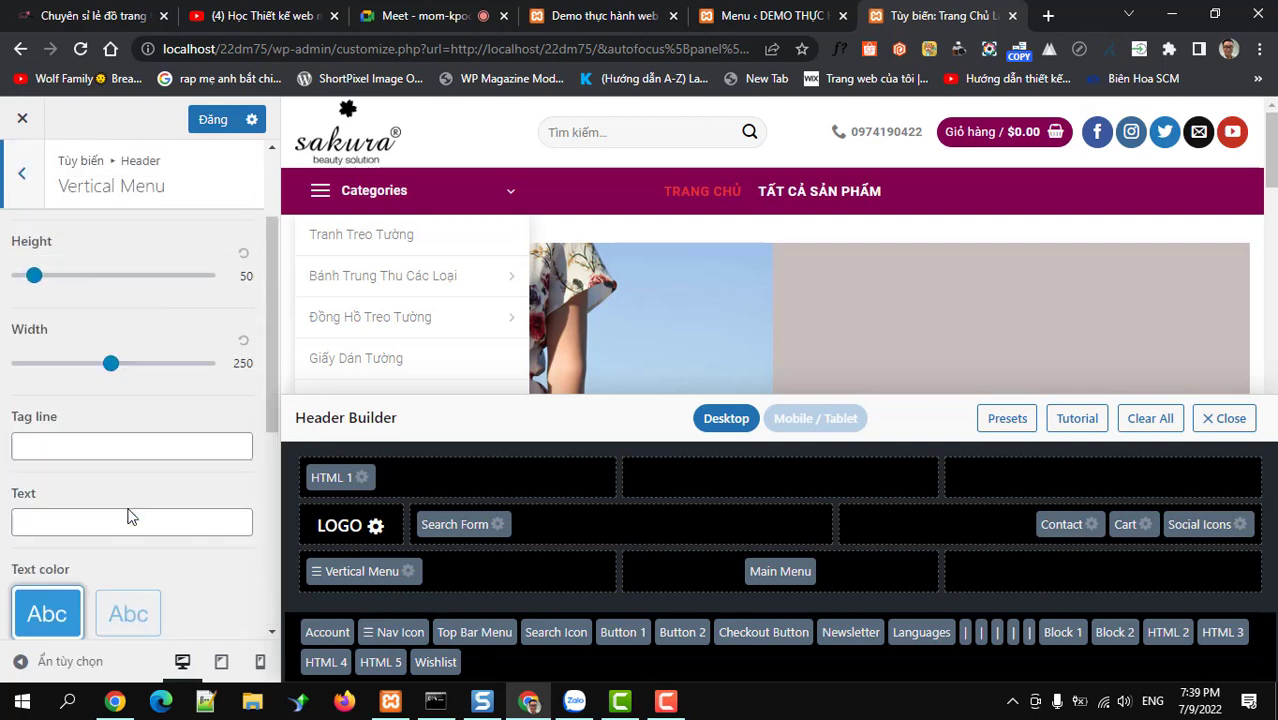
scroll(127, 512, down, 2)
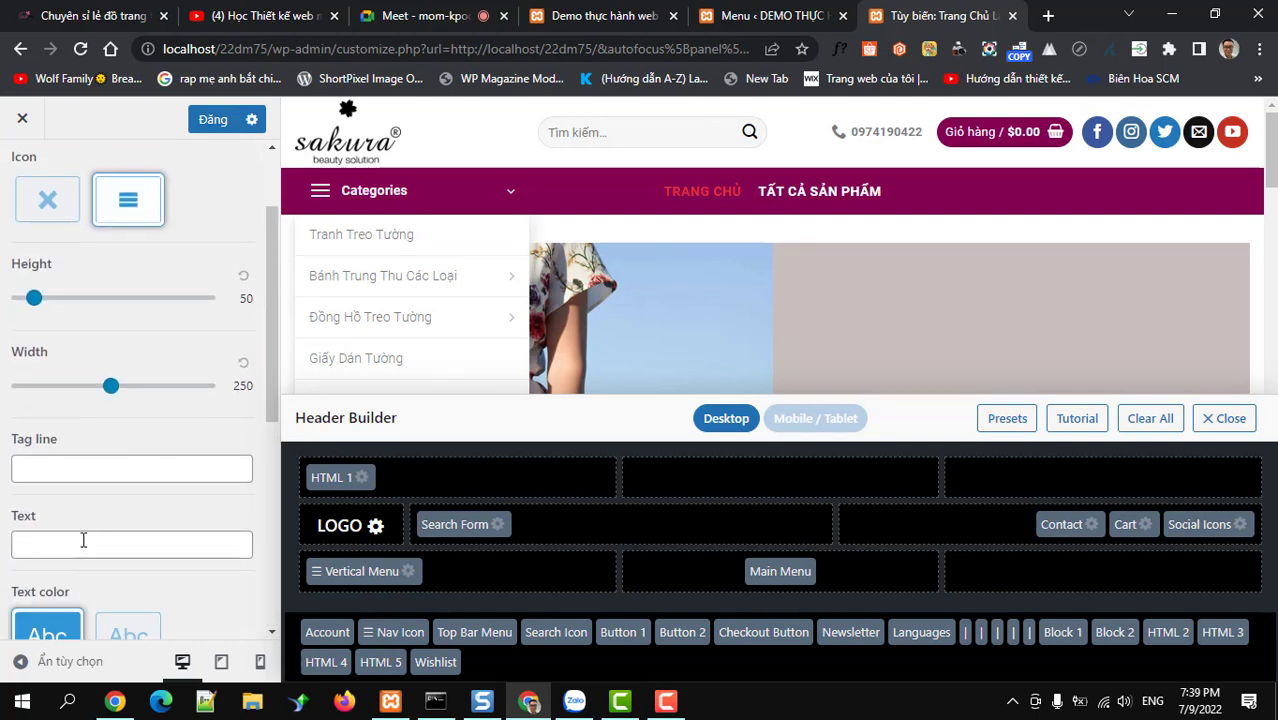
click(83, 540)
text(d)
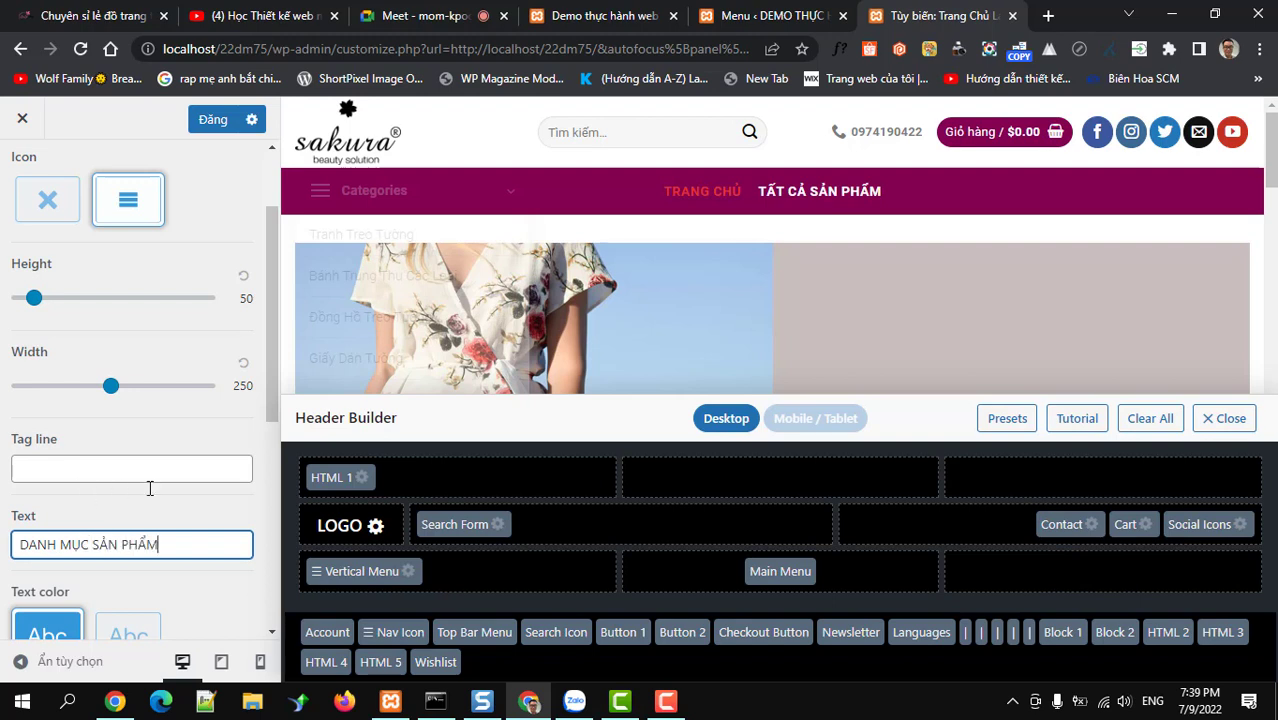
Open the opener's background colour choices and bring up Windows search to find a colour tool
scroll(160, 485, down, 3)
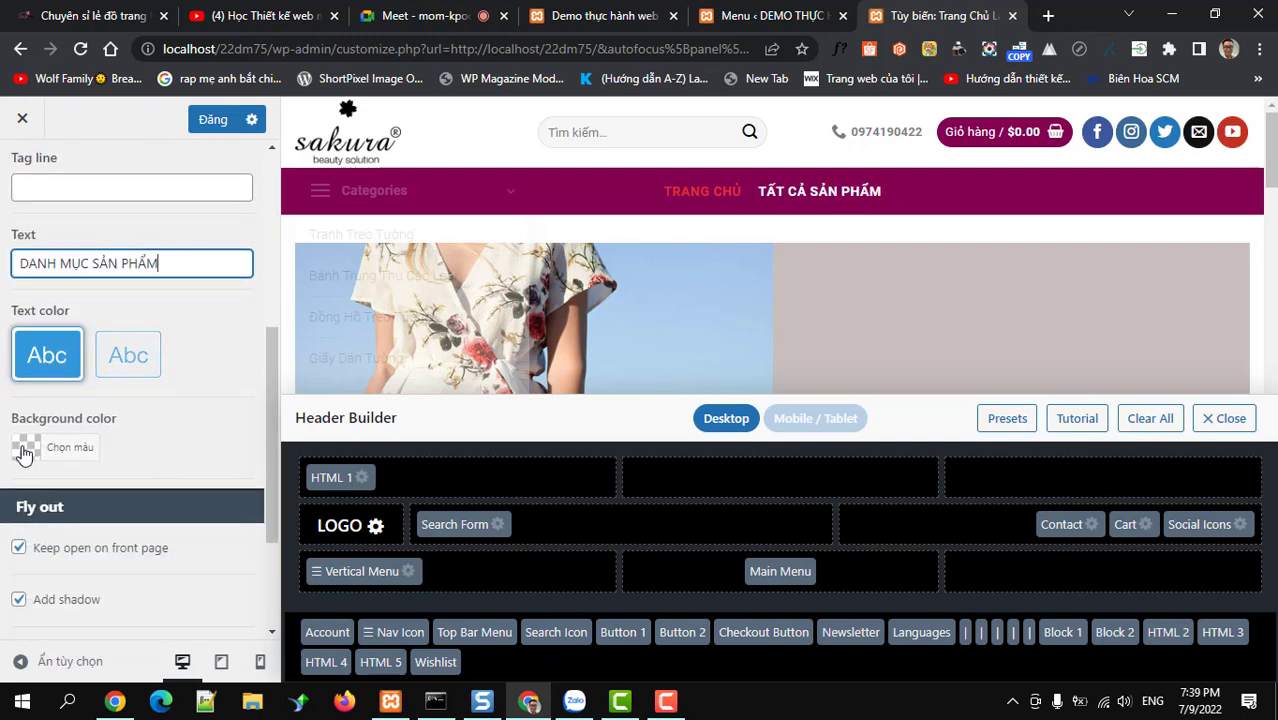
click(25, 450)
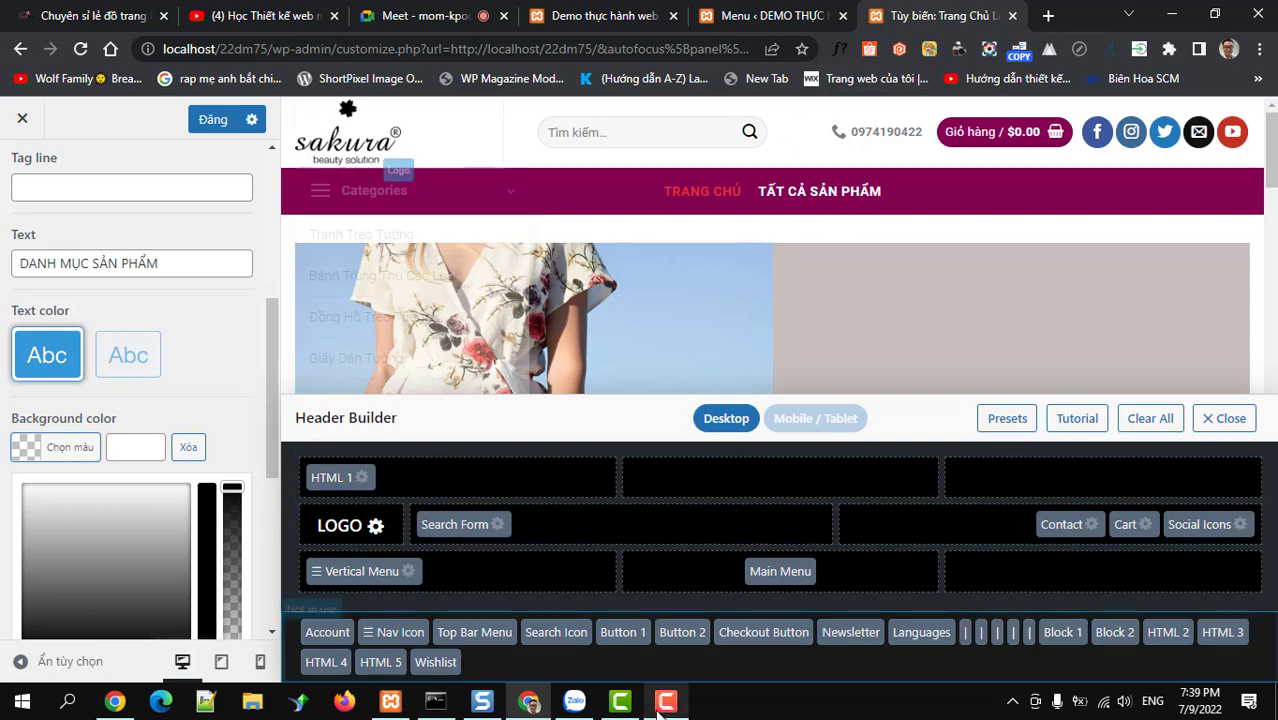
click(69, 703)
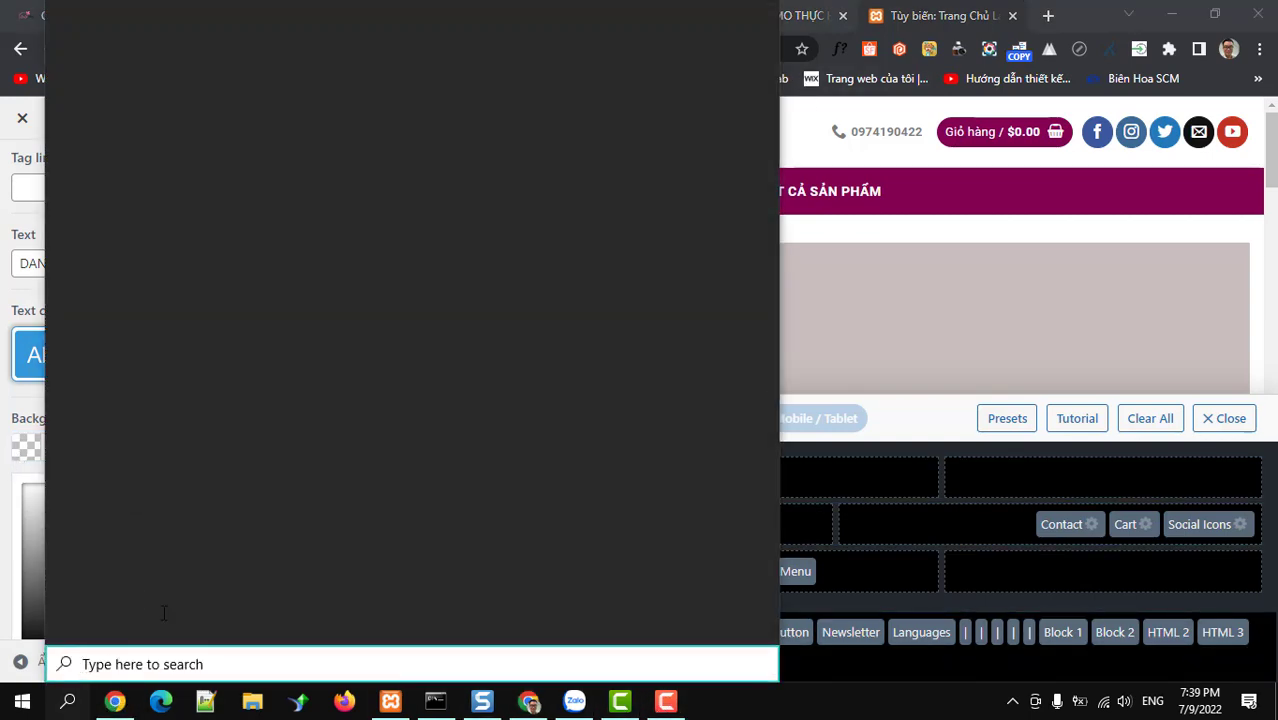
Search Windows for 'Color Cop' and launch the app
text(c)
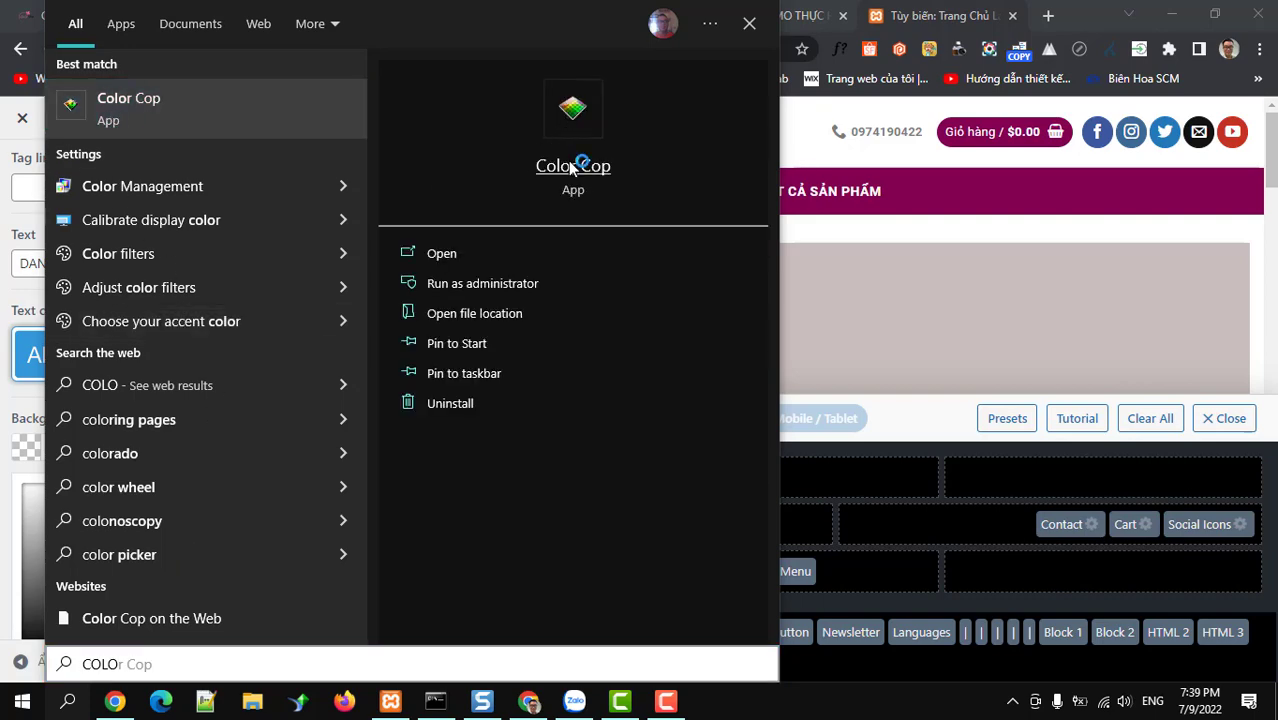
click(565, 115)
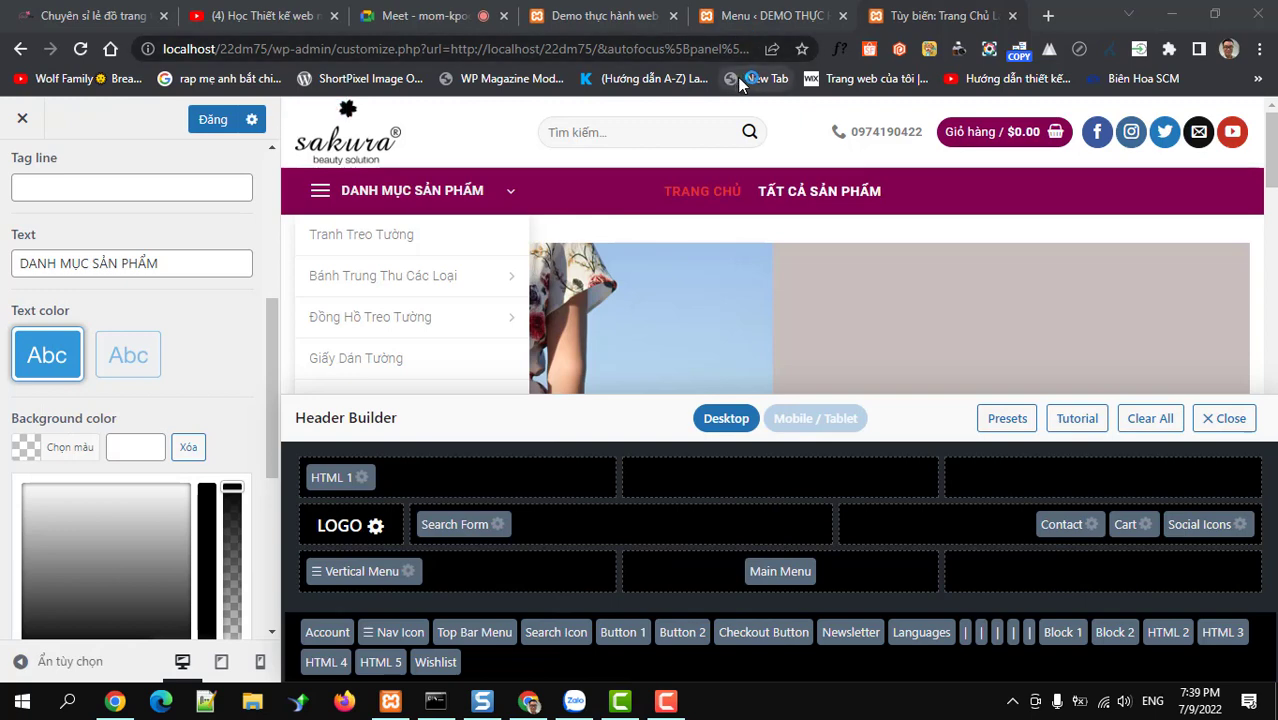
Sample the pink of the Lala Shop header with Color Cop
click(100, 18)
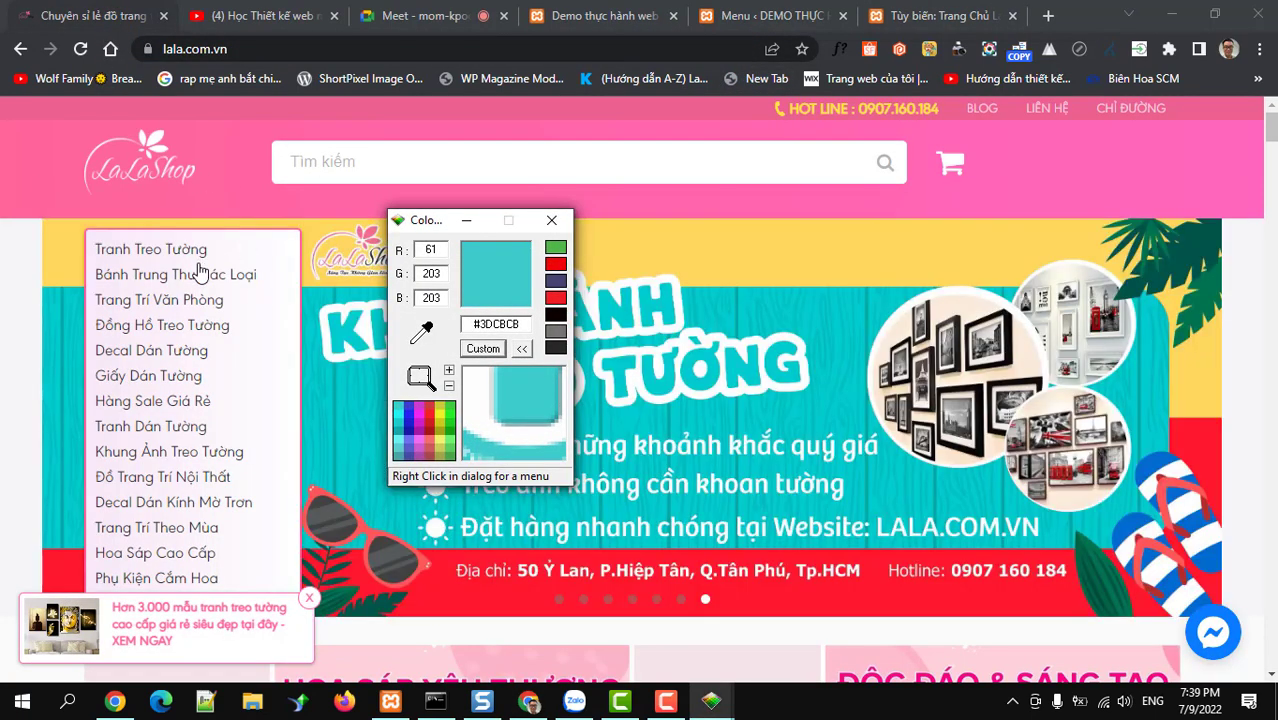
scroll(205, 314, down, 5)
scroll(190, 314, up, 4)
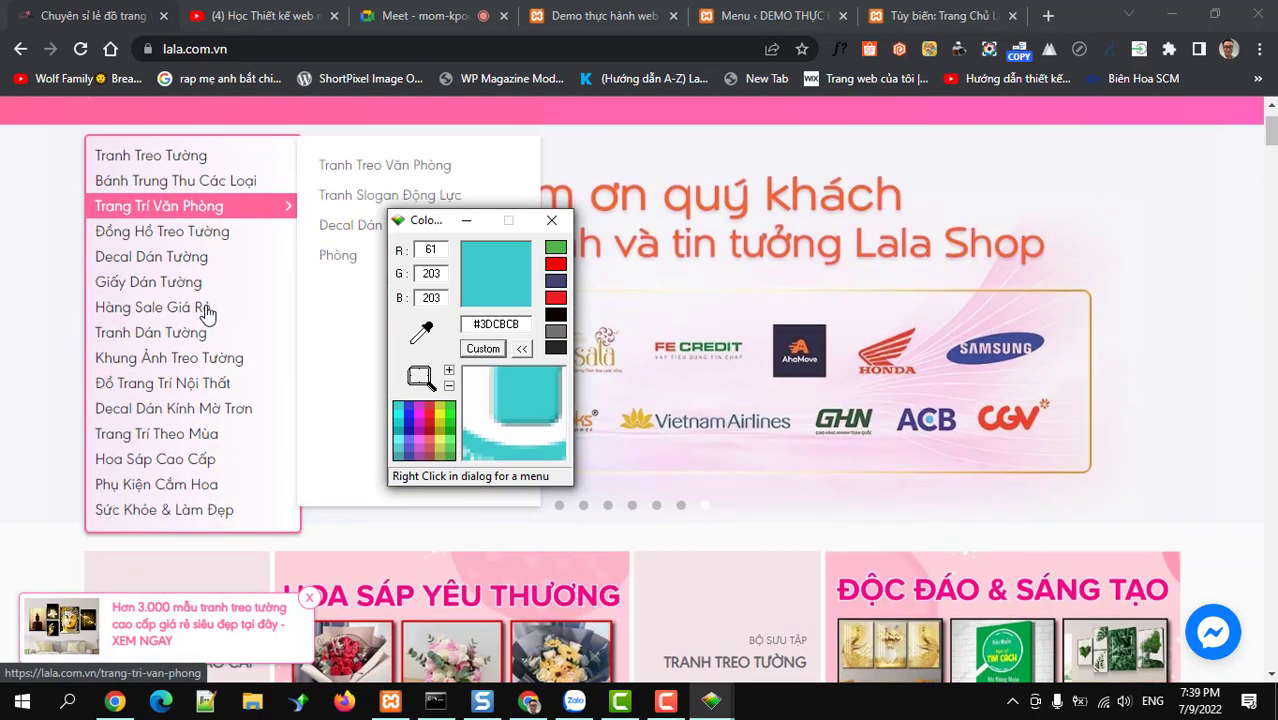
scroll(205, 314, down, 2)
scroll(251, 308, up, 3)
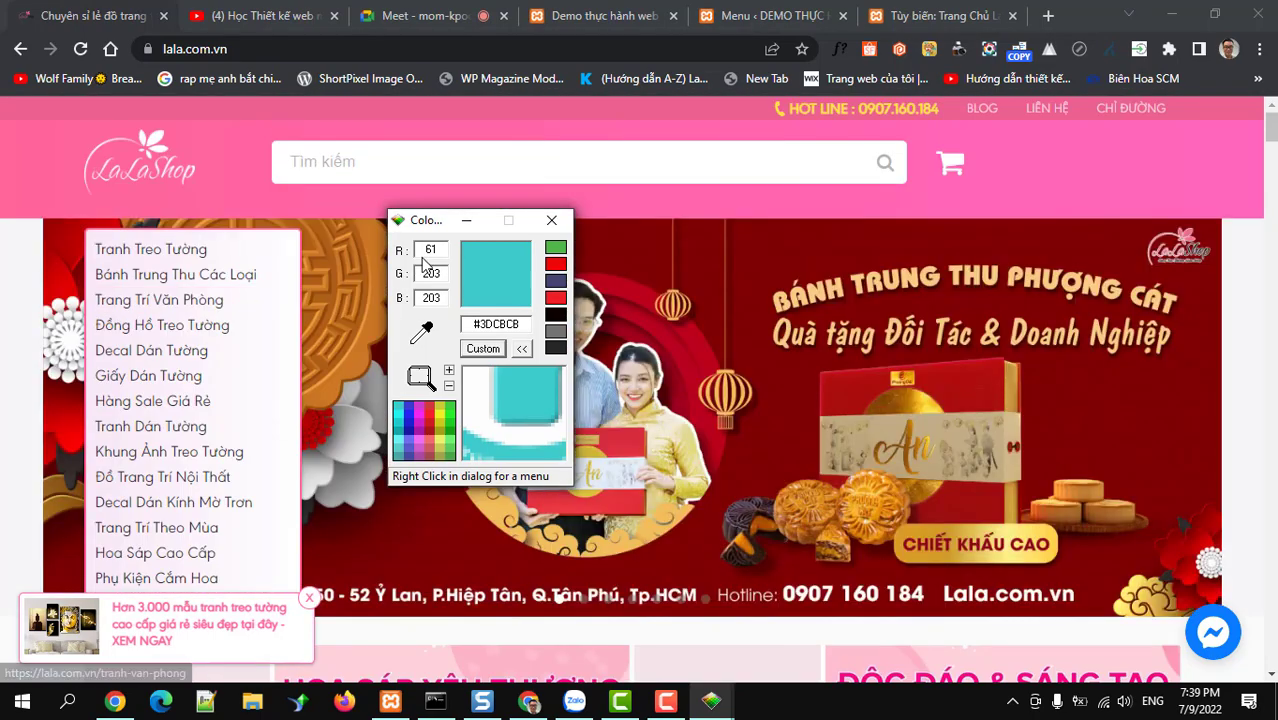
drag(422, 333, 362, 125)
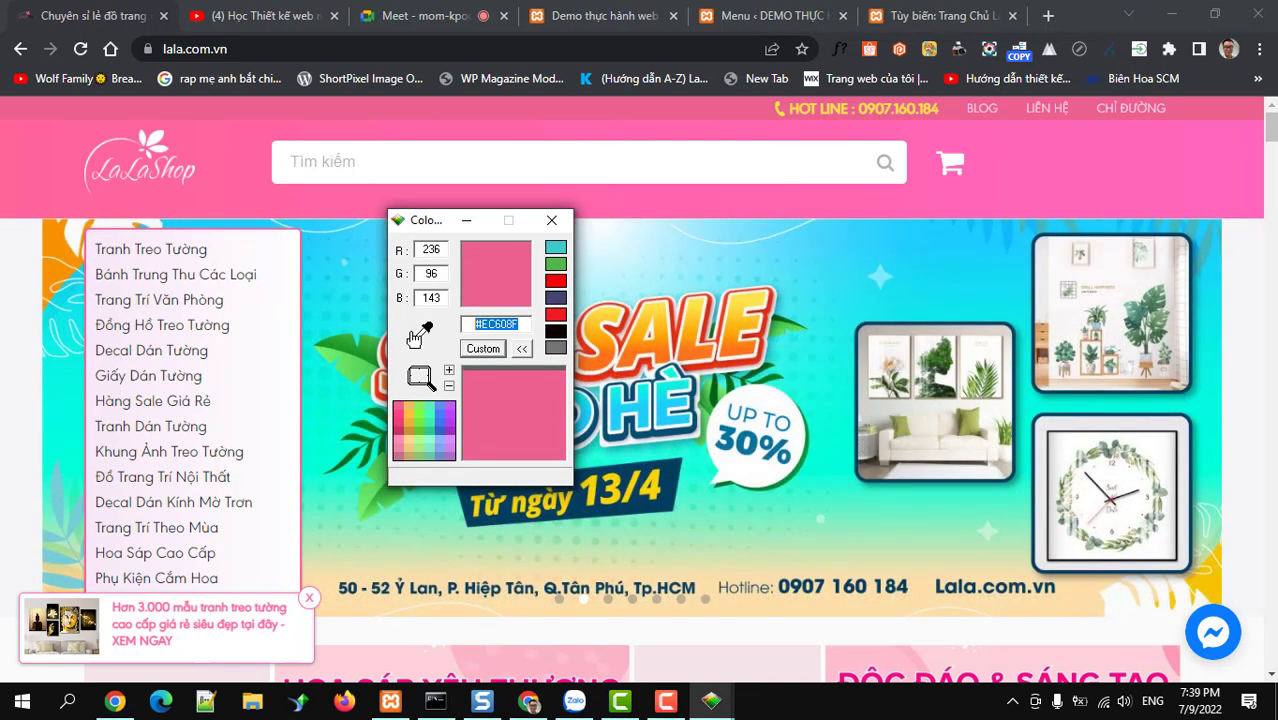
Set the vertical menu opener background to the sampled pink #EC608F
click(915, 25)
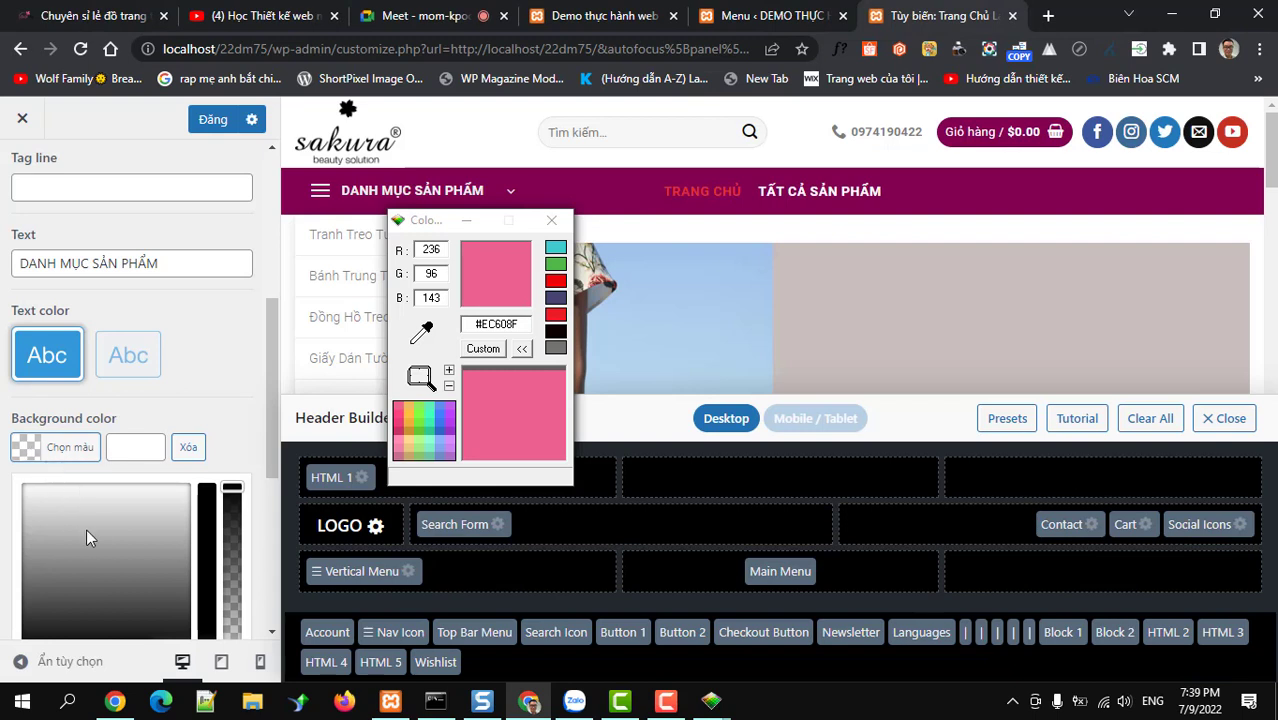
scroll(88, 535, down, 2)
click(20, 268)
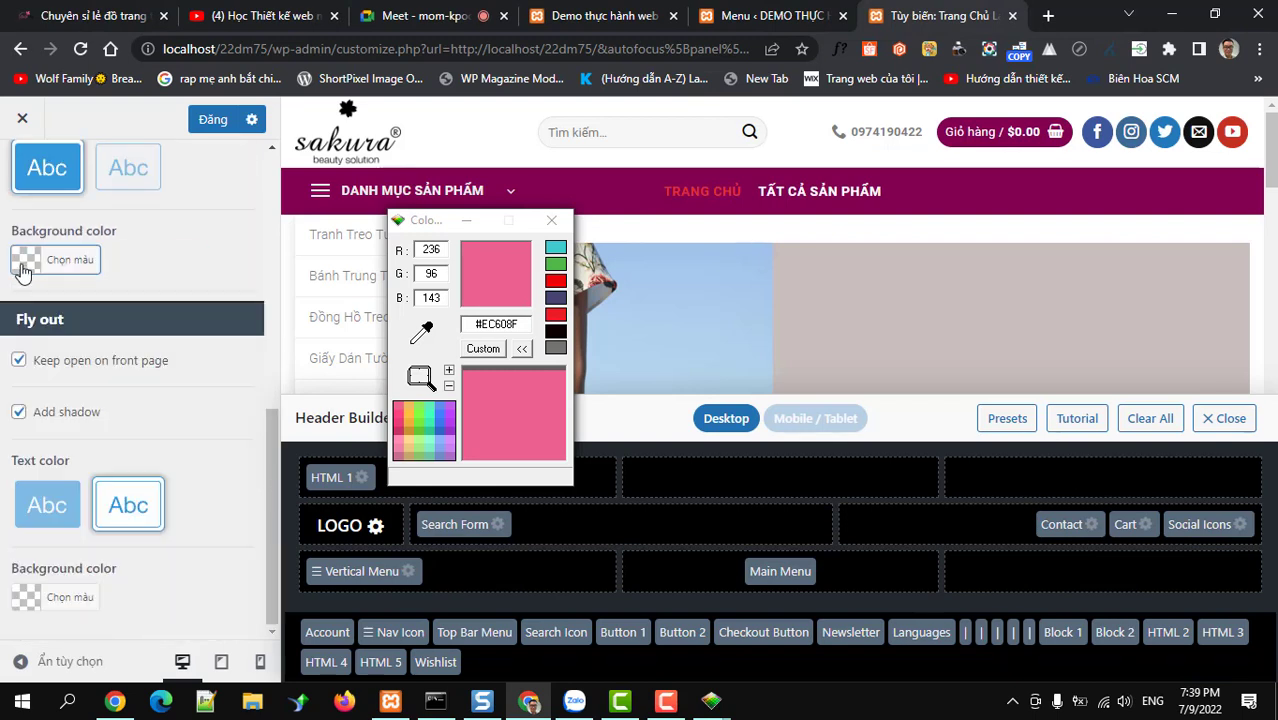
click(33, 262)
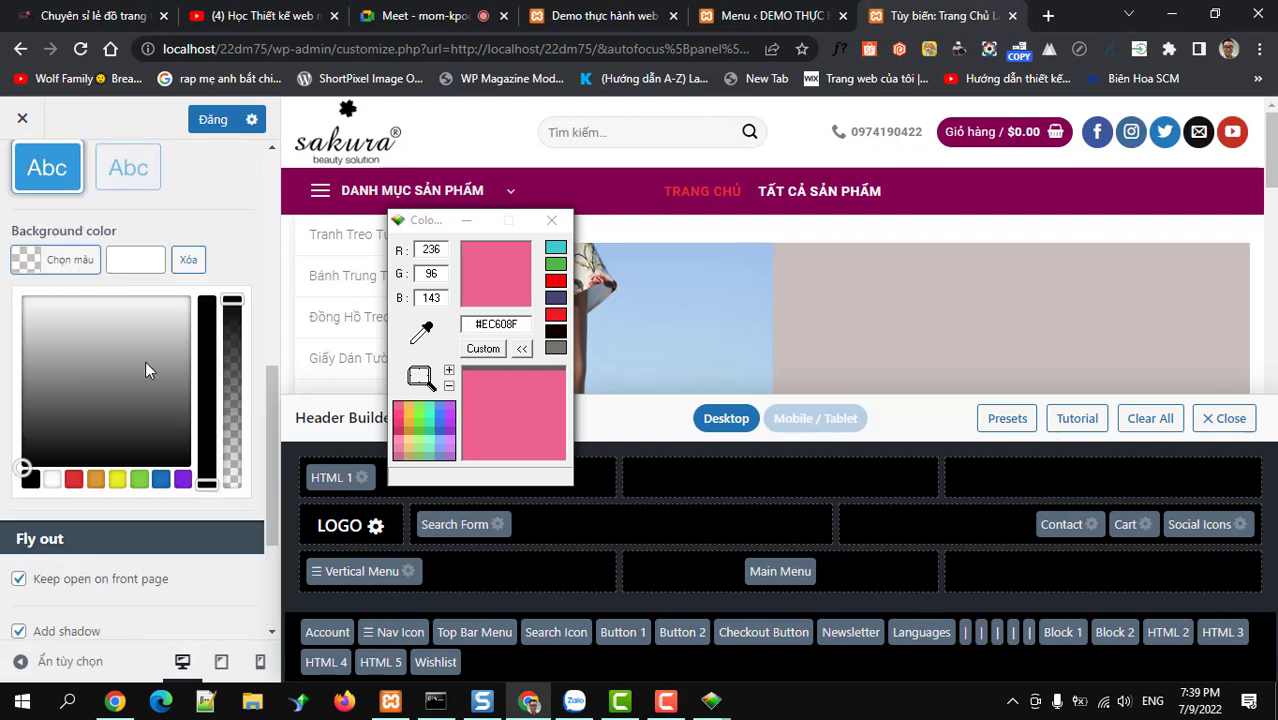
click(141, 259)
text(#ec608f)
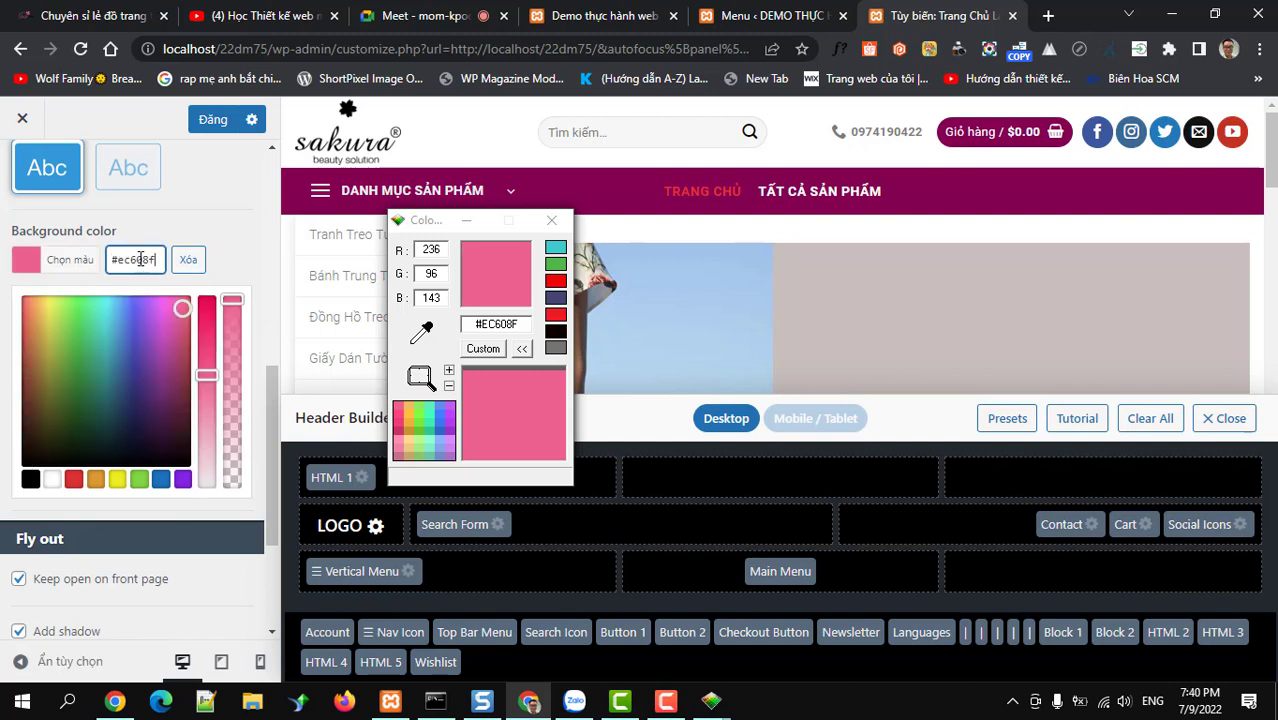
click(223, 213)
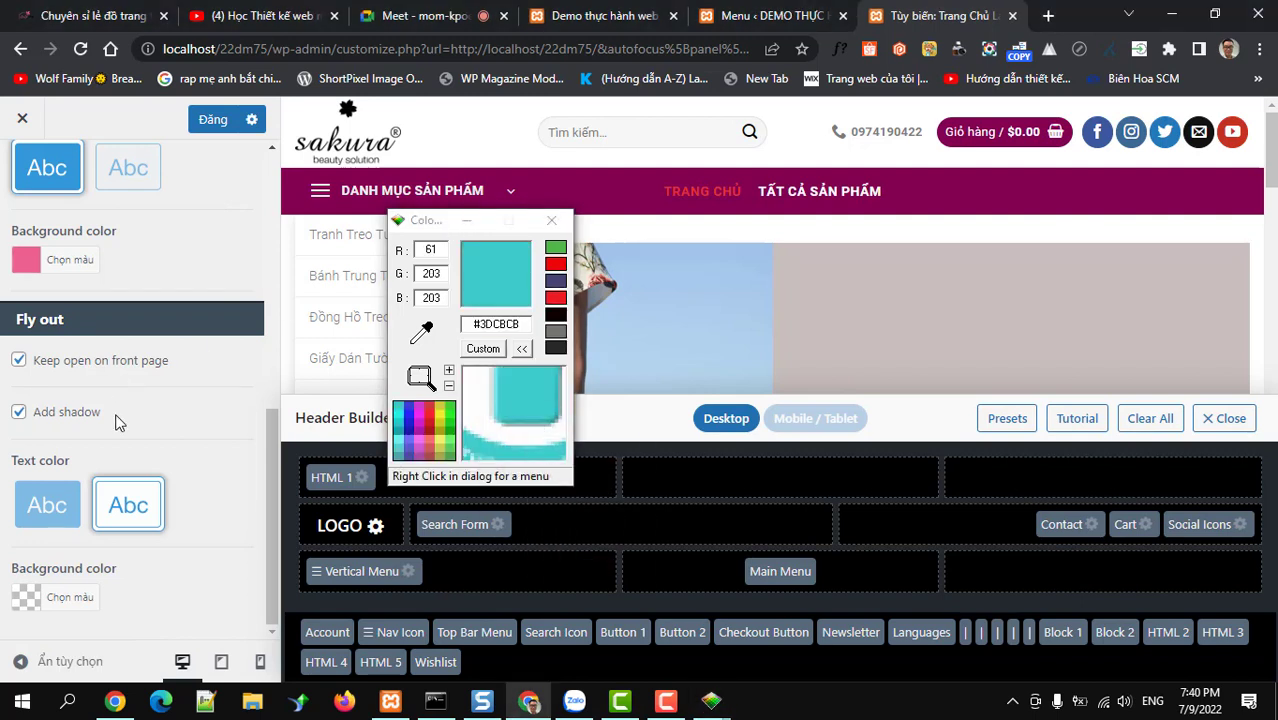
Minimize the Color Cop window and scroll back to the Vertical Menu settings
scroll(115, 422, up, 1)
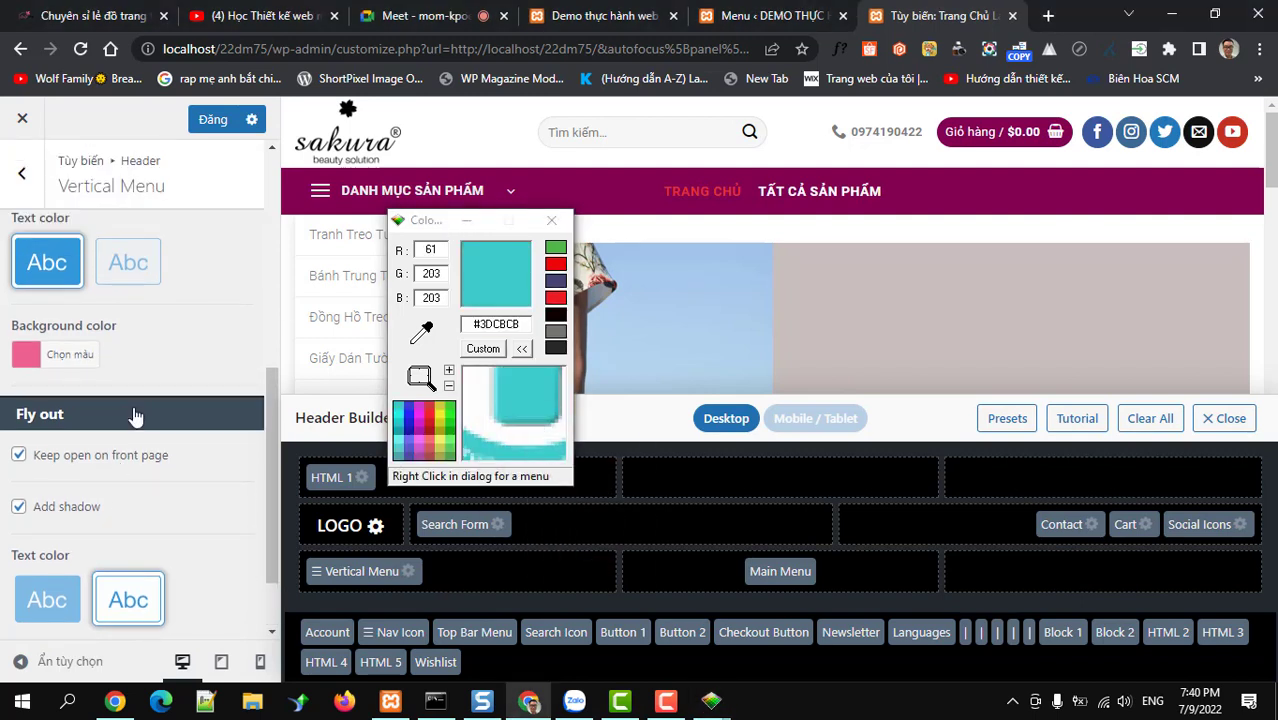
scroll(130, 400, down, 1)
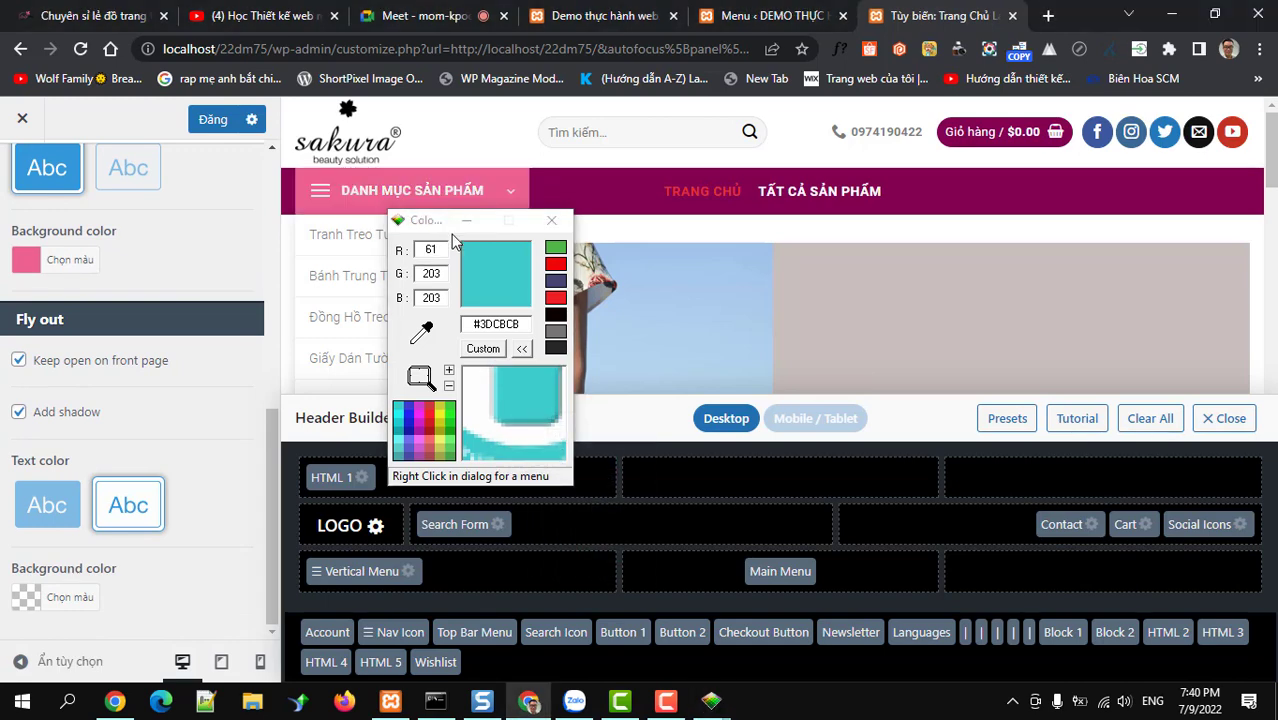
click(465, 222)
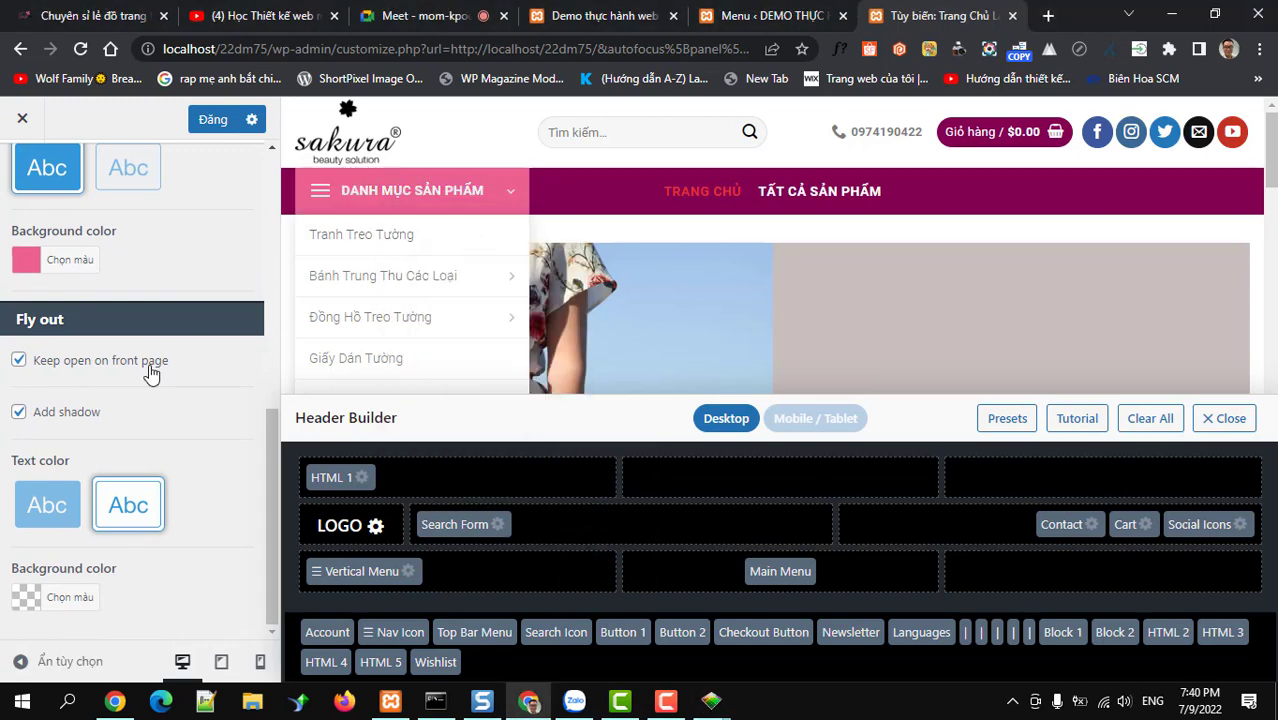
scroll(151, 365, up, 1)
scroll(149, 364, up, 2)
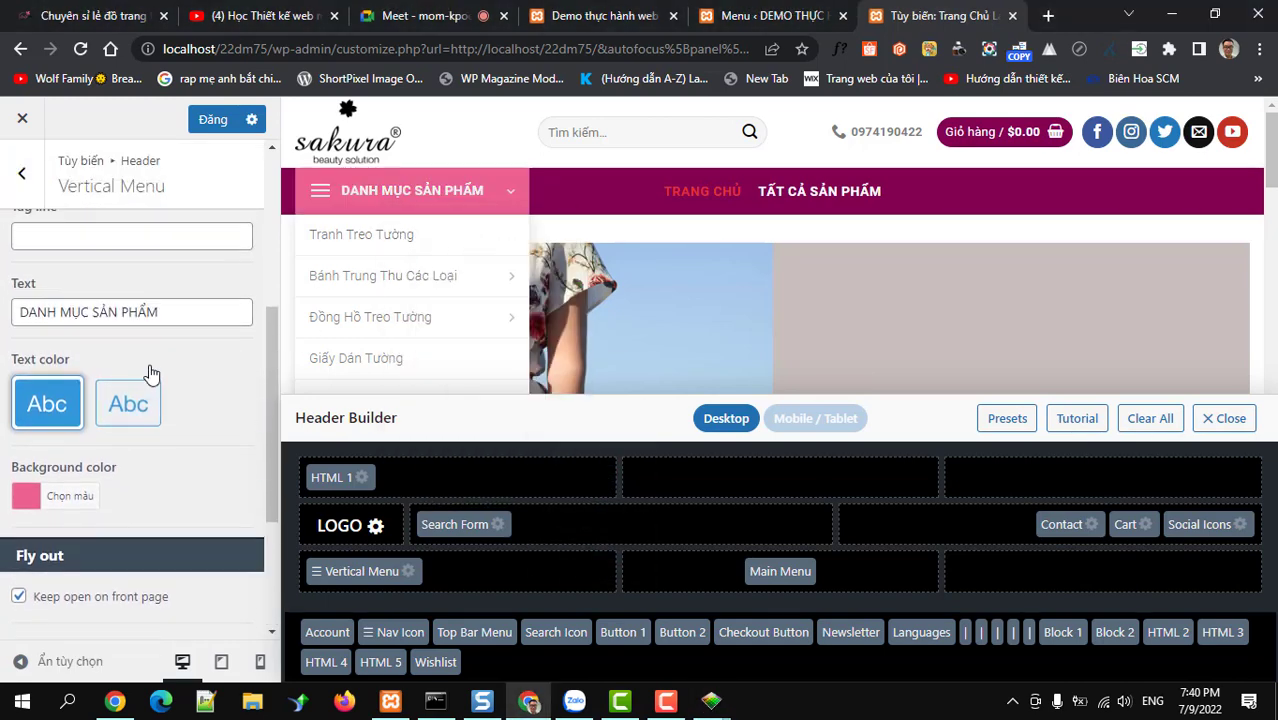
scroll(151, 365, down, 2)
scroll(151, 365, down, 1)
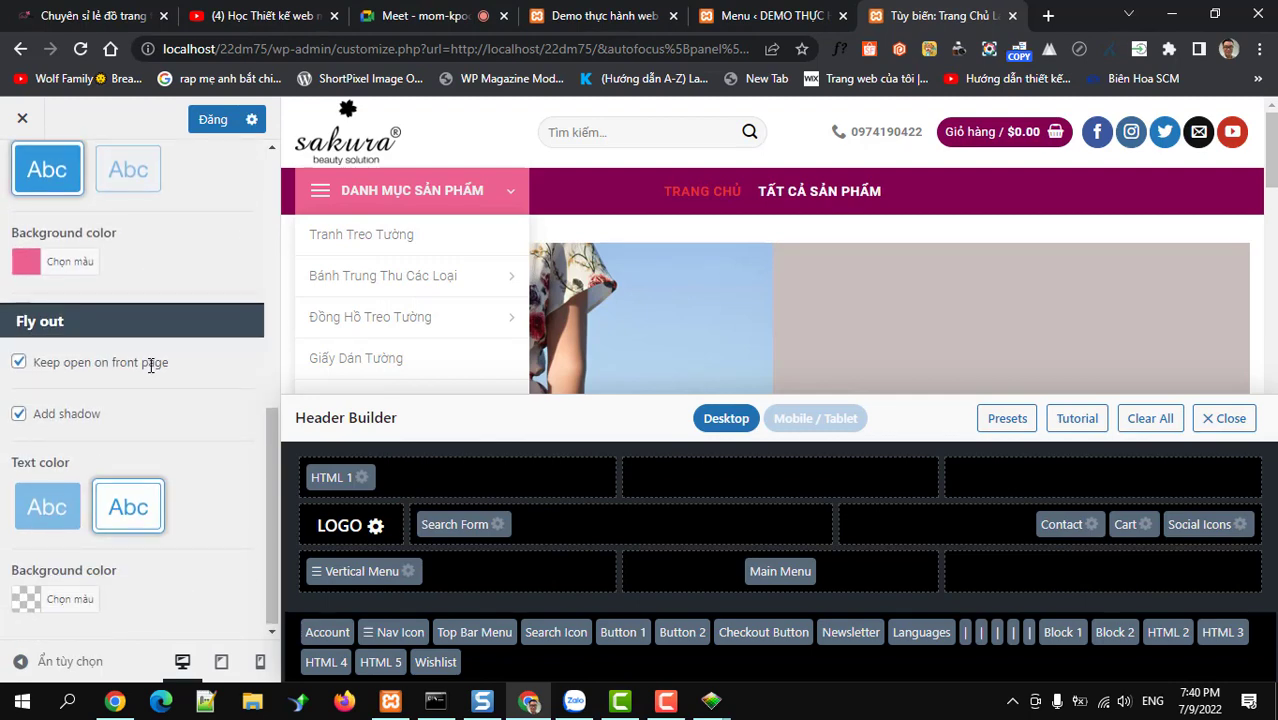
scroll(149, 364, up, 5)
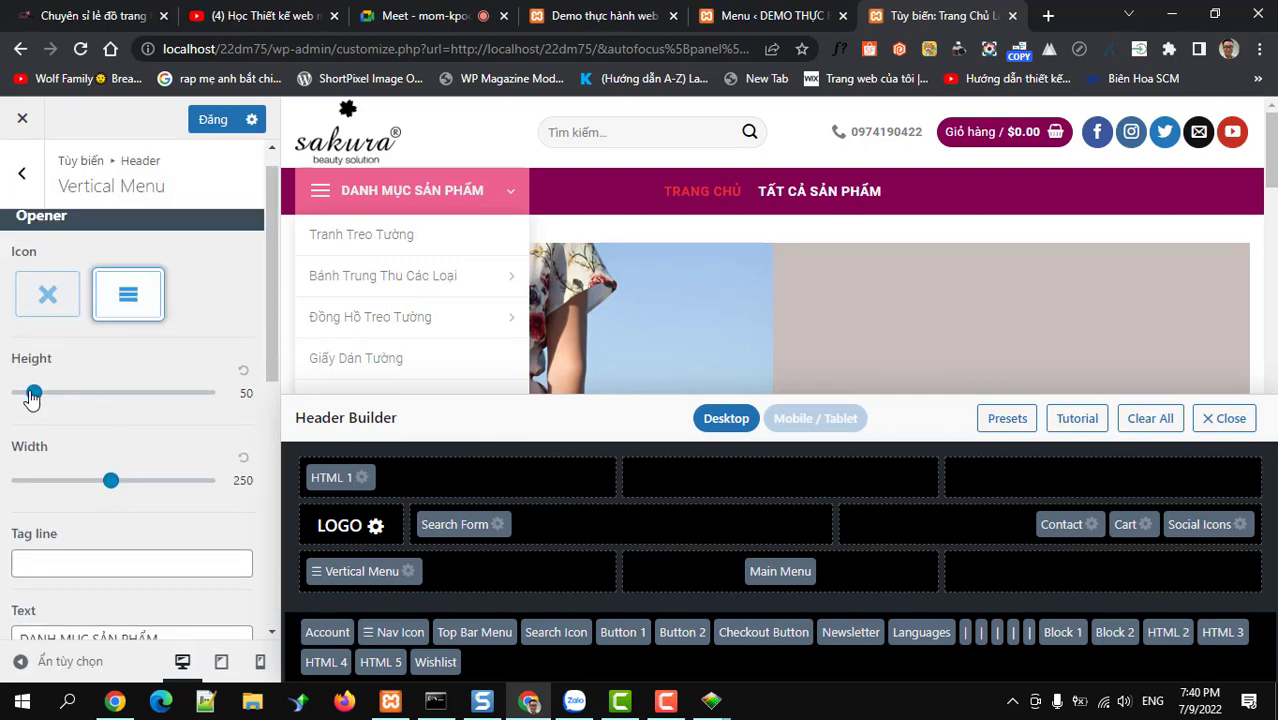
Set the vertical menu opener height to 43 and width to 248, then publish
drag(33, 396, 35, 396)
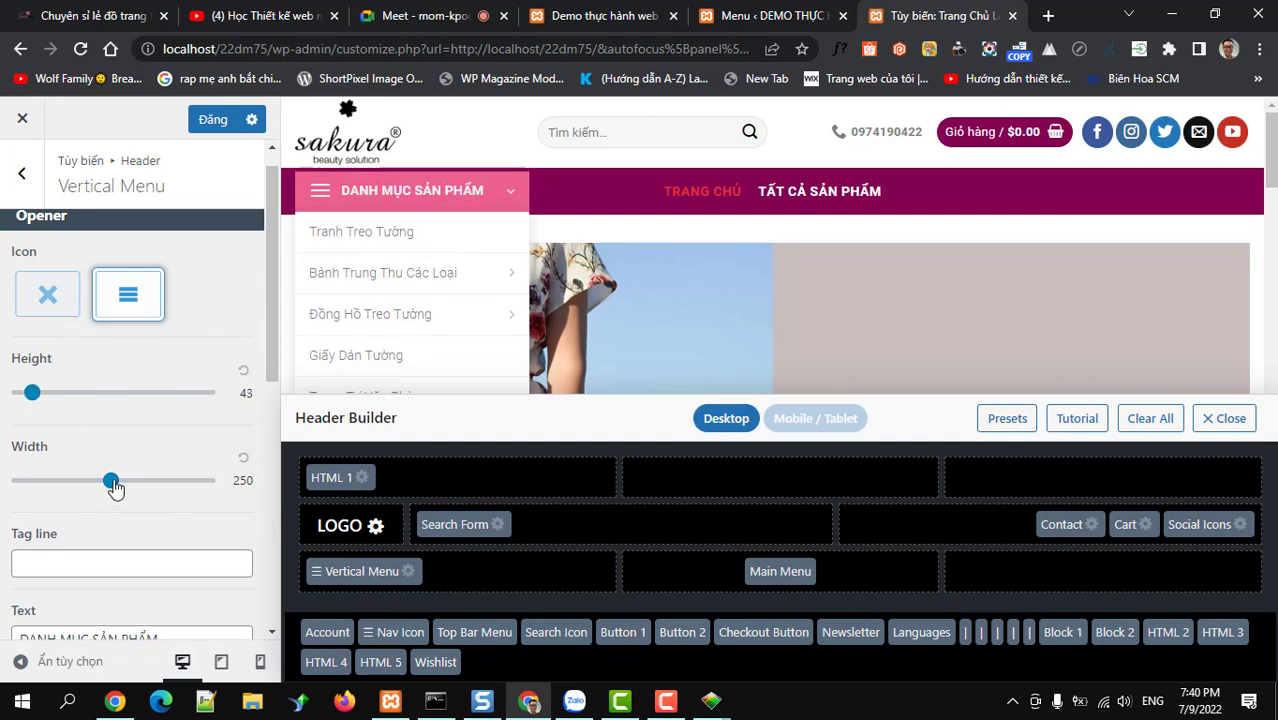
drag(111, 485, 113, 492)
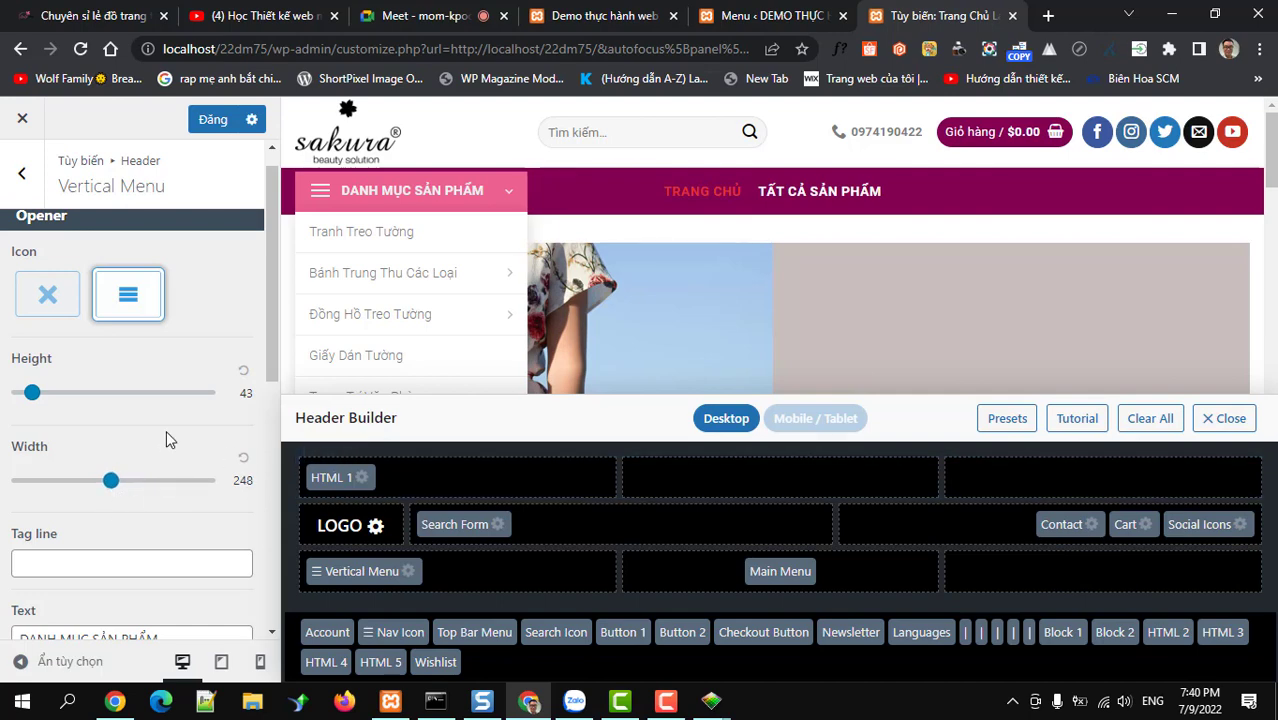
scroll(166, 437, down, 3)
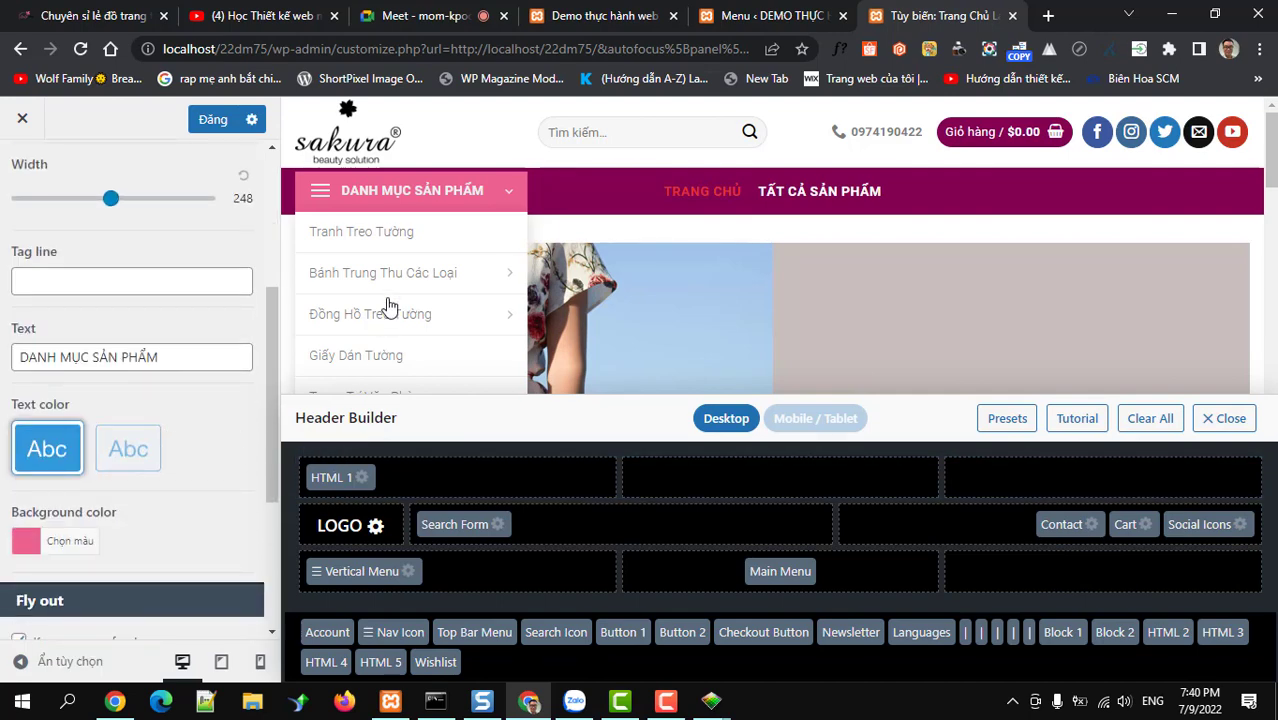
scroll(394, 308, down, 3)
scroll(394, 318, up, 3)
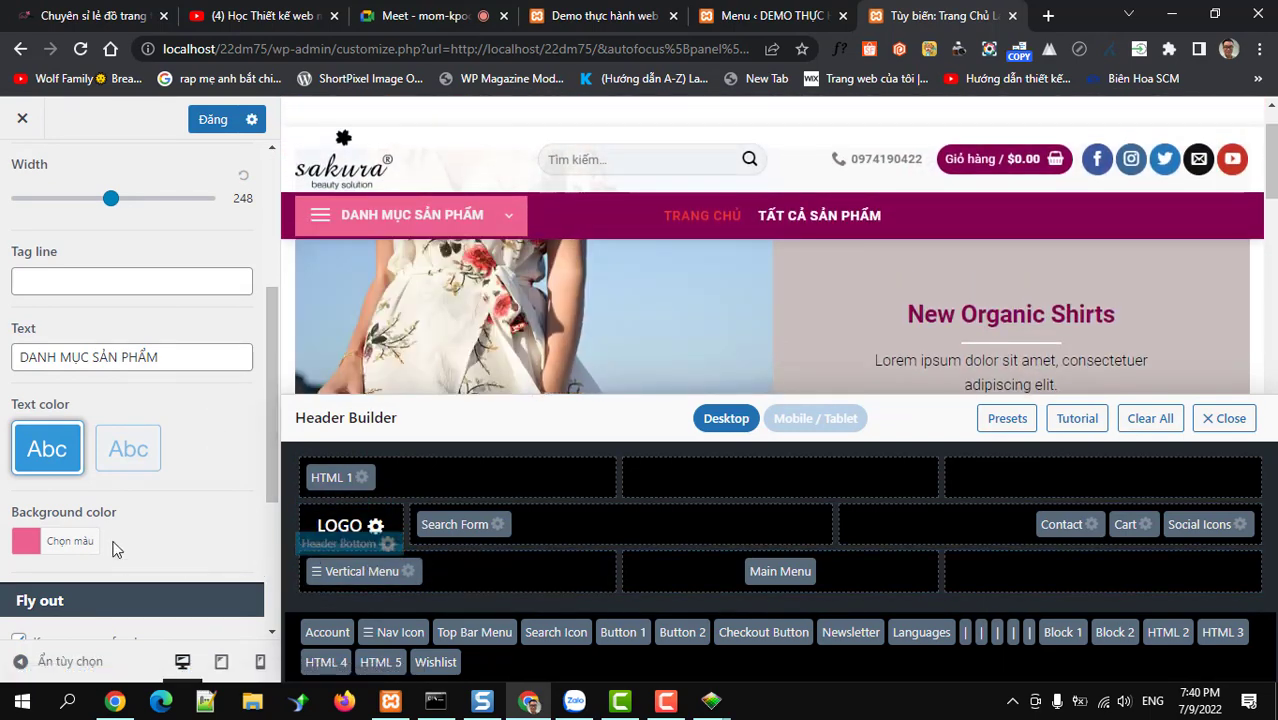
scroll(114, 545, down, 3)
scroll(113, 546, up, 3)
scroll(113, 546, up, 1)
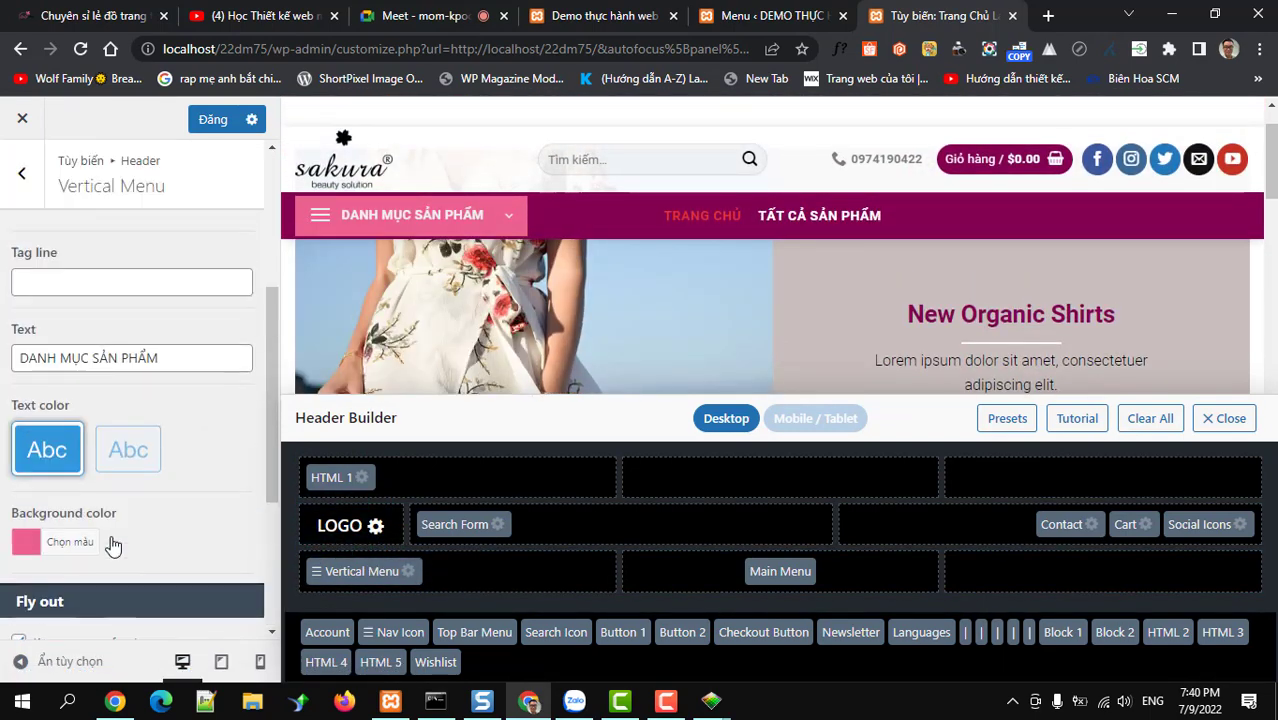
click(210, 122)
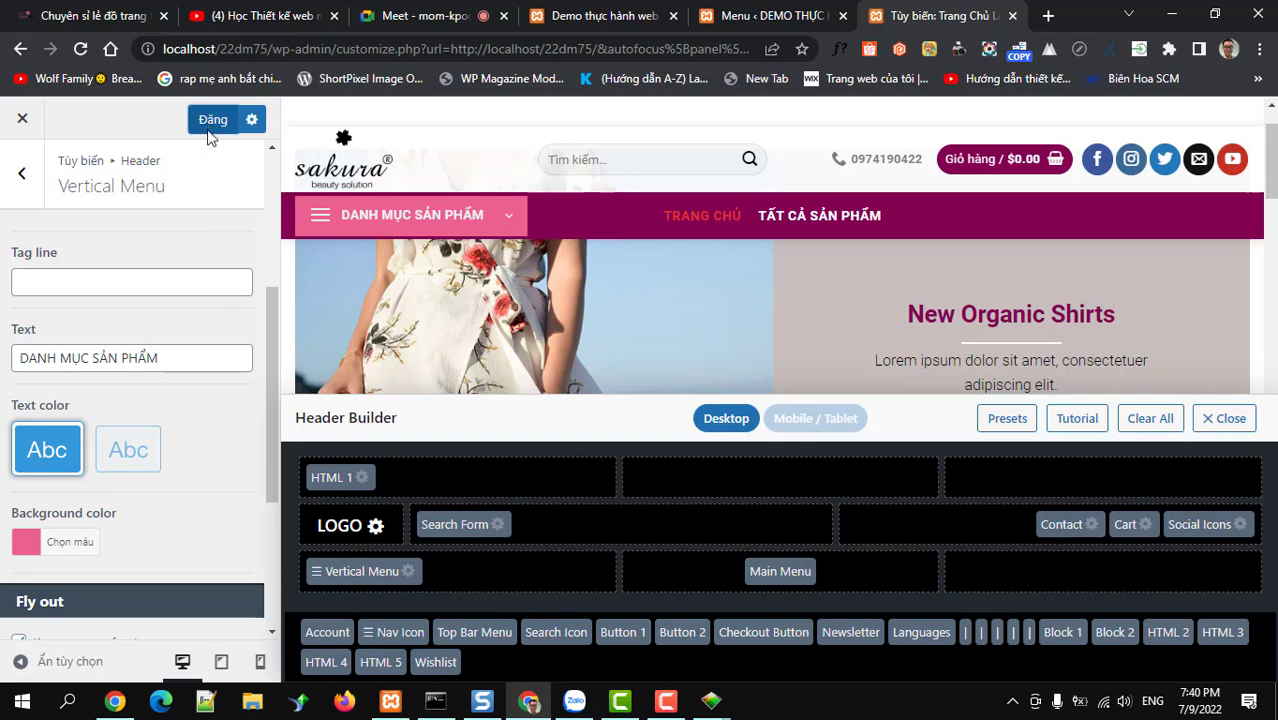
After publishing finishes, open the Header Bottom row settings in the Header Builder
mouse_move(442, 232)
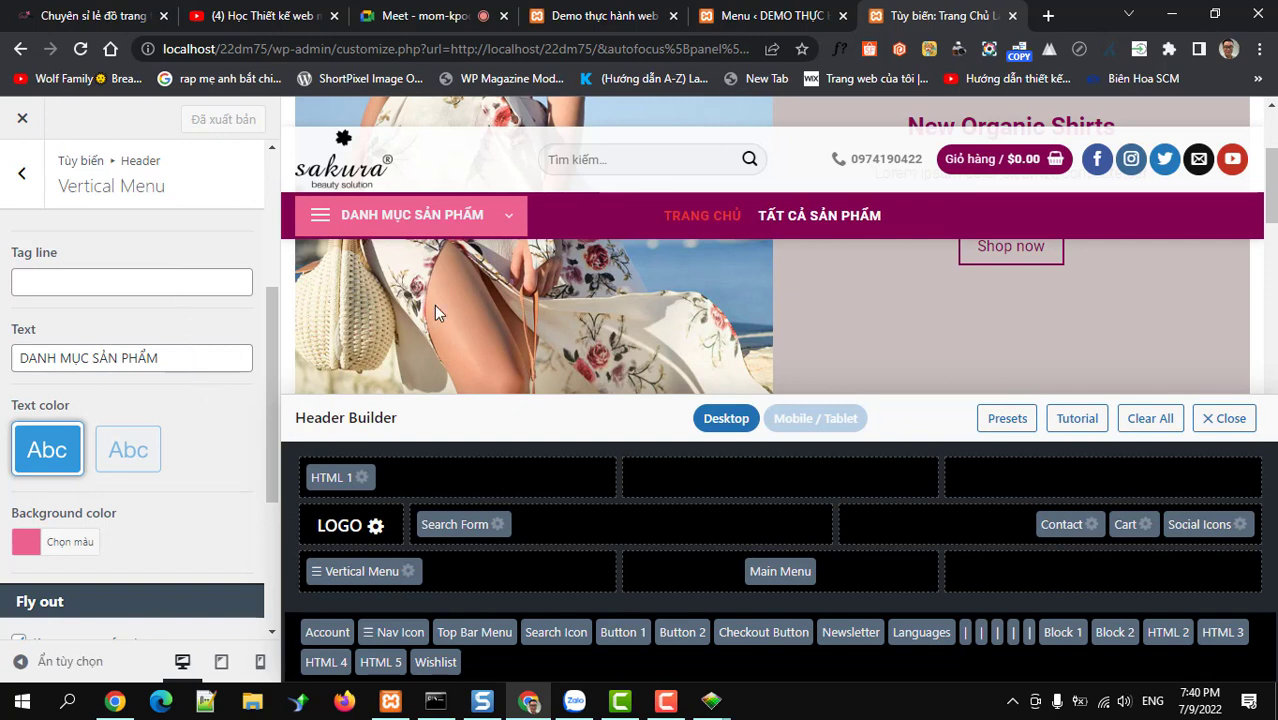
mouse_move(371, 539)
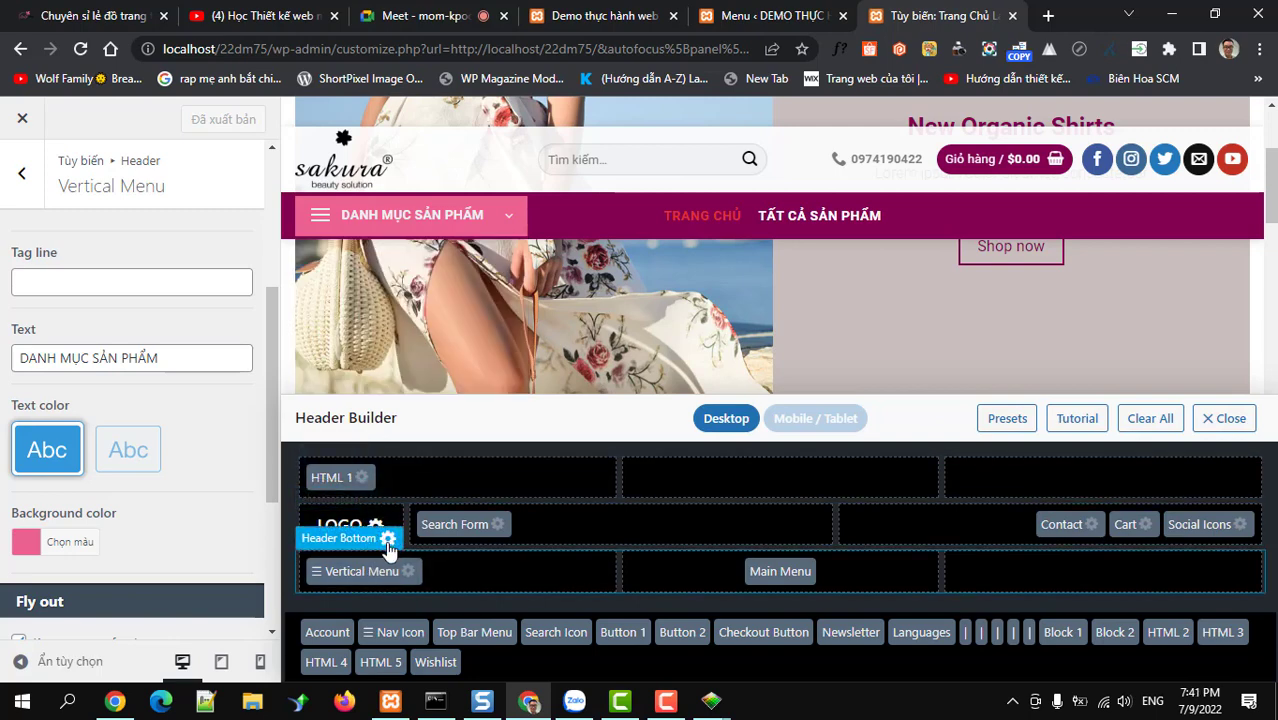
click(387, 540)
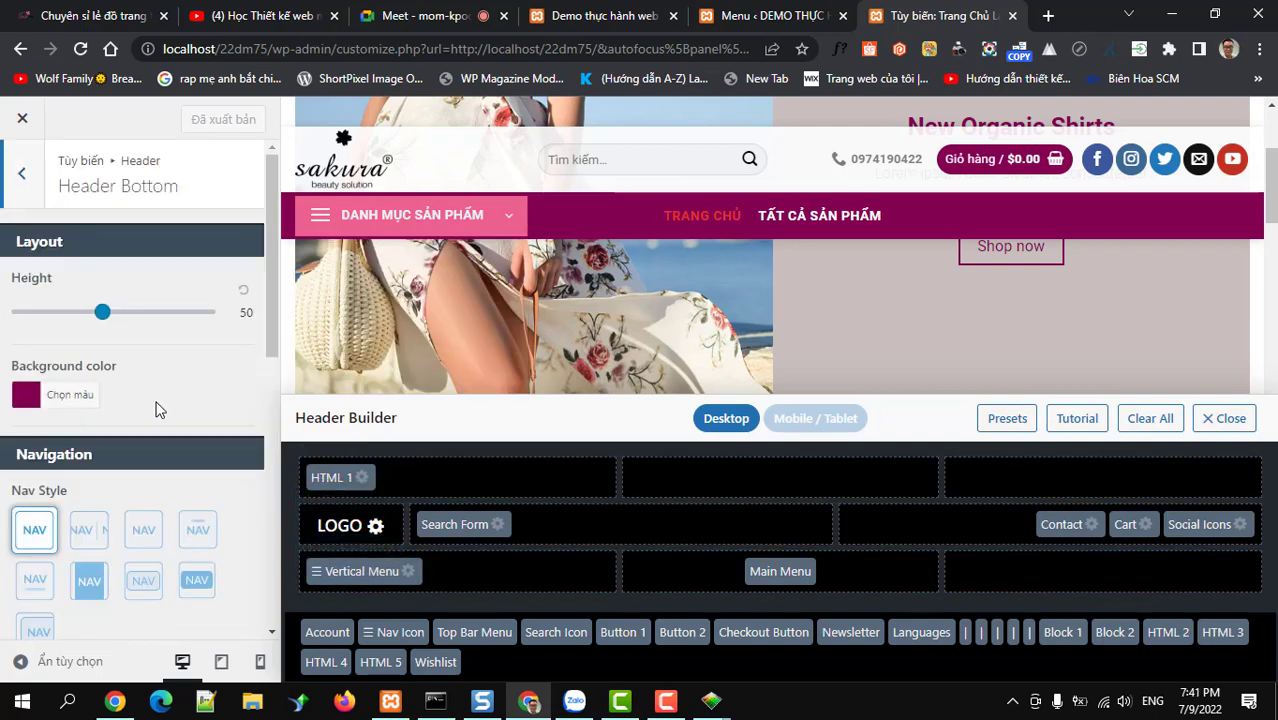
scroll(156, 404, down, 1)
scroll(156, 409, down, 5)
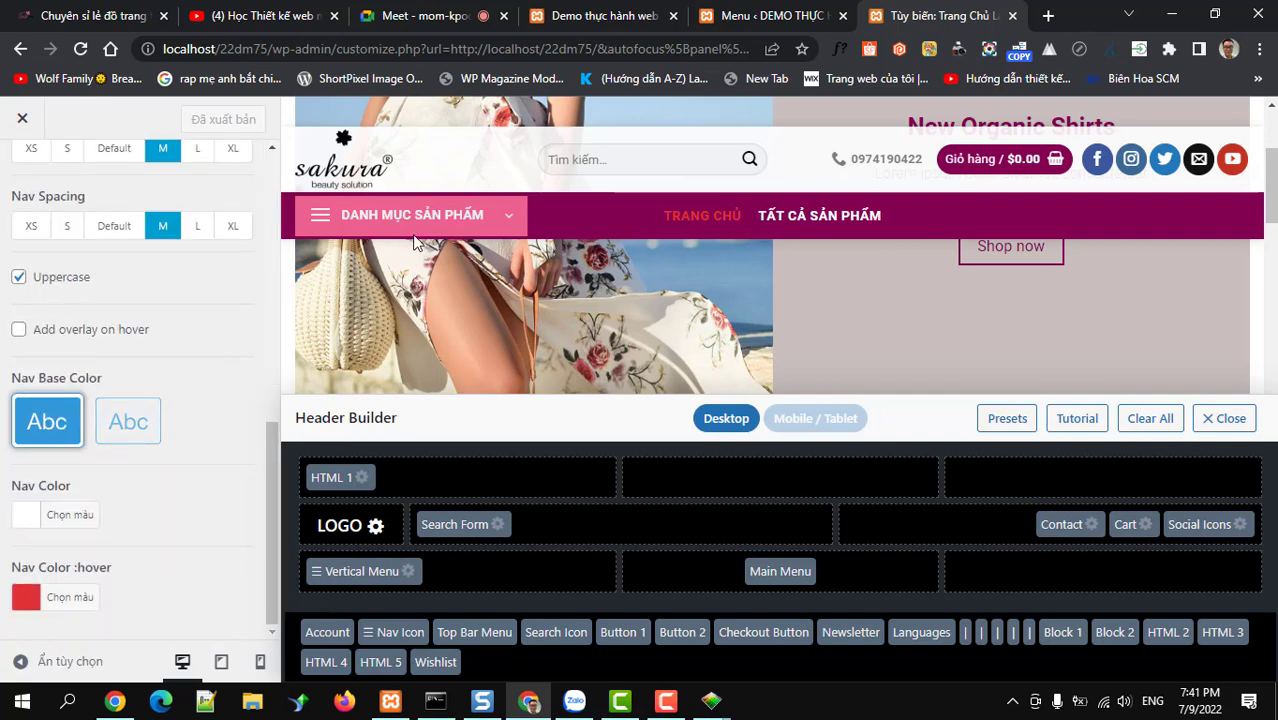
click(410, 571)
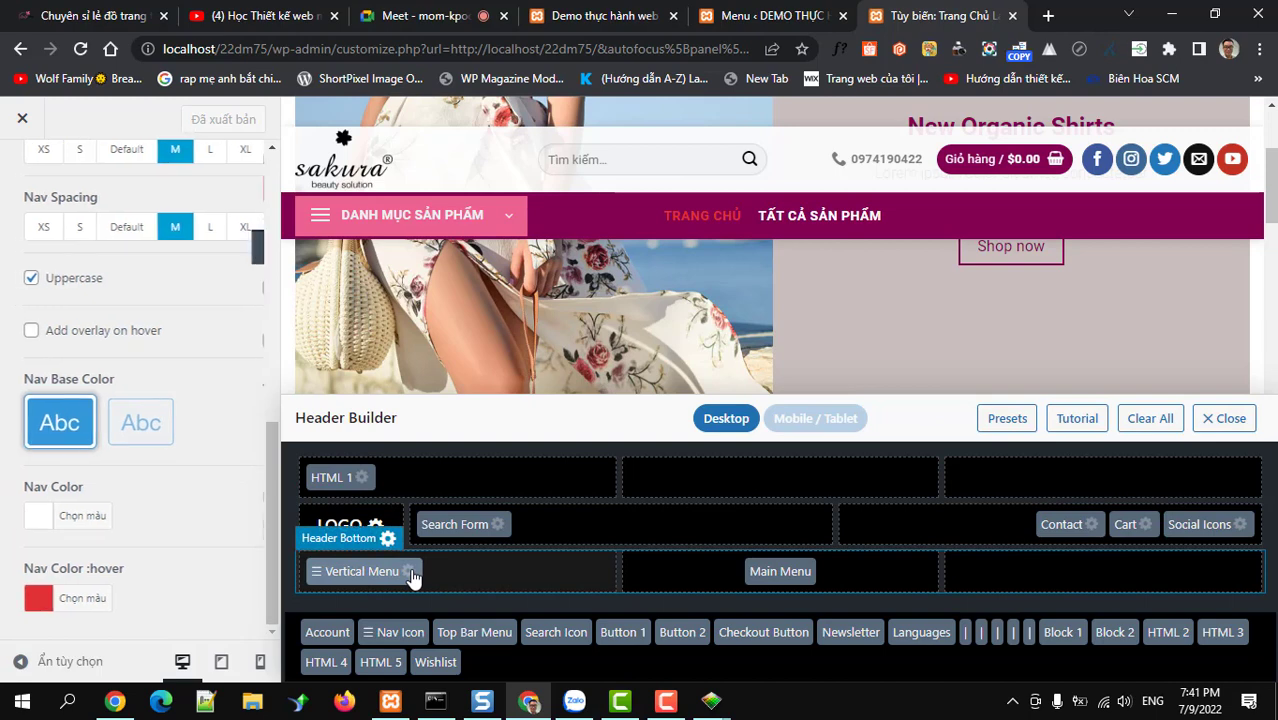
scroll(107, 389, down, 5)
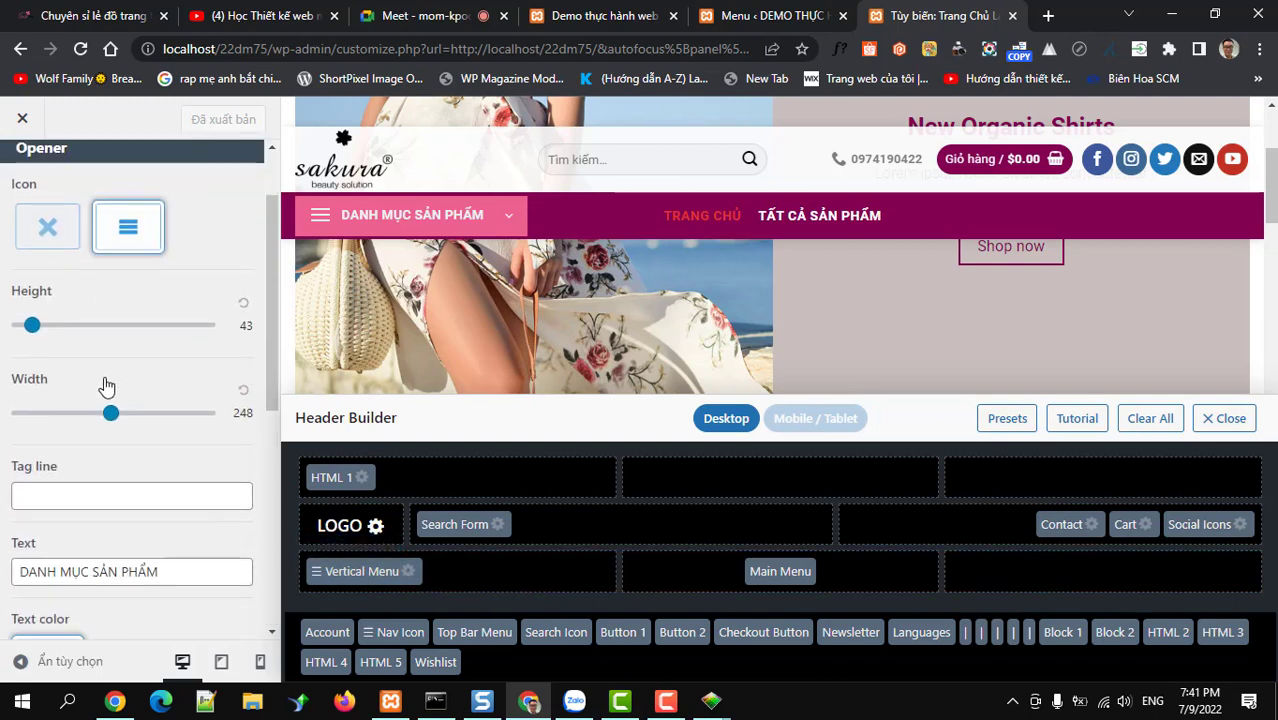
scroll(107, 386, down, 3)
scroll(106, 380, up, 6)
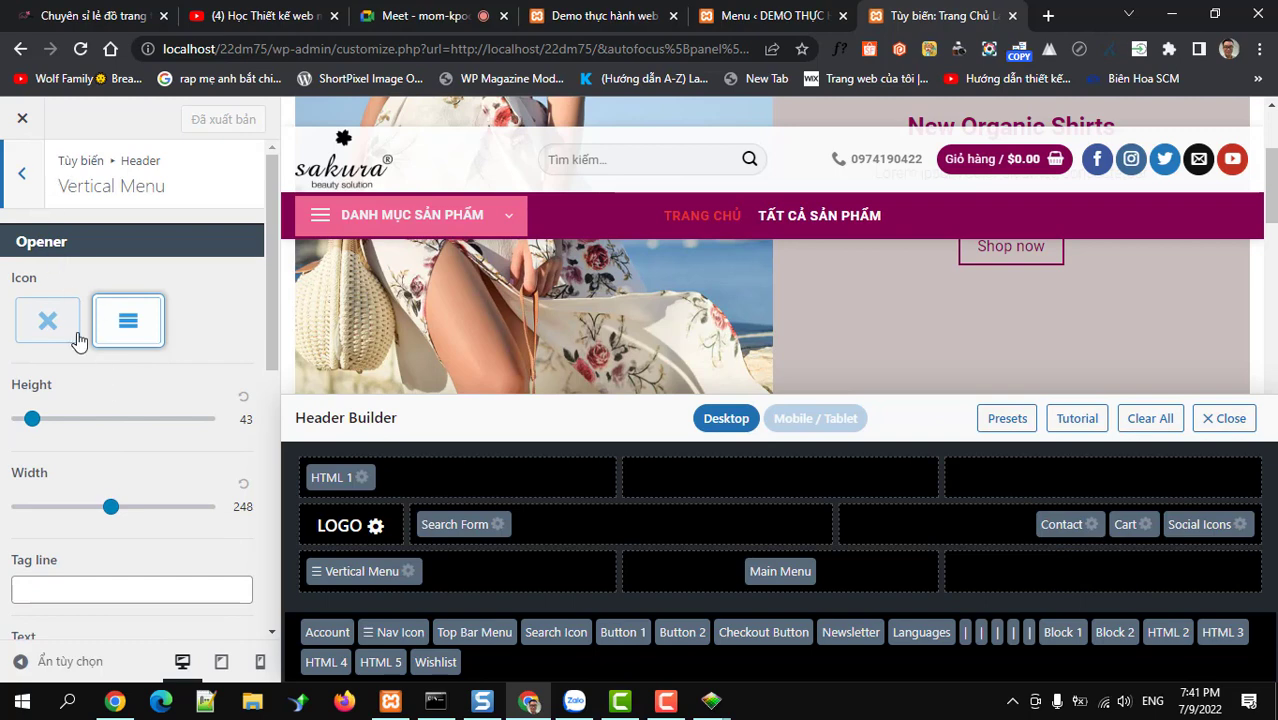
scroll(77, 337, down, 2)
scroll(76, 337, up, 2)
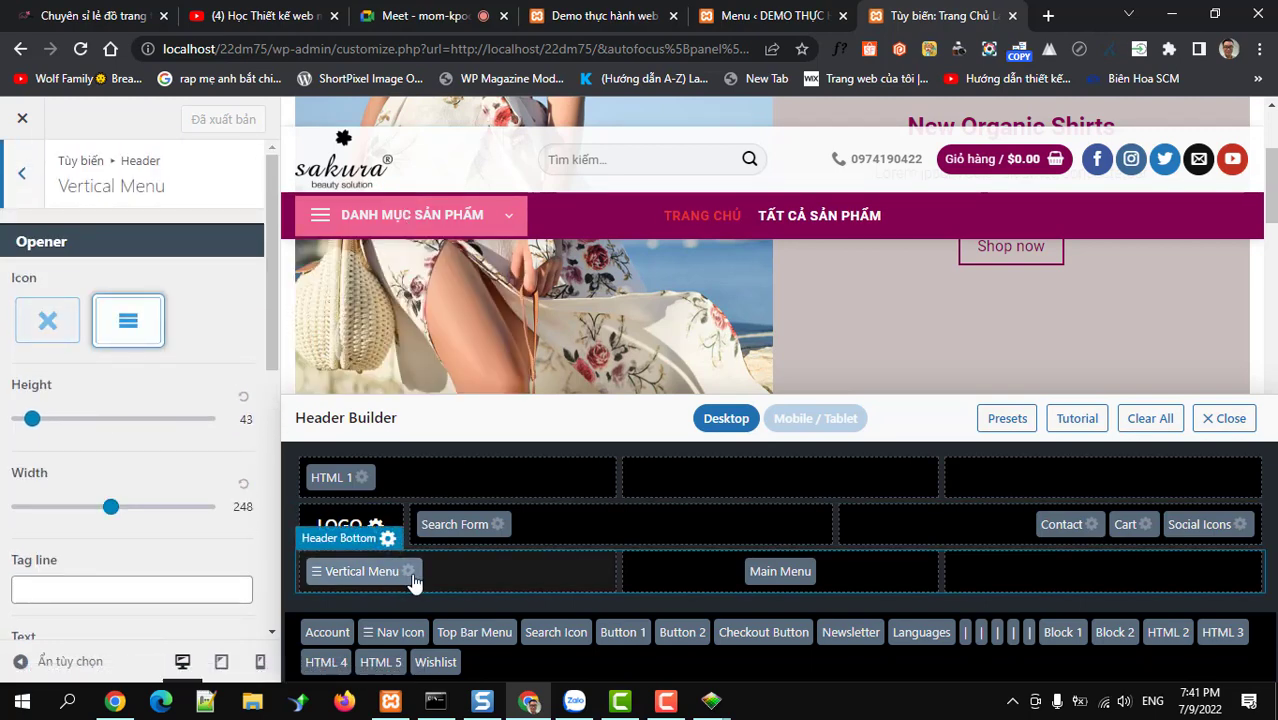
scroll(123, 445, down, 6)
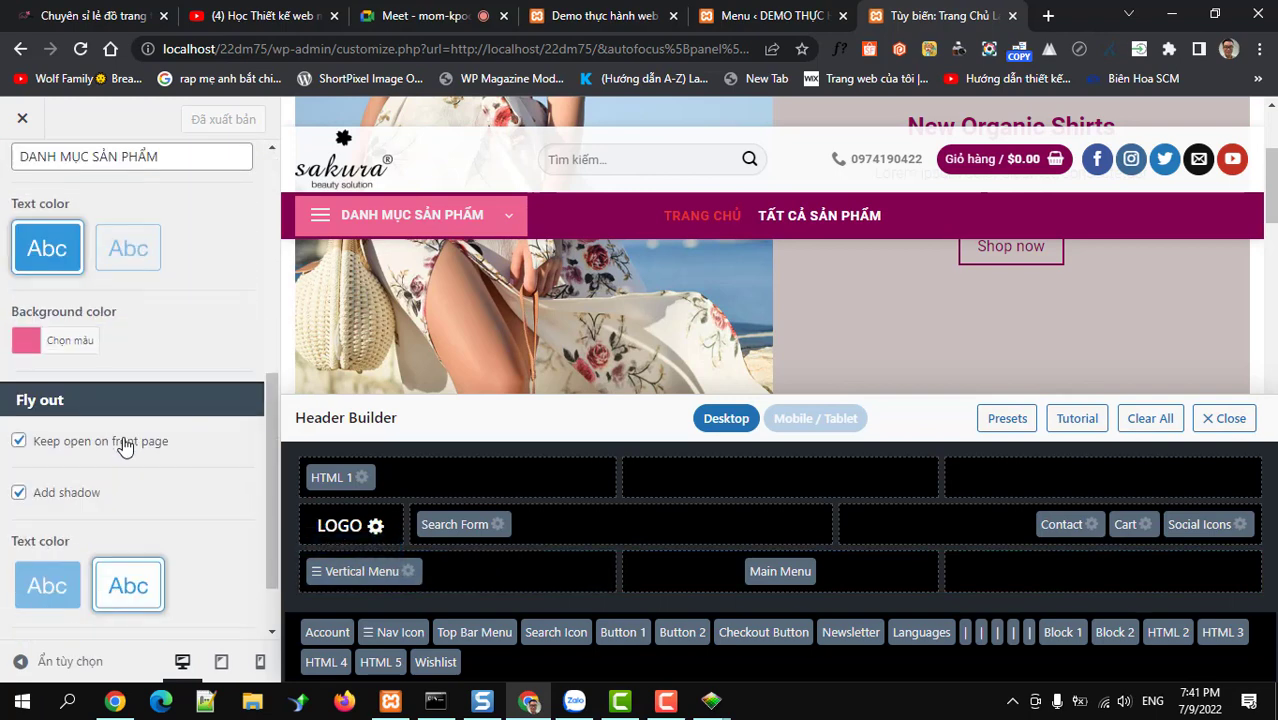
scroll(123, 440, up, 2)
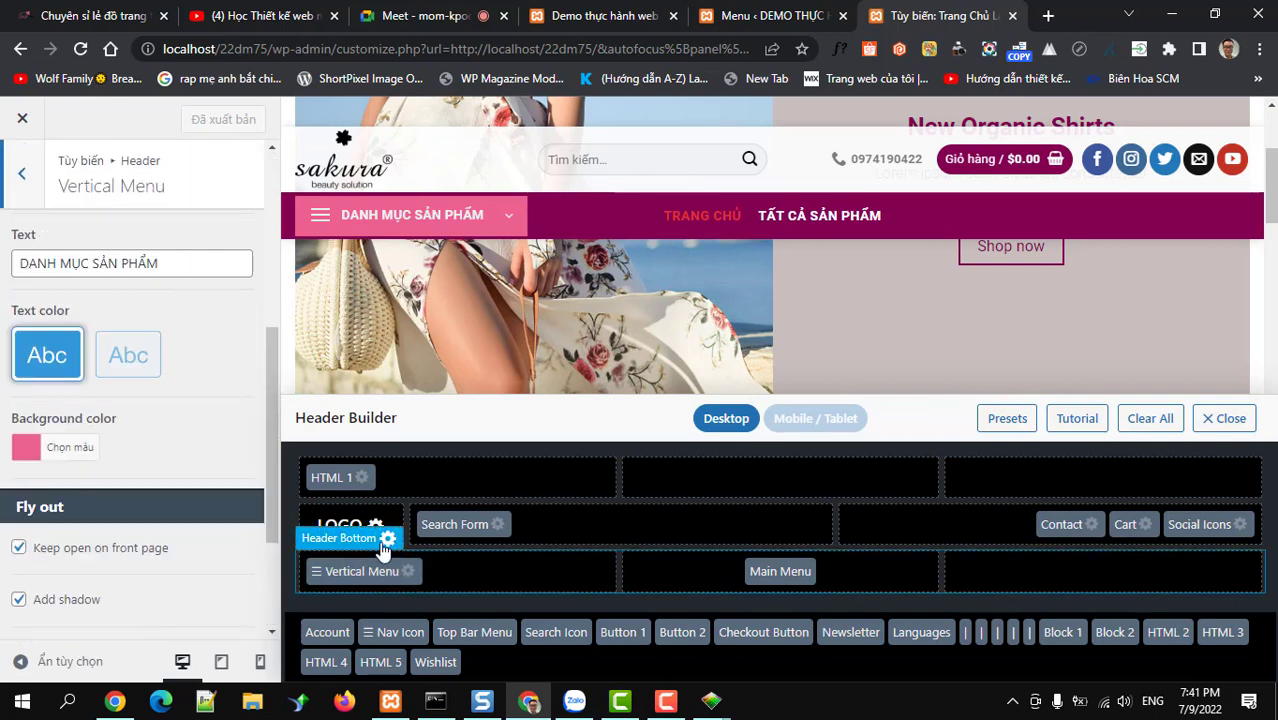
click(386, 543)
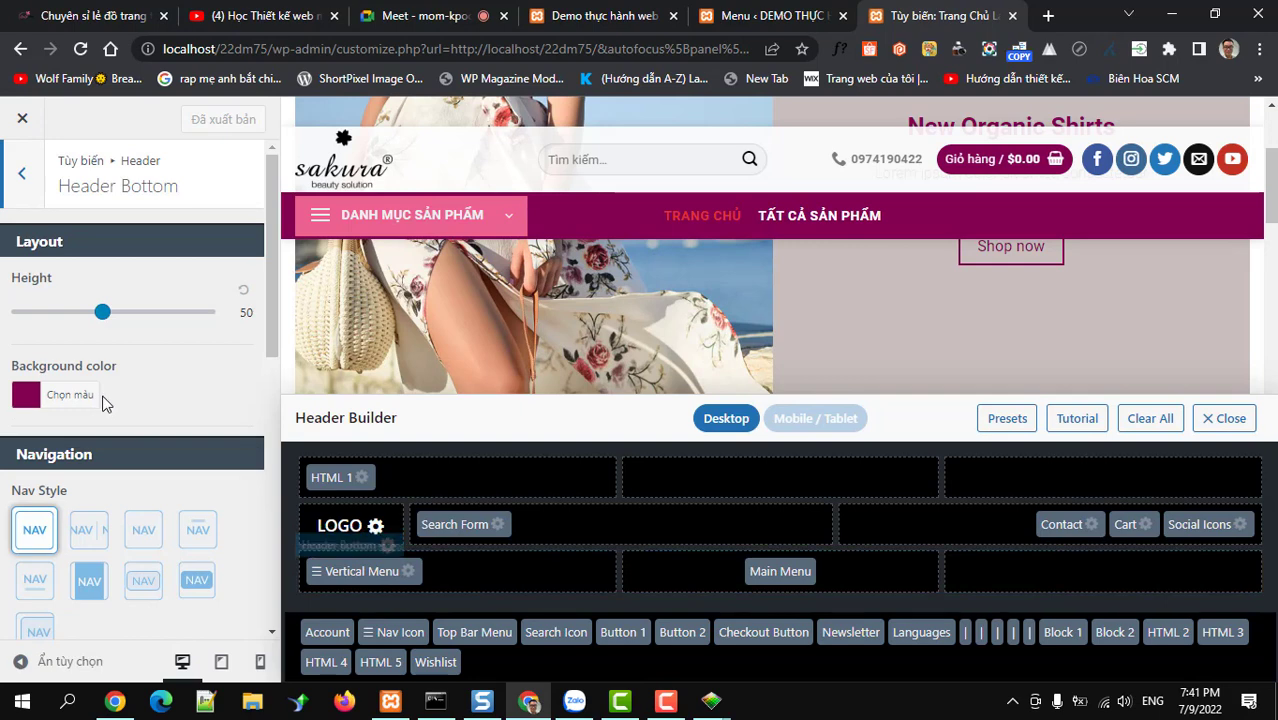
scroll(103, 402, down, 6)
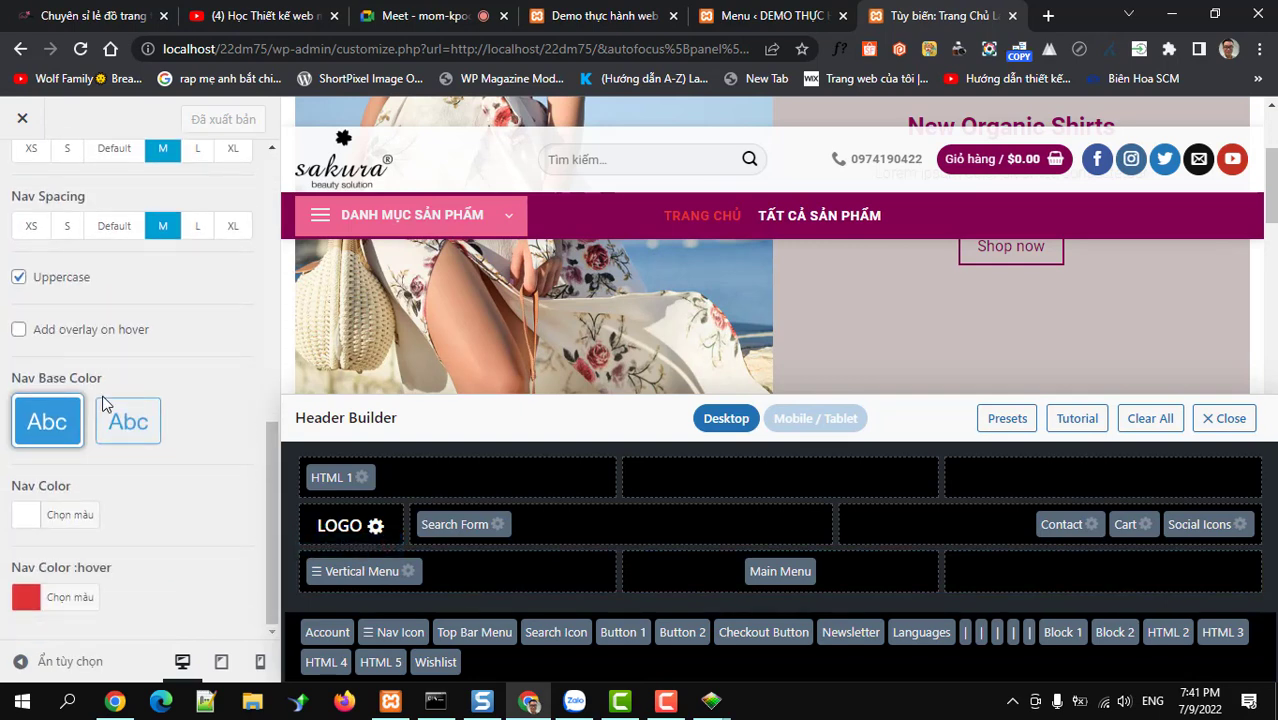
scroll(137, 355, up, 6)
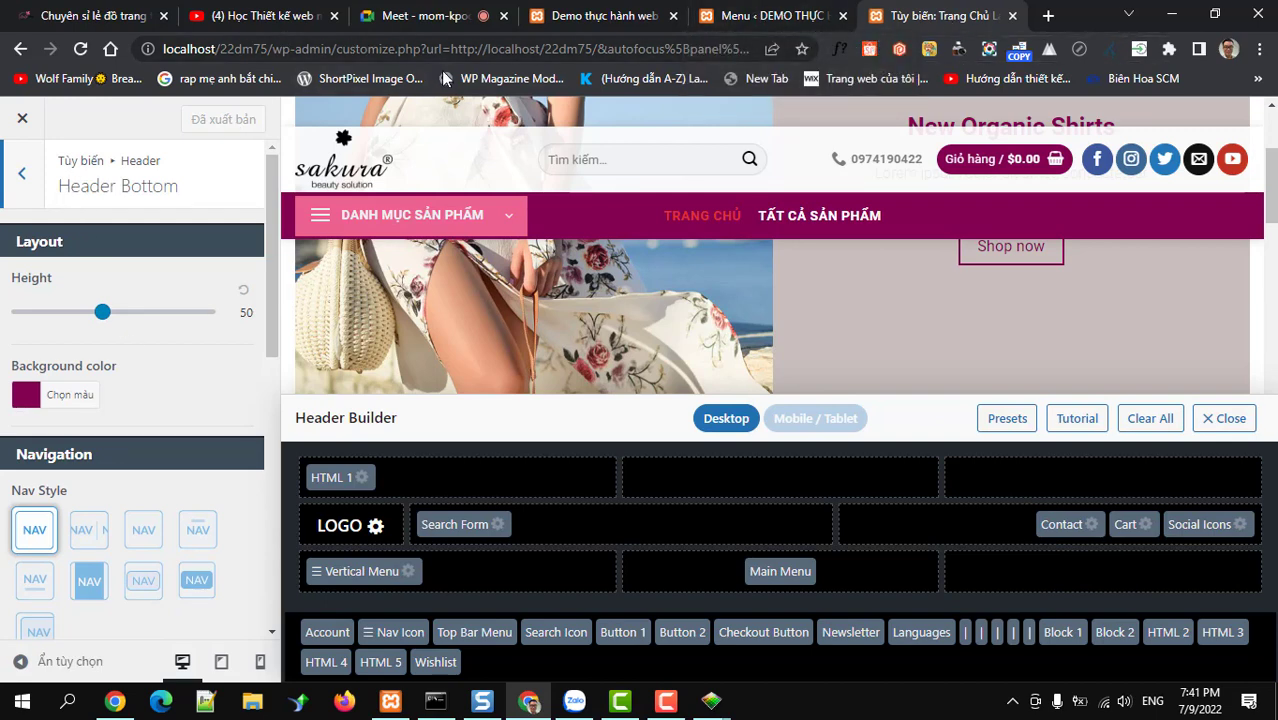
drag(269, 48, 107, 52)
key(ctrl+c)
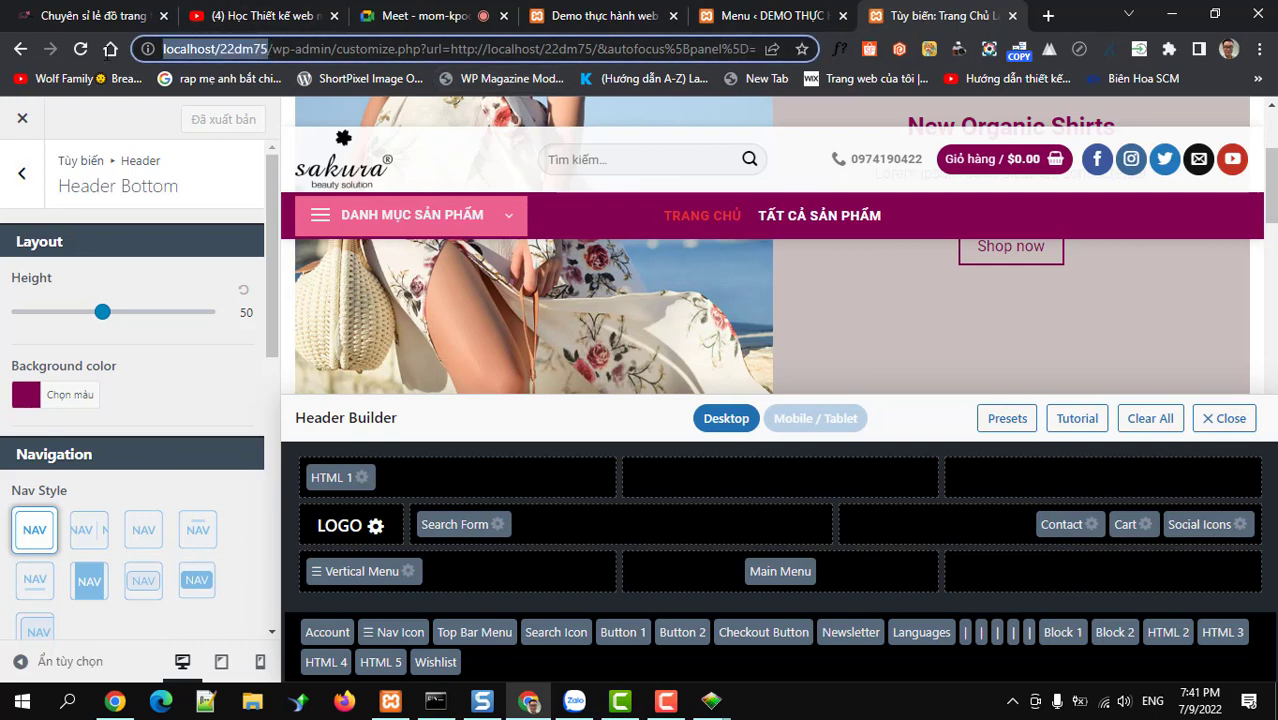
Load the site front page in a new tab to check the pink DANH MỤC SẢN PHẨM menu
click(1048, 16)
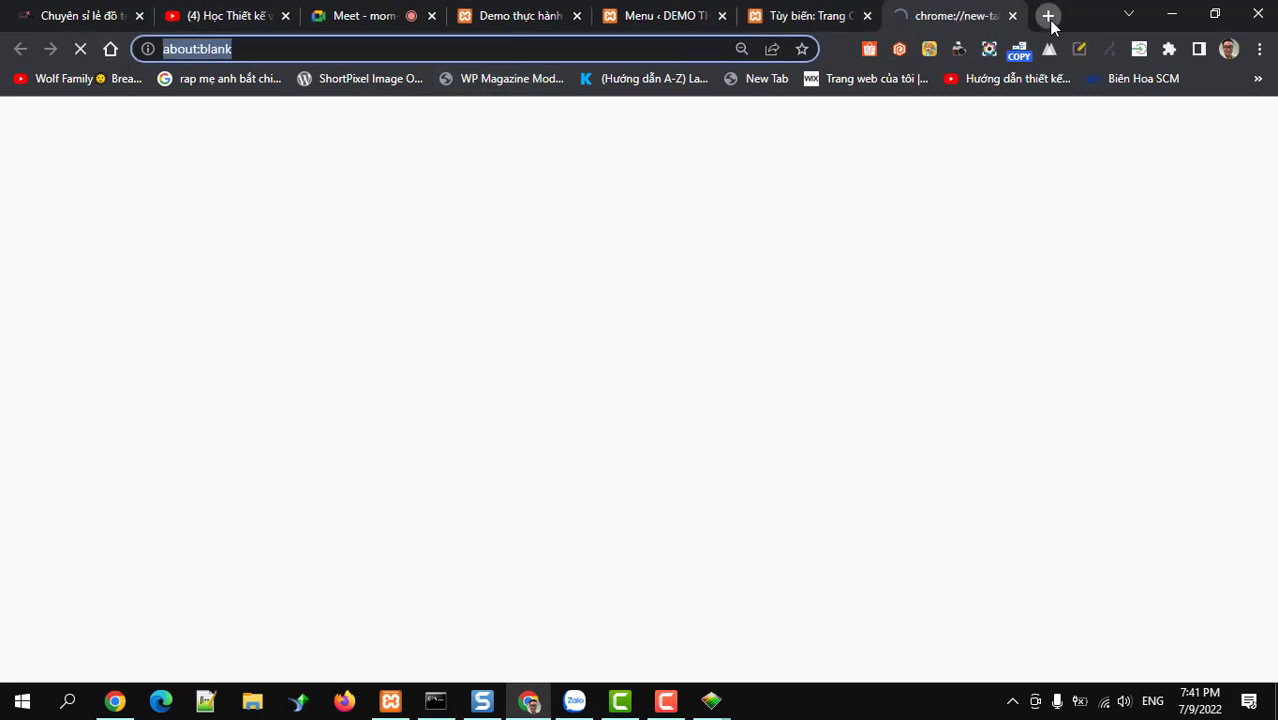
key(ctrl+v)
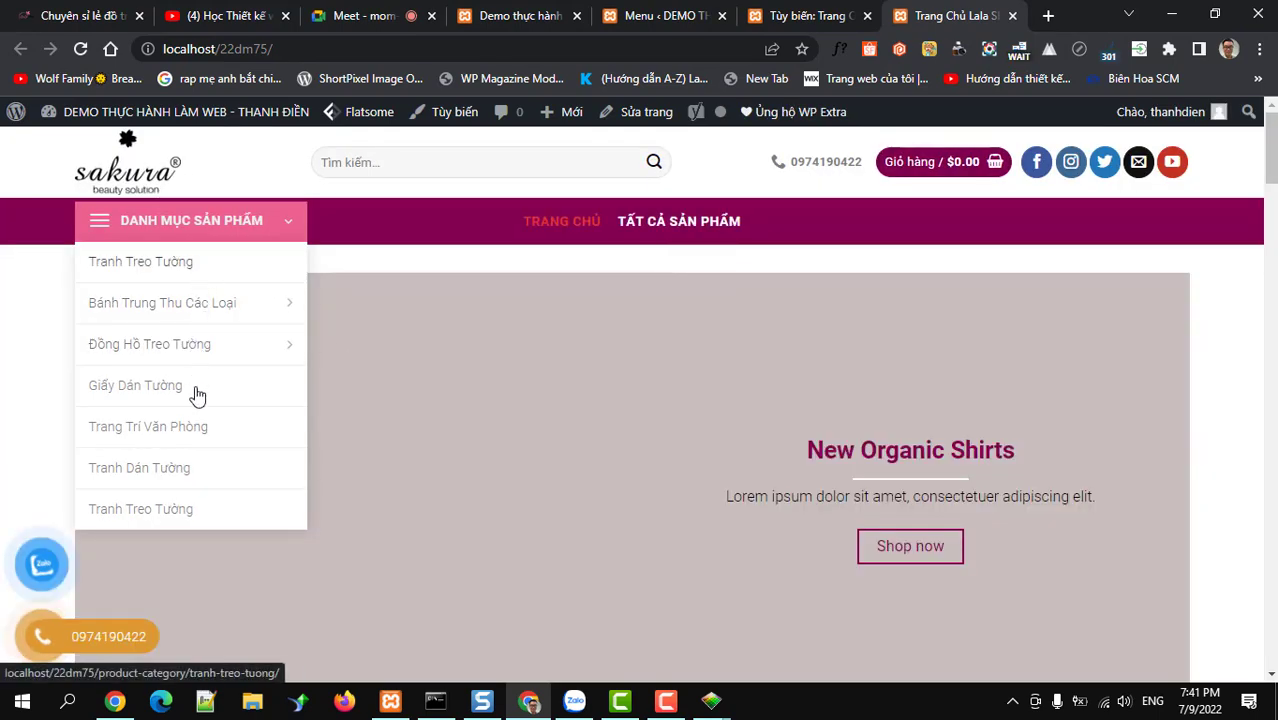
scroll(197, 396, down, 1)
mouse_move(225, 221)
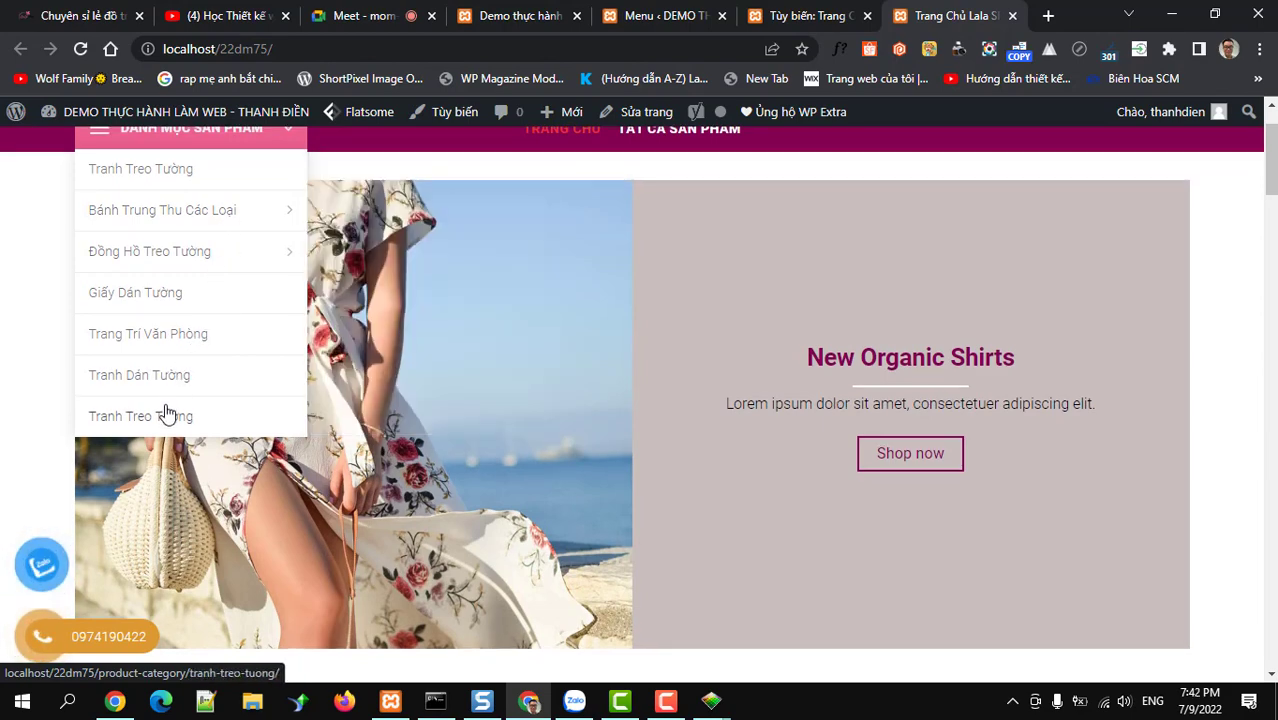
scroll(166, 414, up, 1)
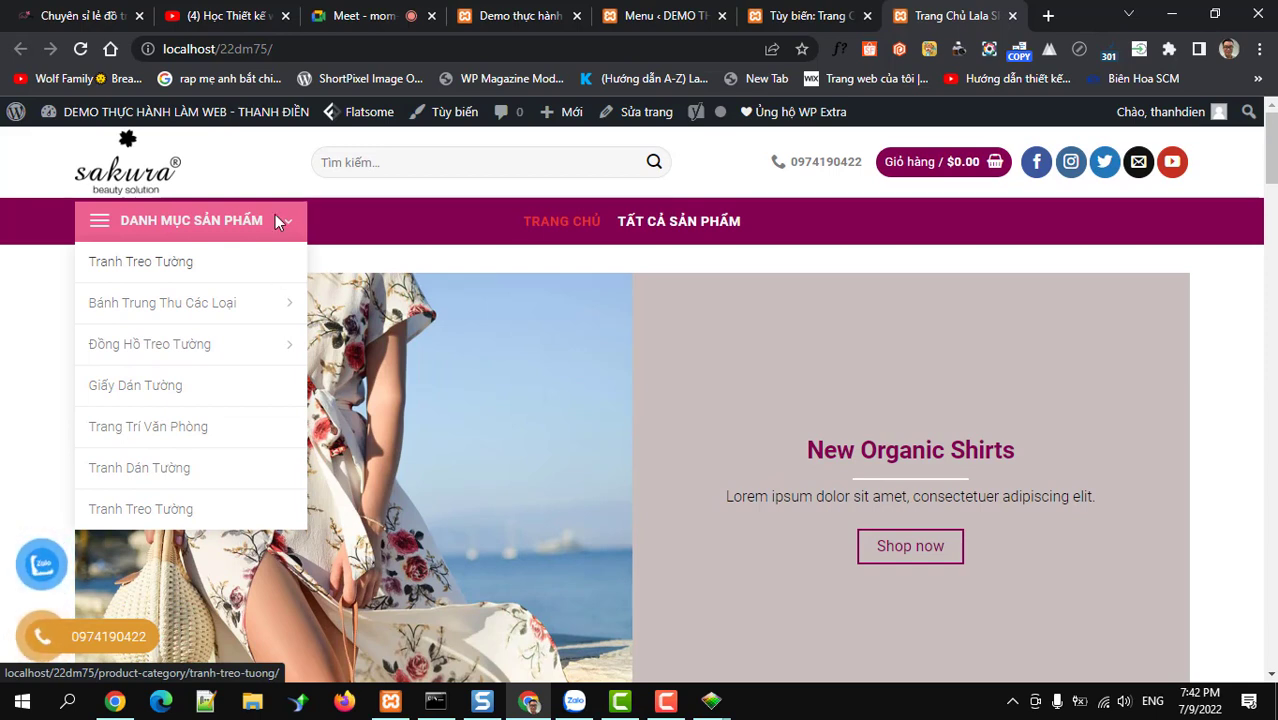
Compare against the Lala Shop reference site, then return to the localhost Sakura storefront
click(66, 14)
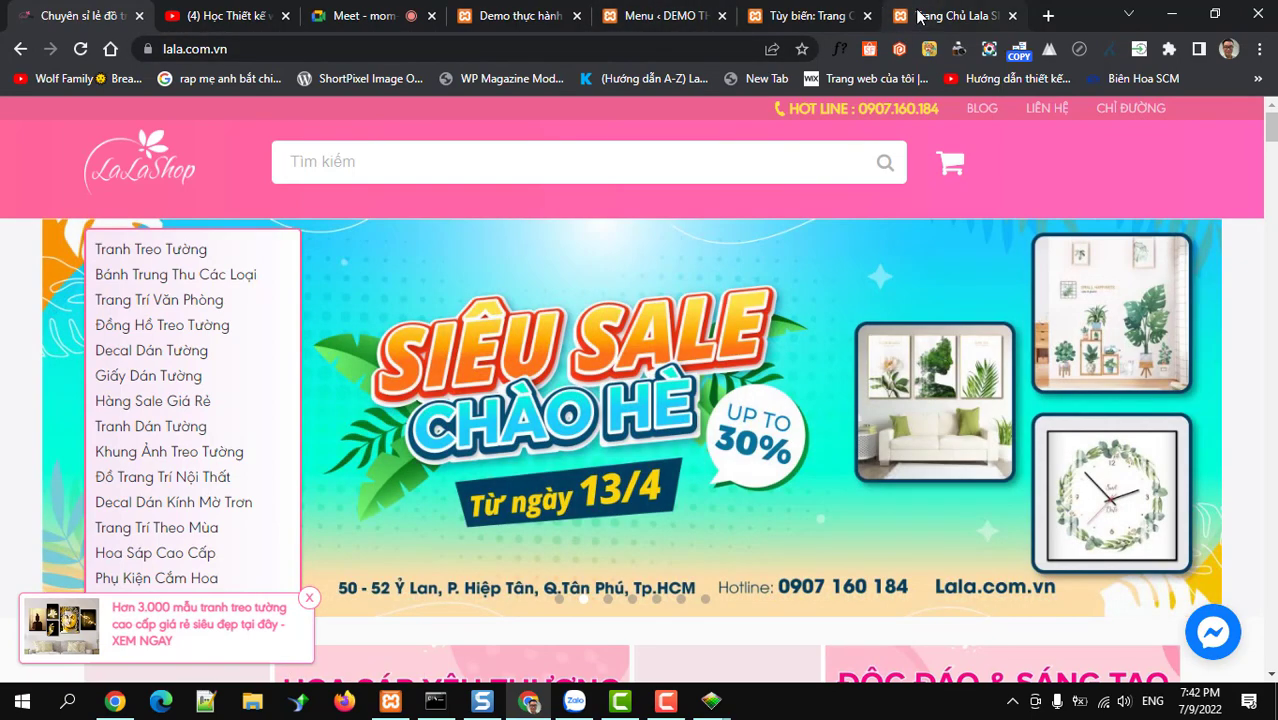
click(918, 15)
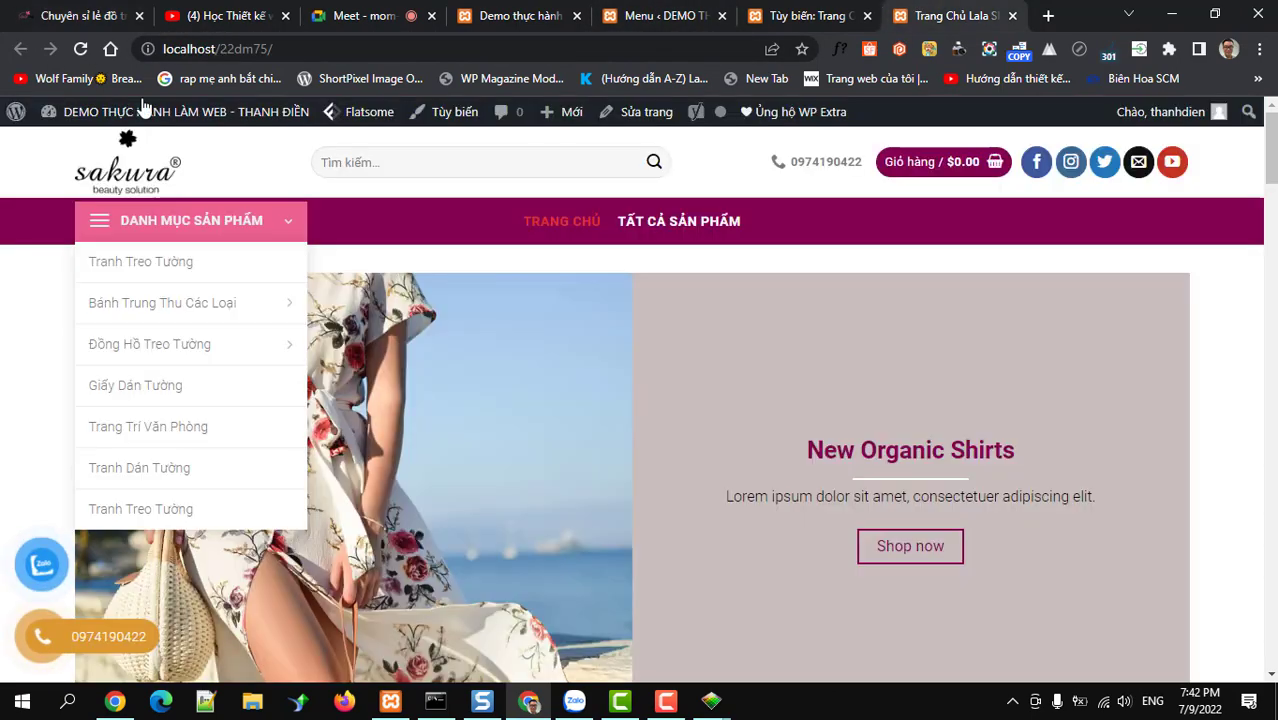
mouse_move(114, 122)
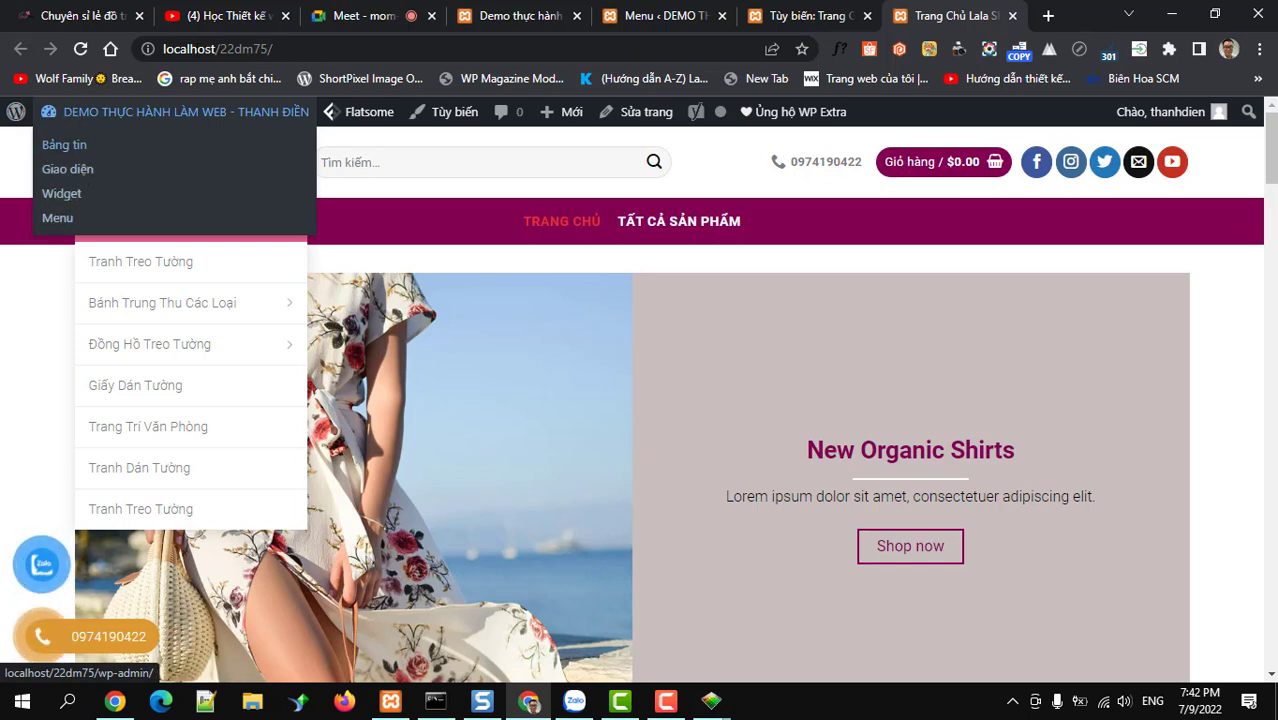
Review the DANH MỤC SẢN PHẨM menu structure and all available pages, then switch to lala.com.vn
click(630, 18)
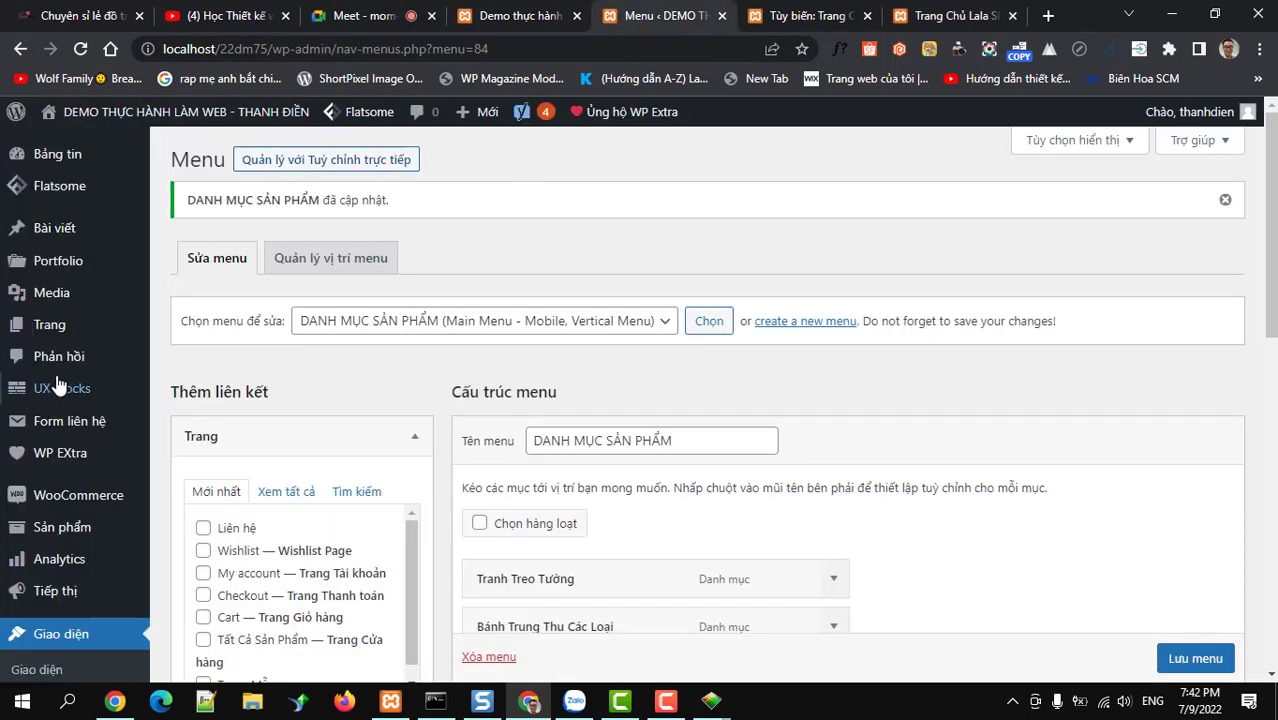
scroll(415, 406, down, 3)
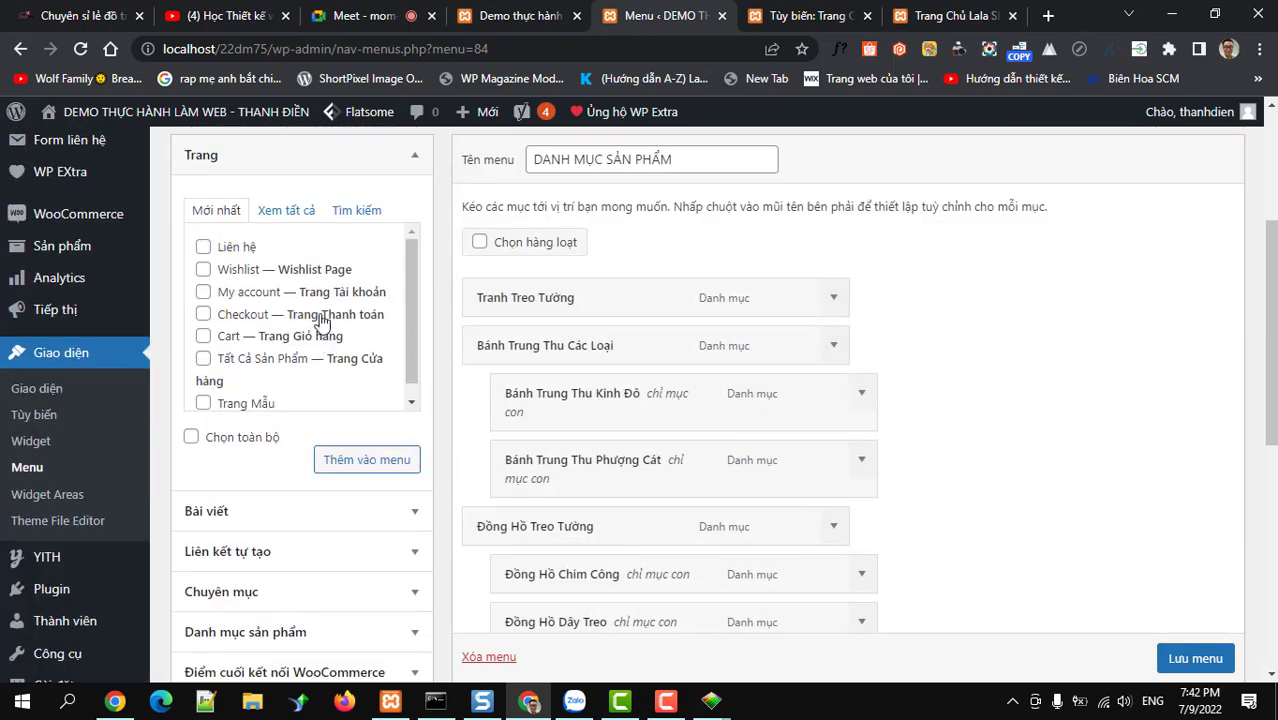
click(286, 210)
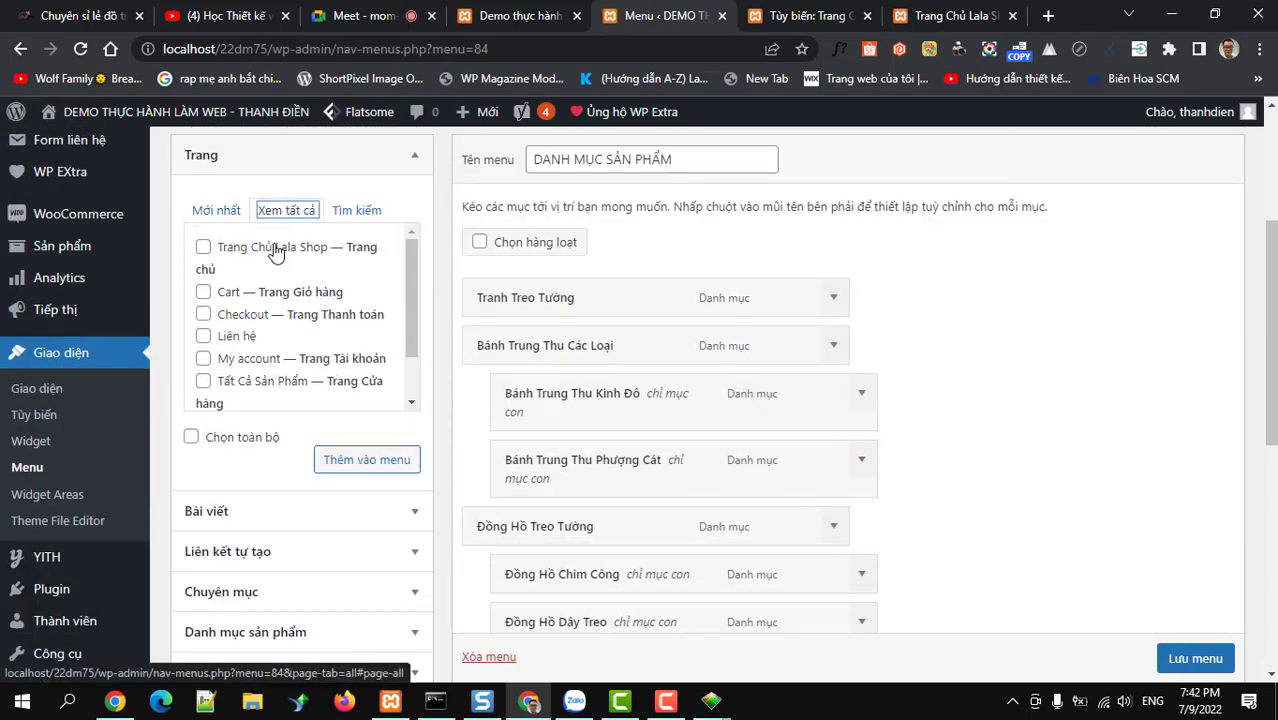
scroll(284, 278, down, 1)
scroll(284, 278, down, 1)
scroll(284, 279, up, 2)
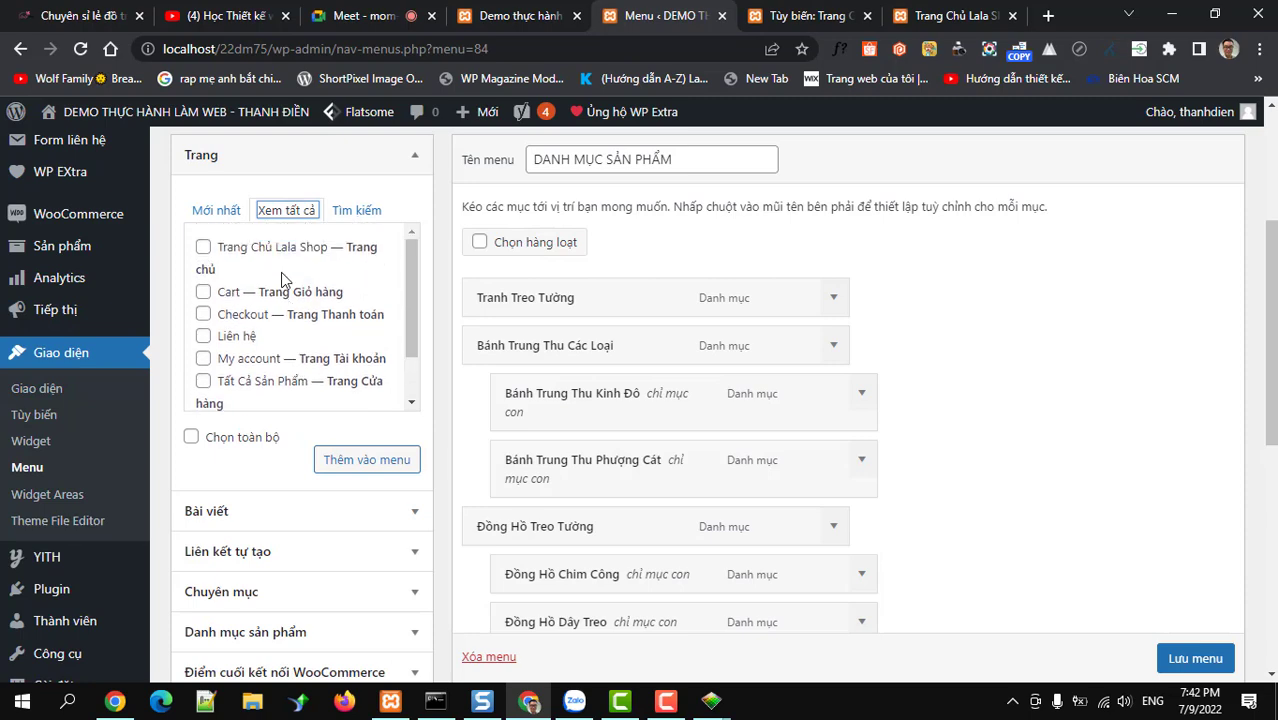
scroll(670, 400, down, 6)
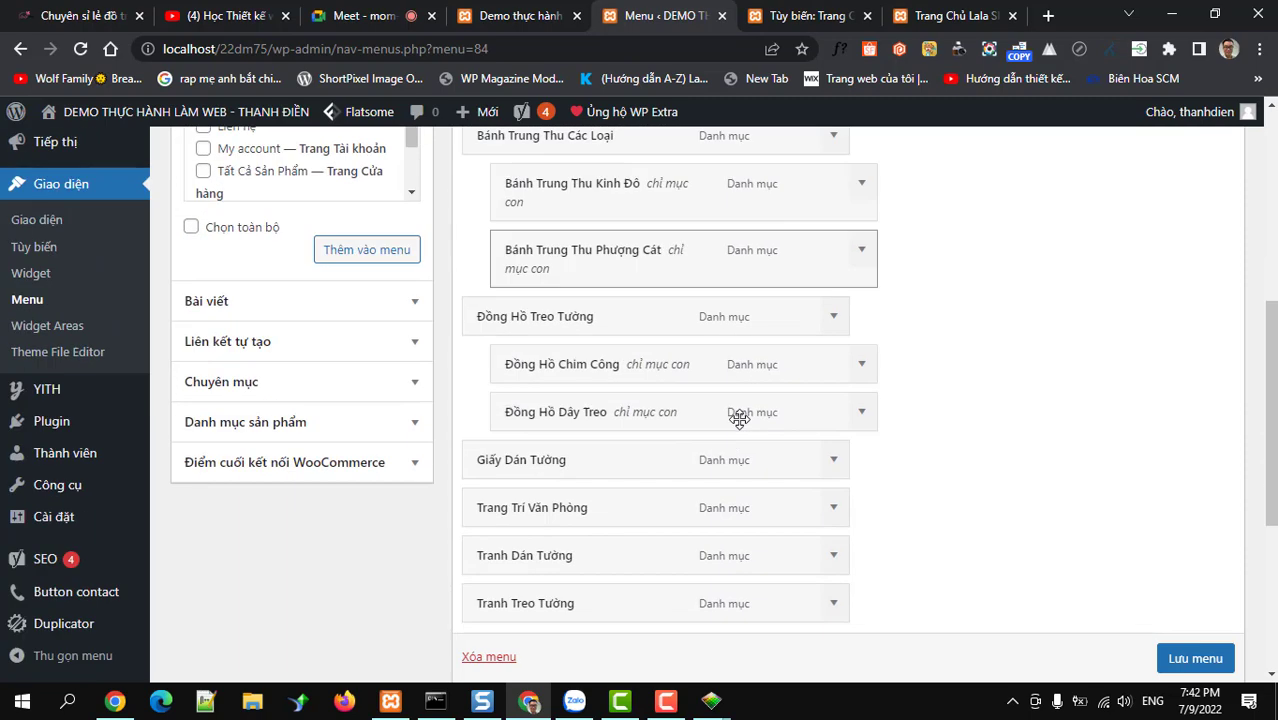
scroll(670, 430, up, 3)
scroll(668, 429, up, 5)
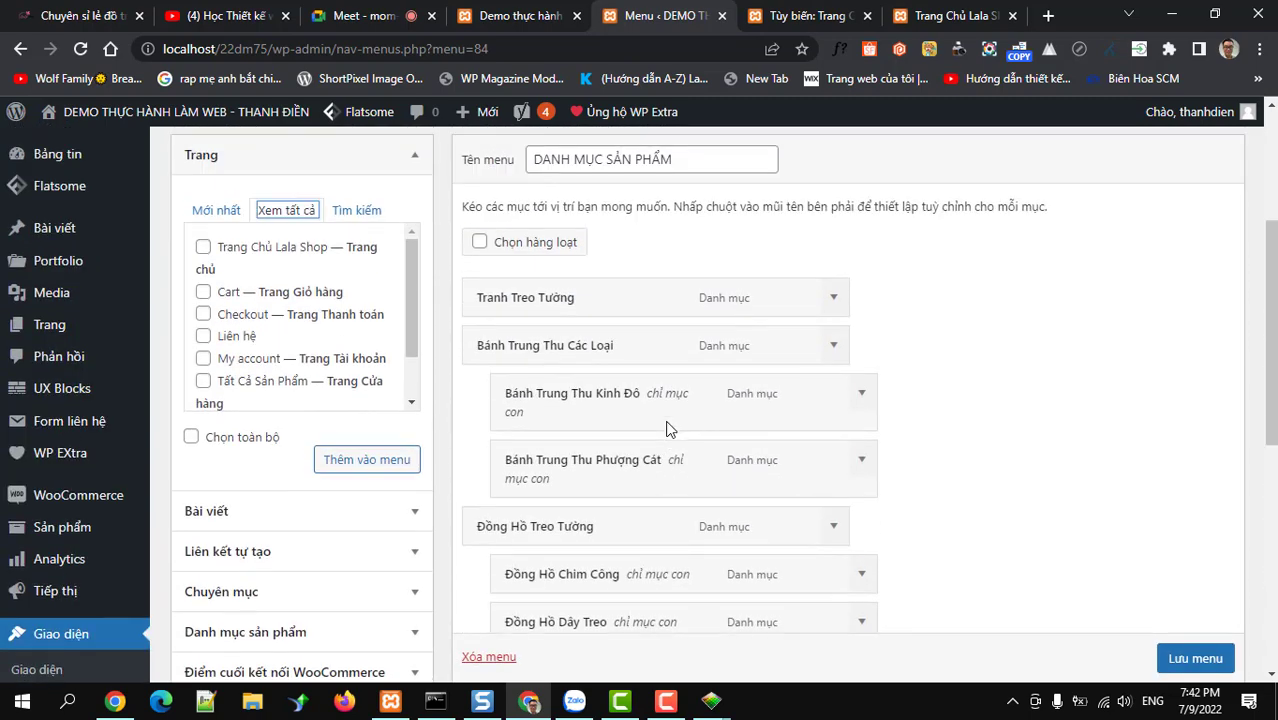
scroll(667, 425, down, 3)
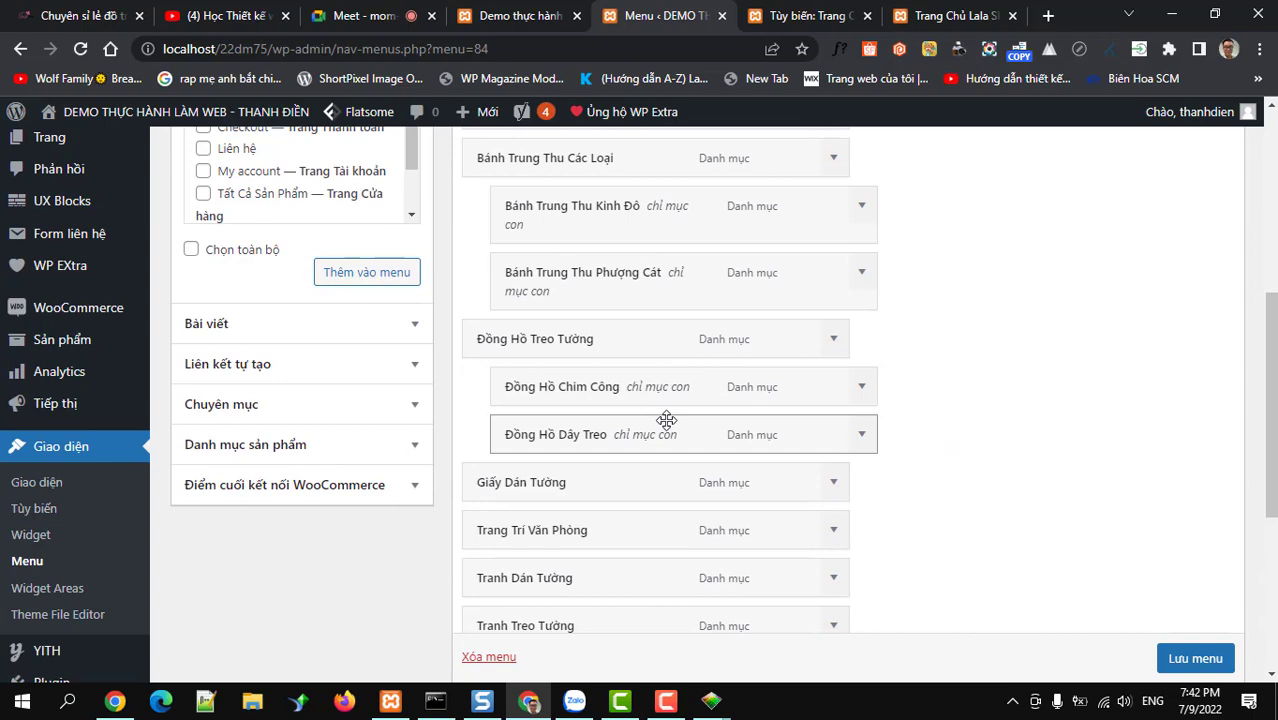
click(950, 15)
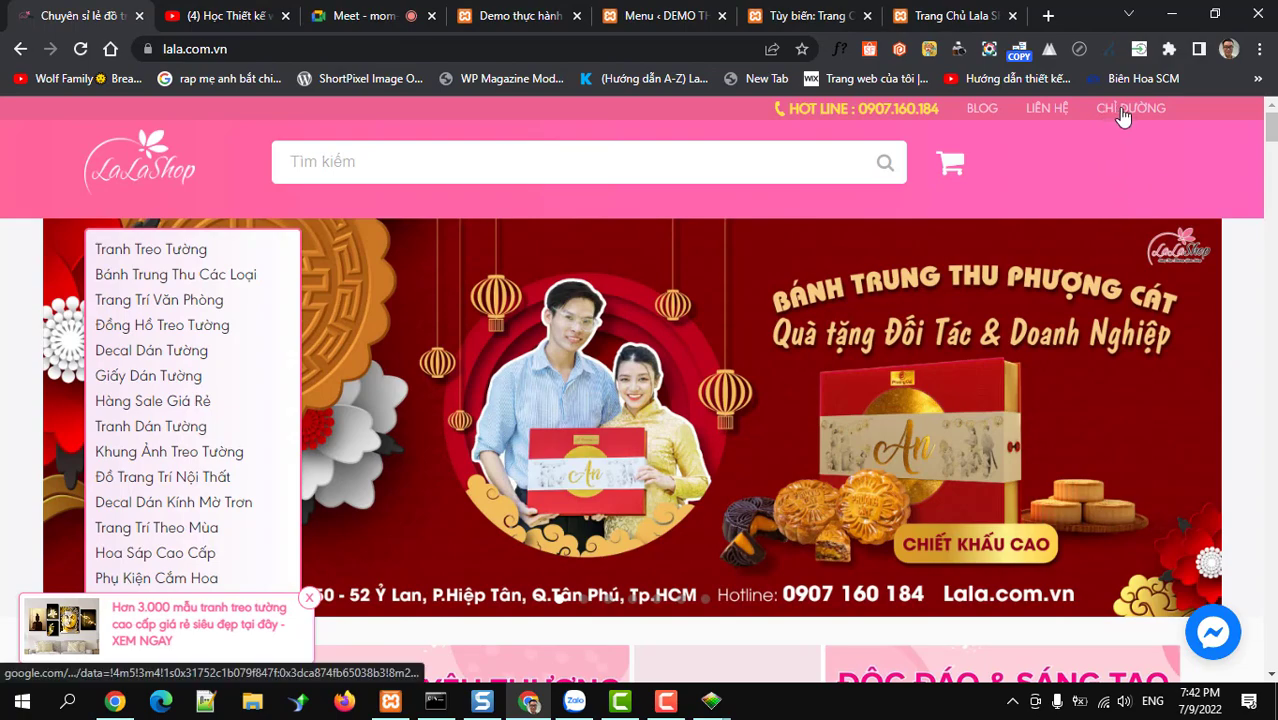
Scroll through the lala.com.vn reference shop to the footer, then return to the WordPress menu editor
scroll(340, 507, down, 5)
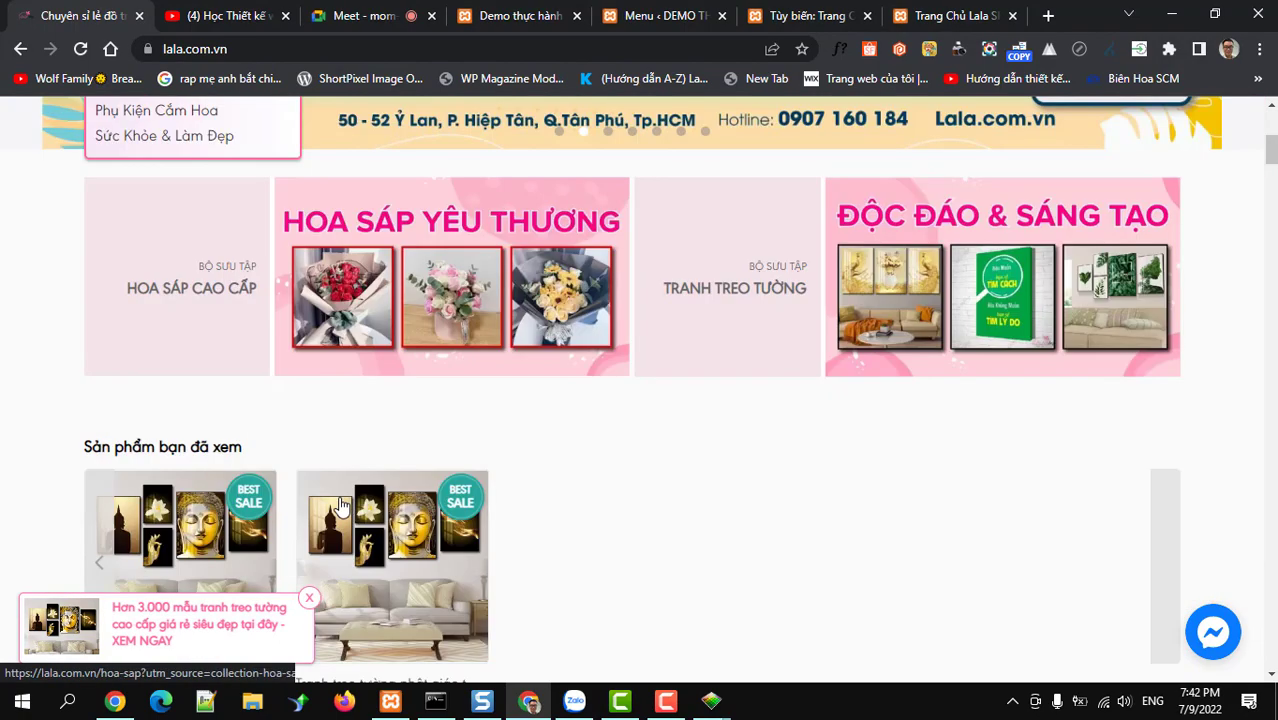
scroll(250, 525, down, 20)
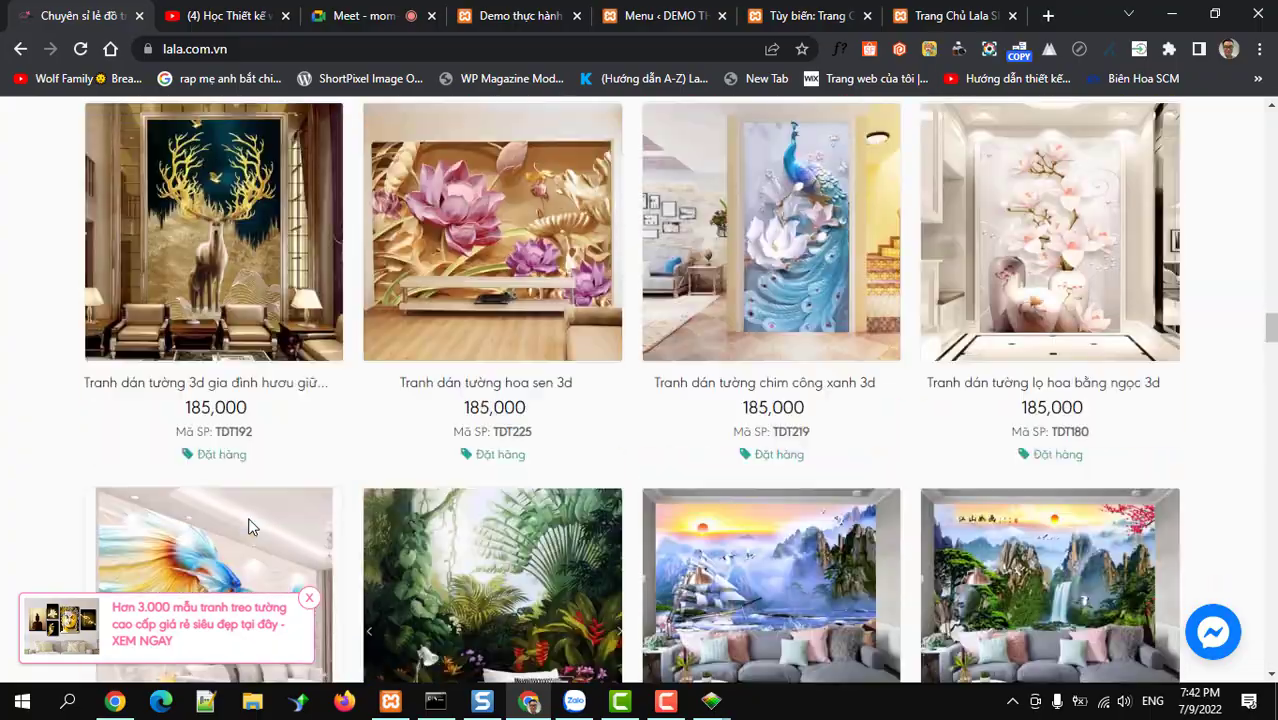
scroll(250, 525, down, 20)
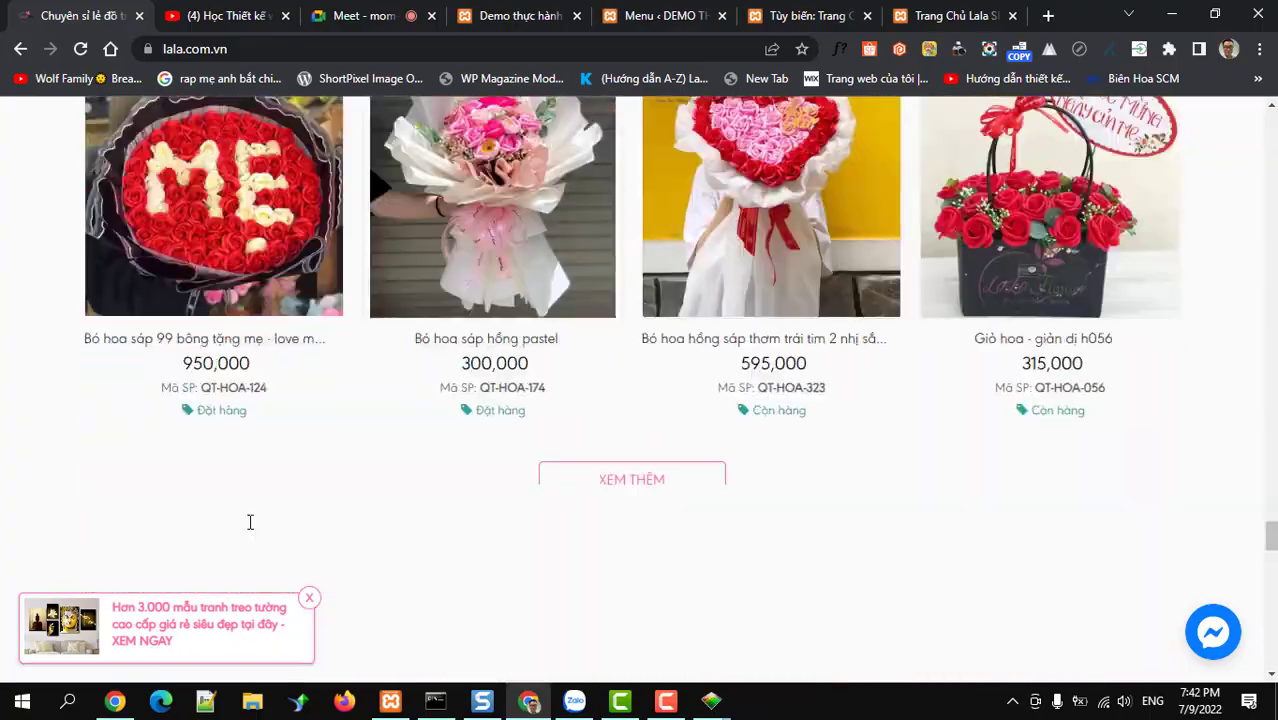
scroll(250, 525, down, 15)
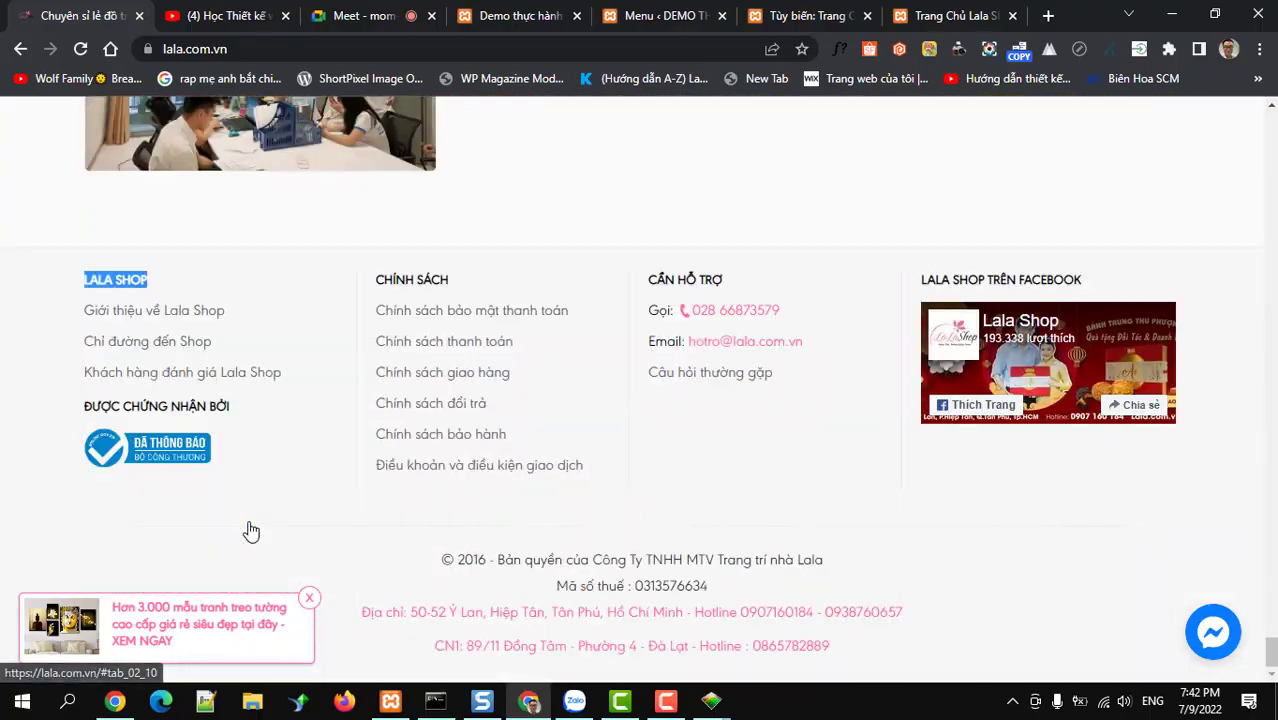
drag(1270, 648, 1240, 110)
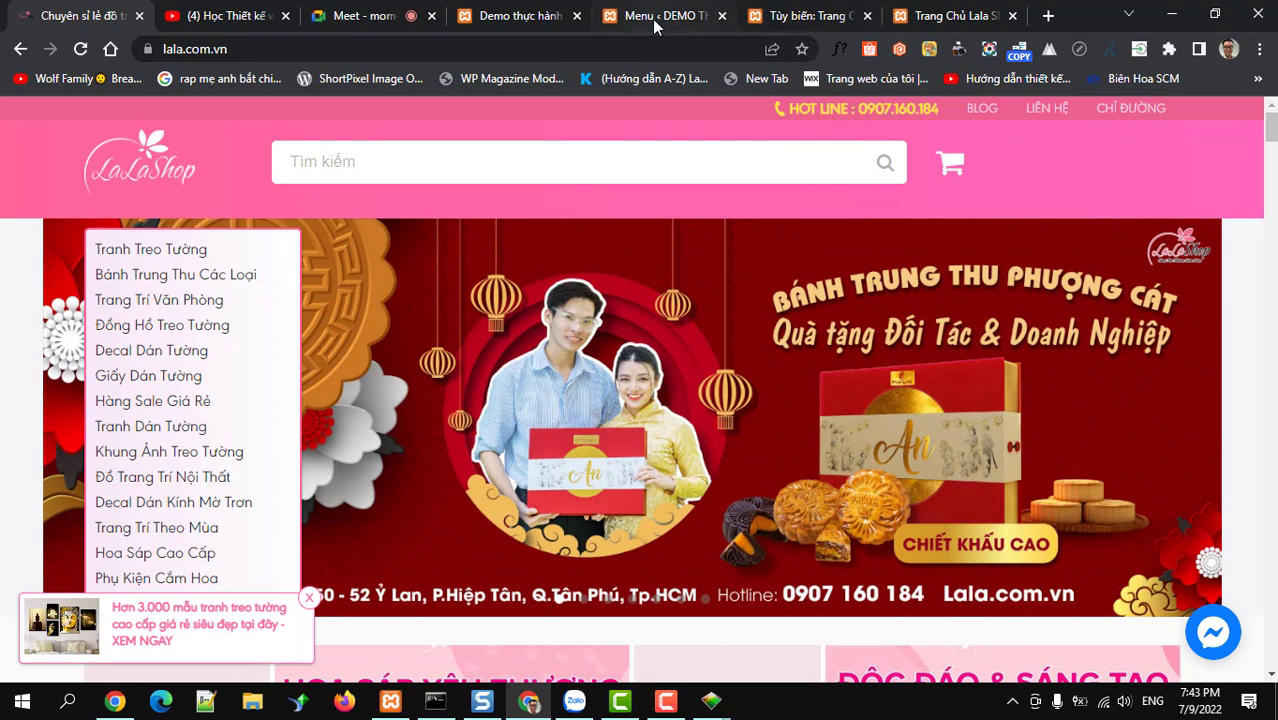
click(655, 16)
scroll(448, 352, up, 5)
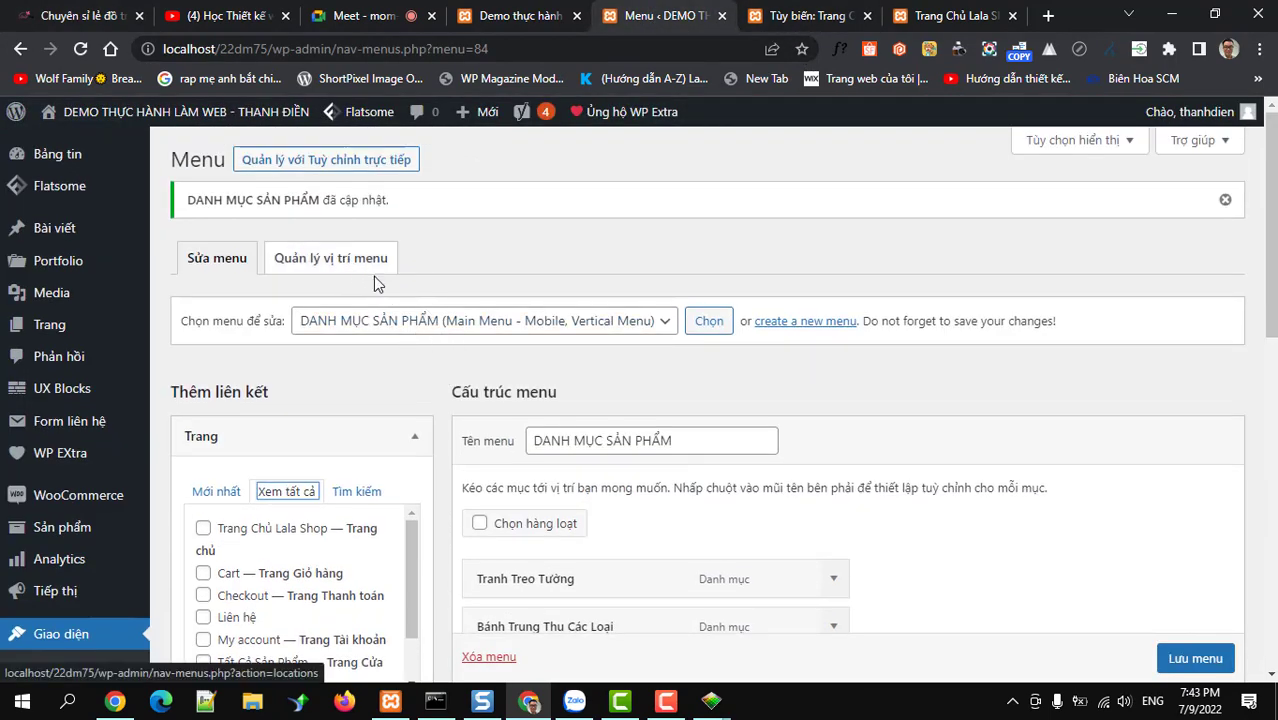
Create a menu named 'Top bar' with the Top Bar Menu display location ticked
click(818, 330)
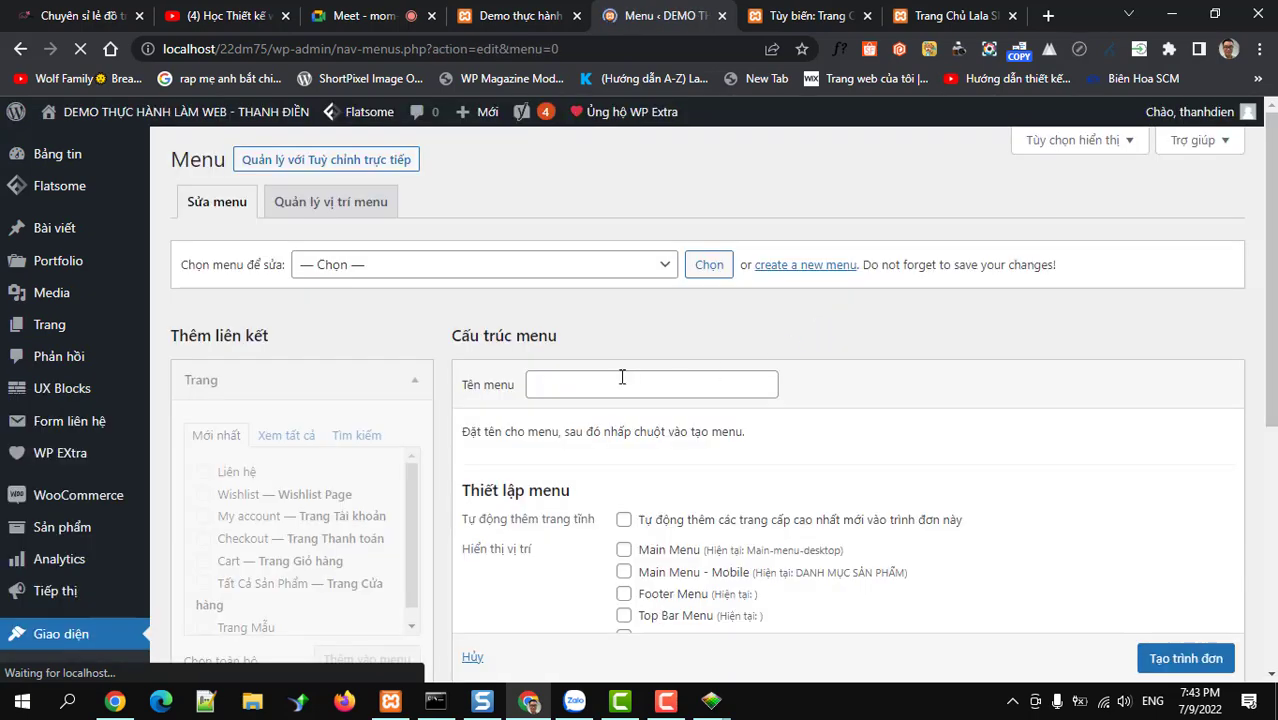
click(622, 377)
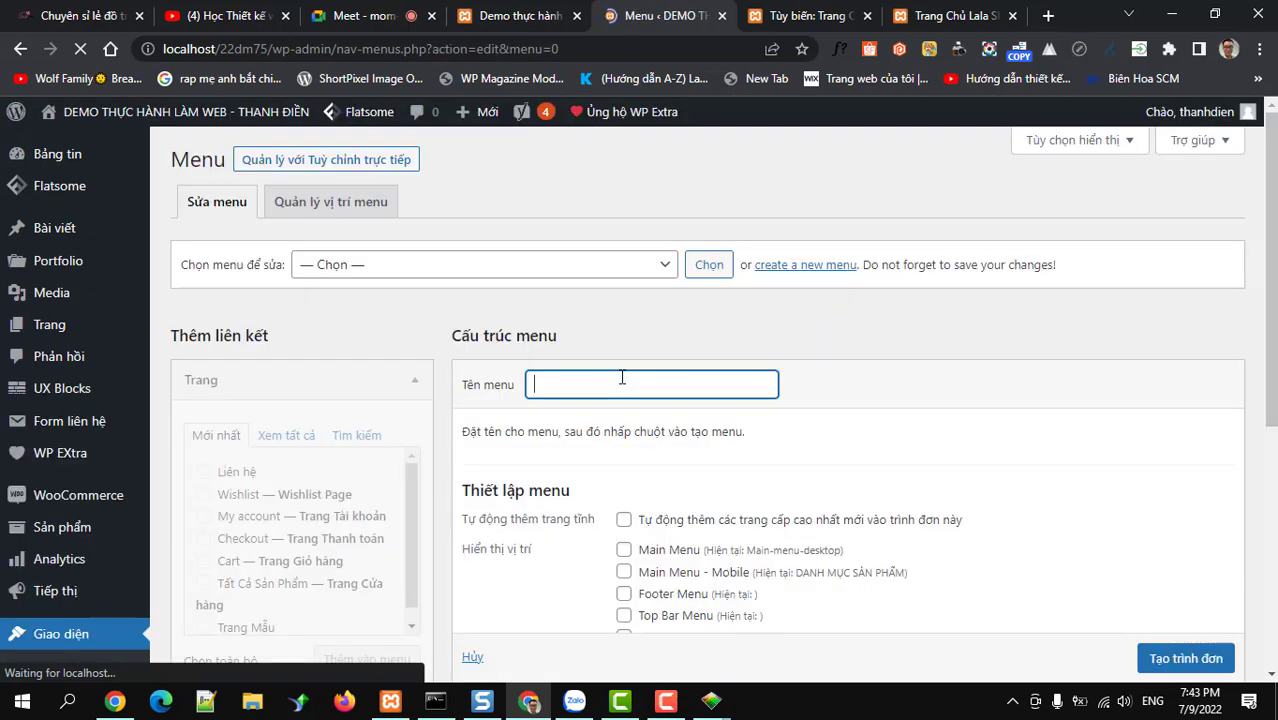
text(t)
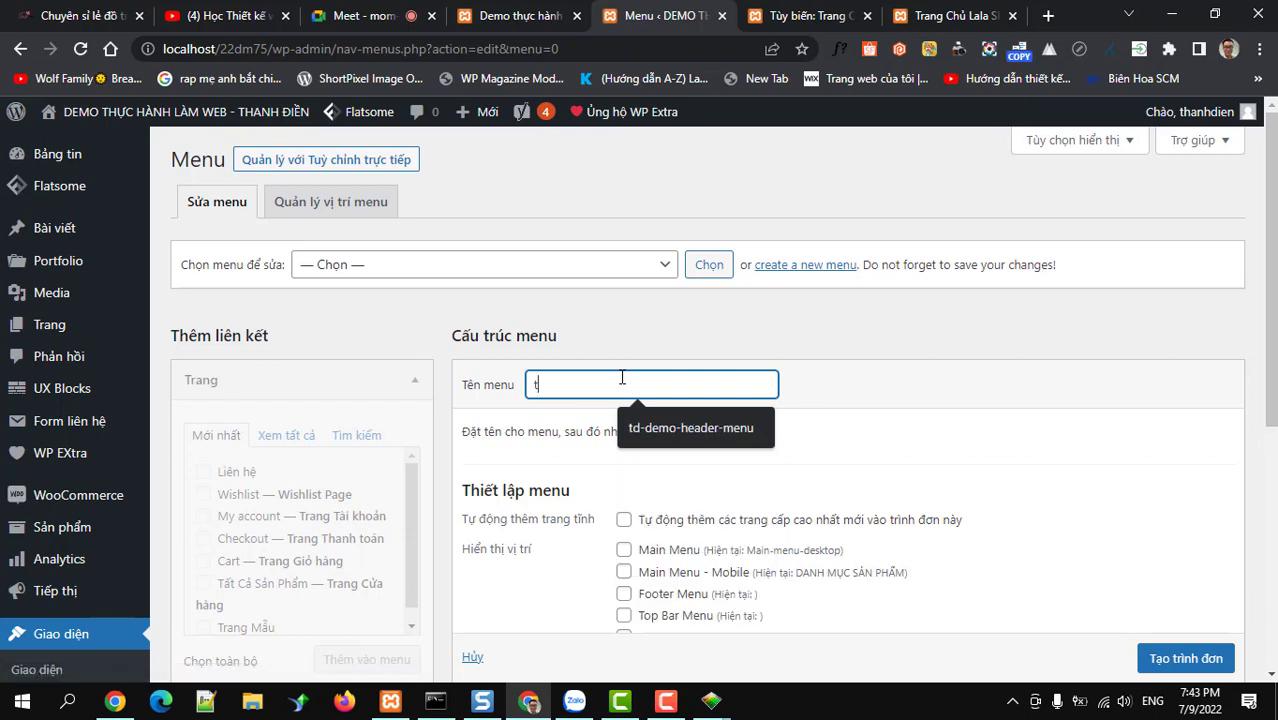
key(BackSpace)
text(Top bar)
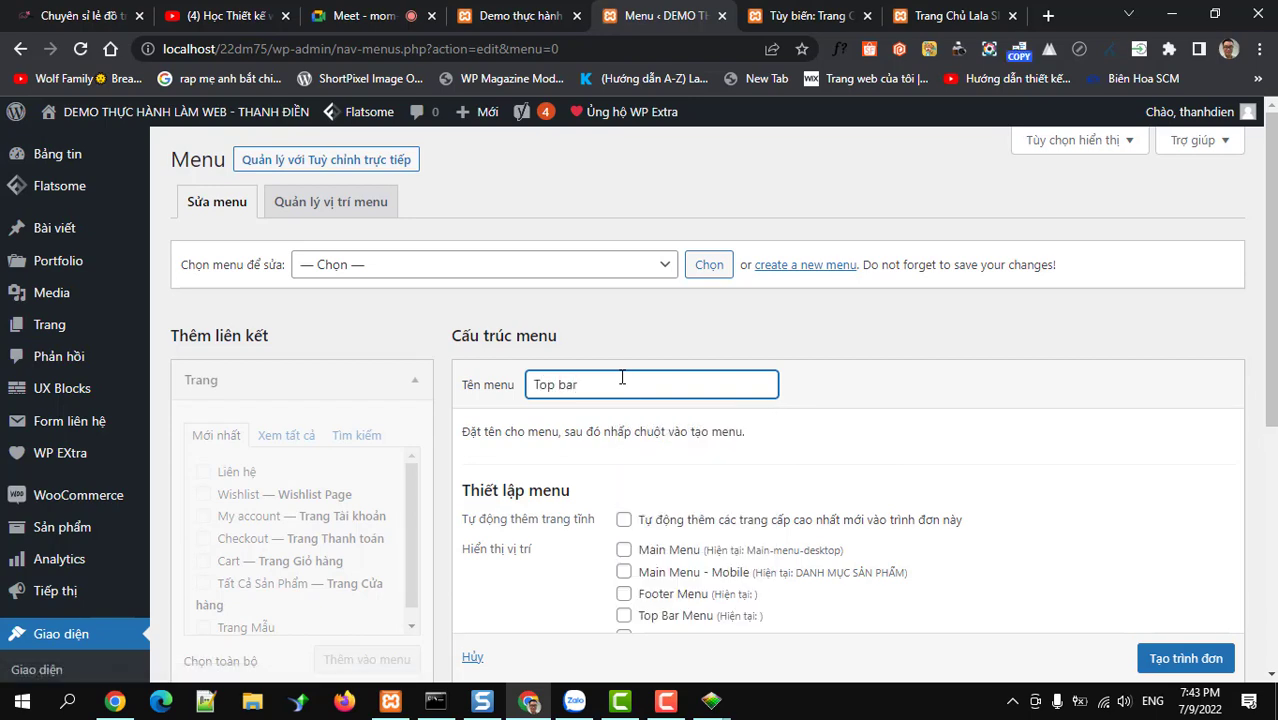
scroll(622, 380, down, 2)
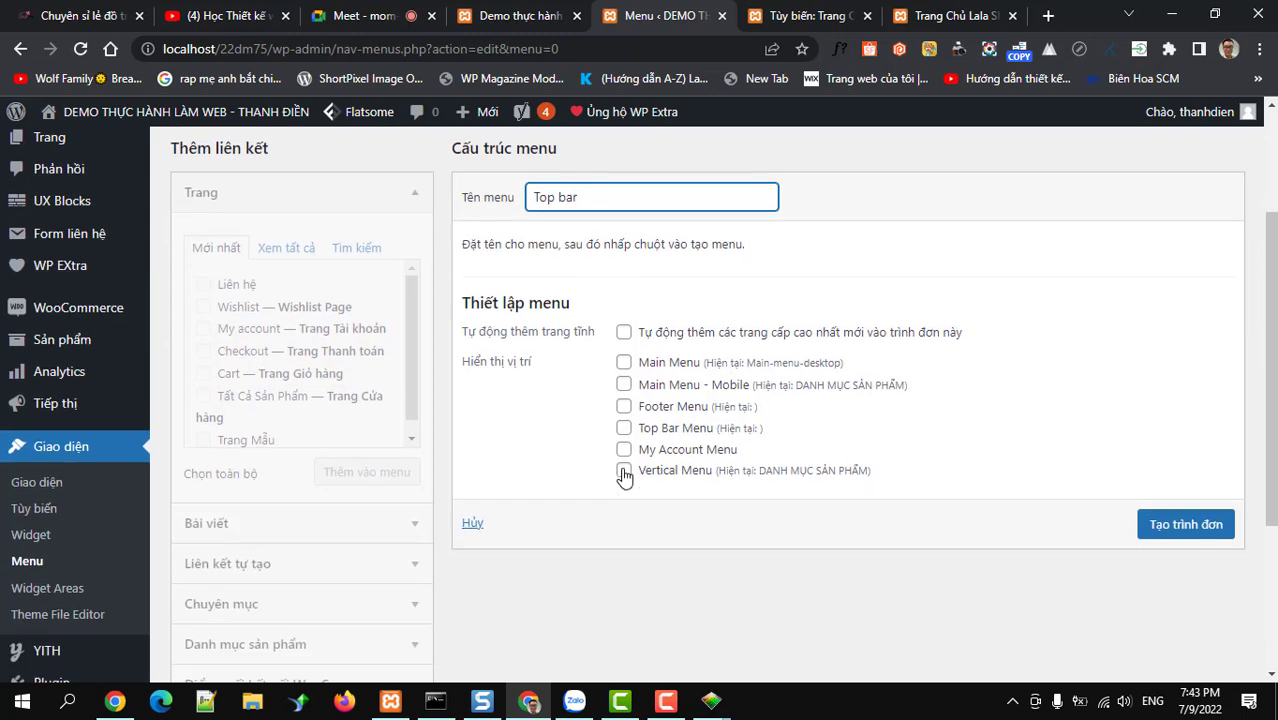
click(624, 430)
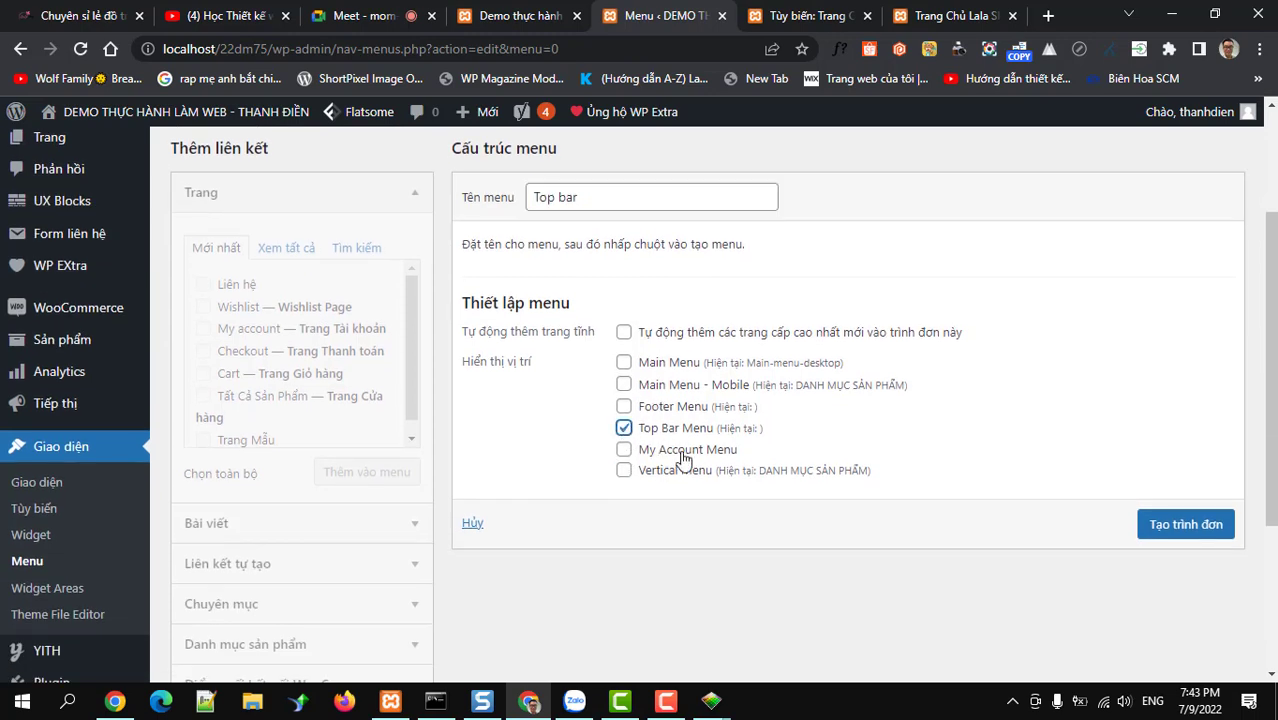
click(1180, 526)
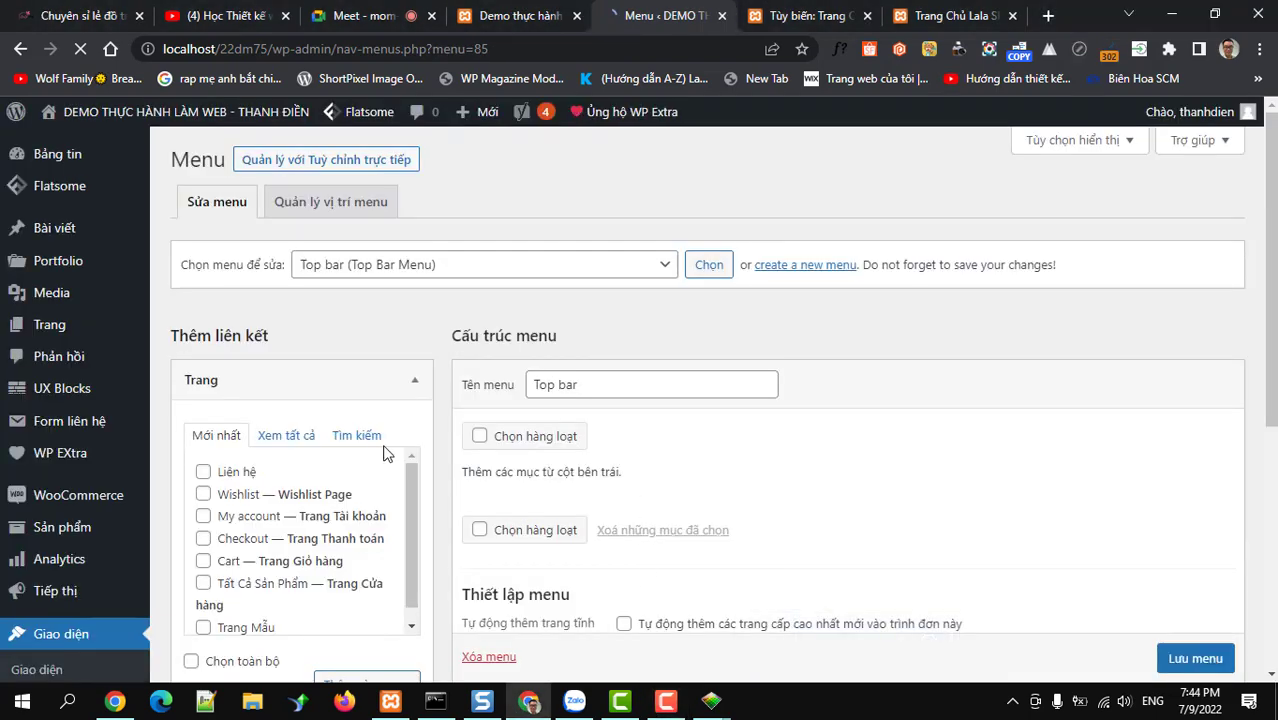
Add the Liên hệ page to the Top bar menu
scroll(383, 453, down, 4)
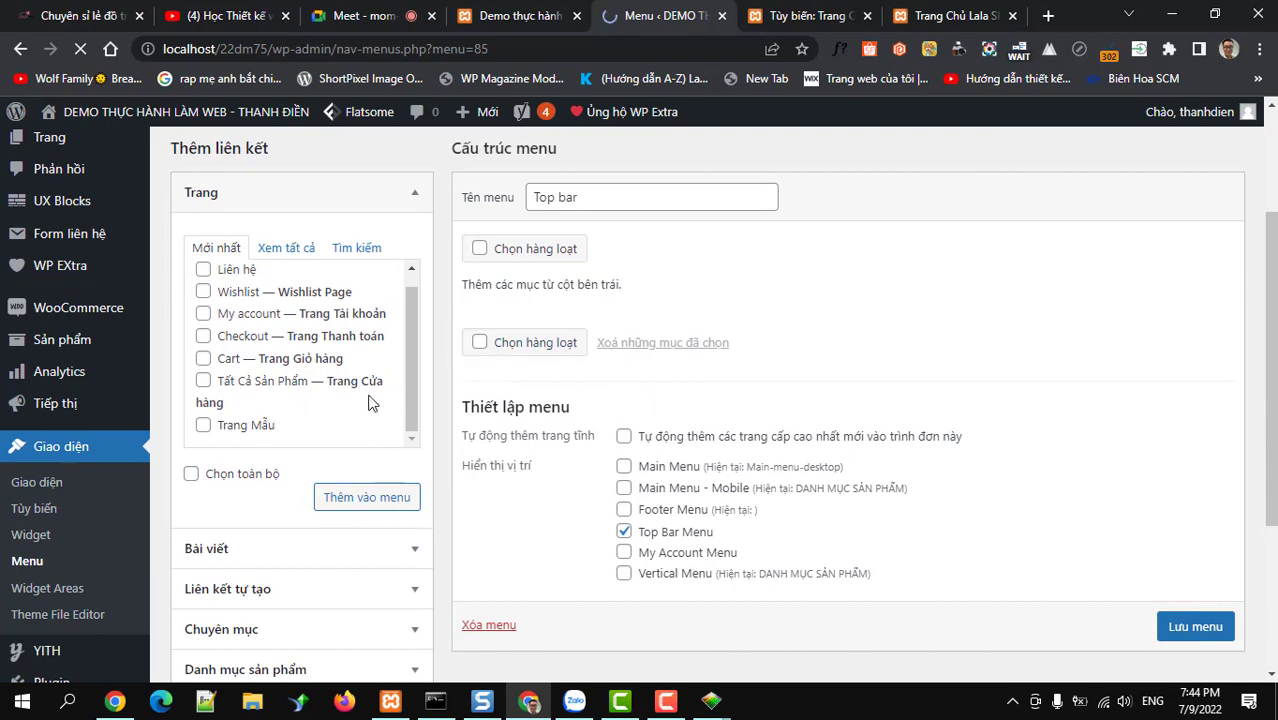
scroll(337, 420, down, 3)
scroll(303, 300, up, 3)
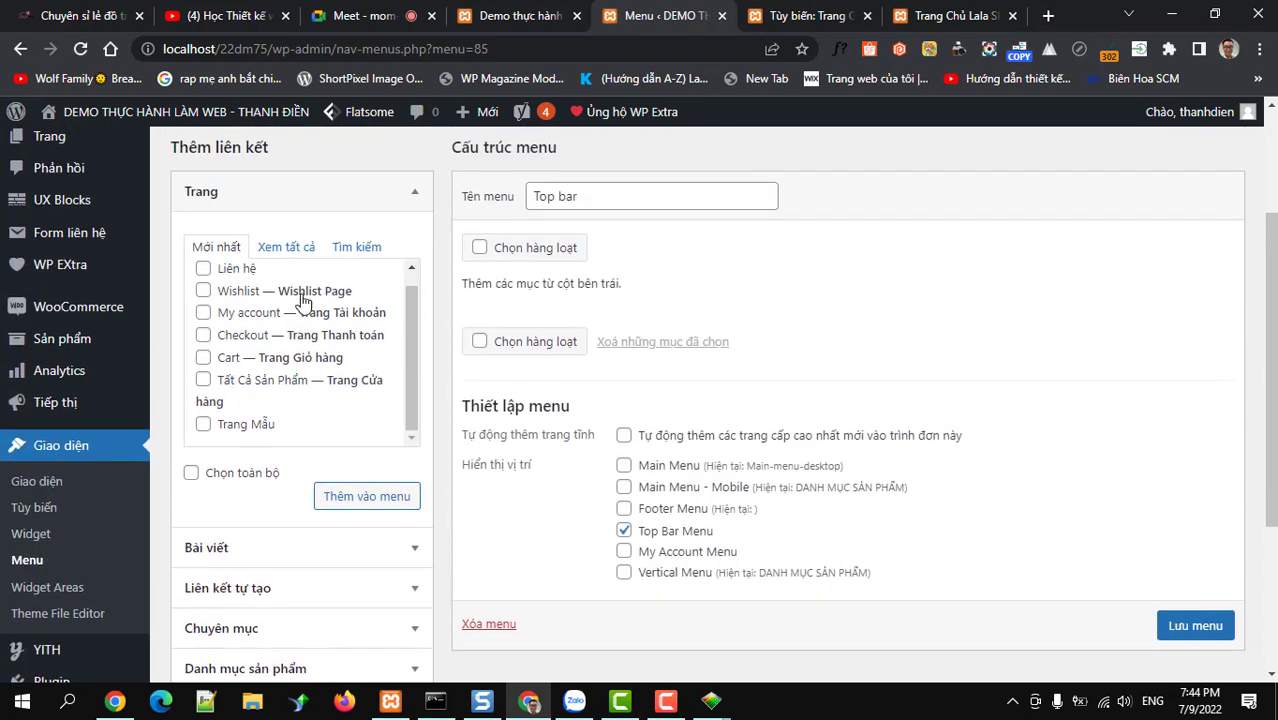
click(290, 248)
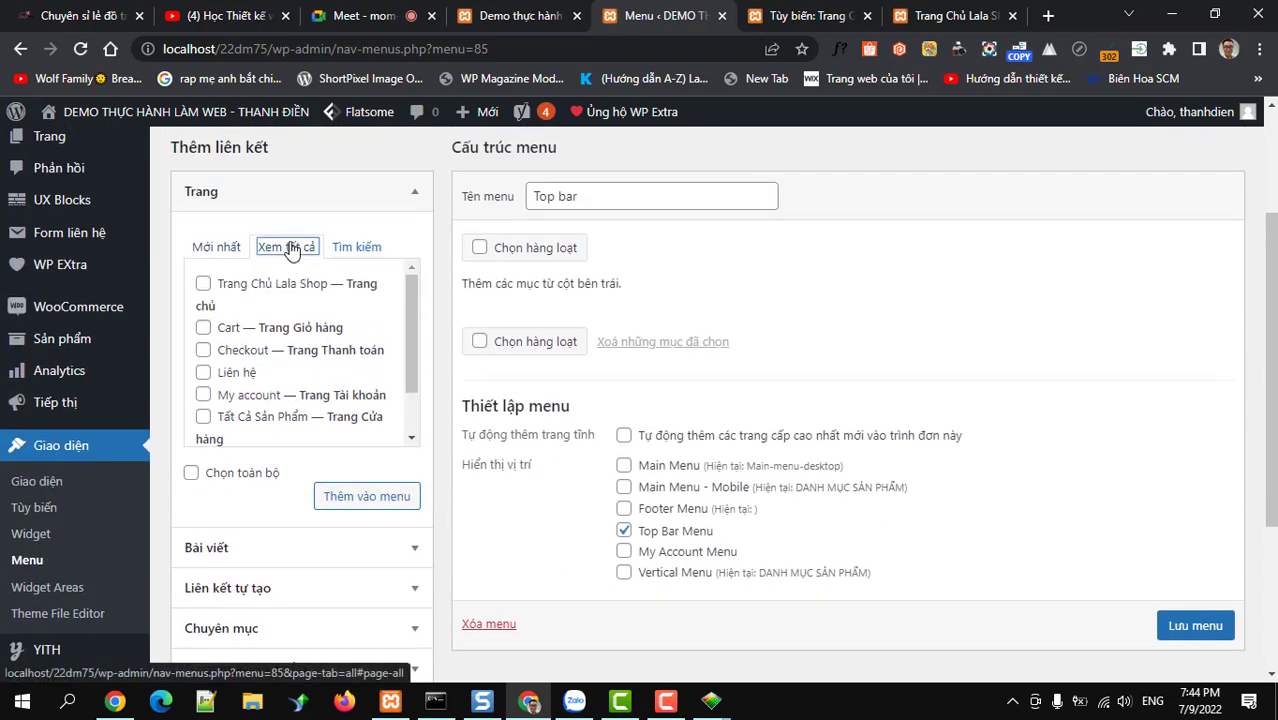
click(203, 373)
scroll(297, 359, down, 1)
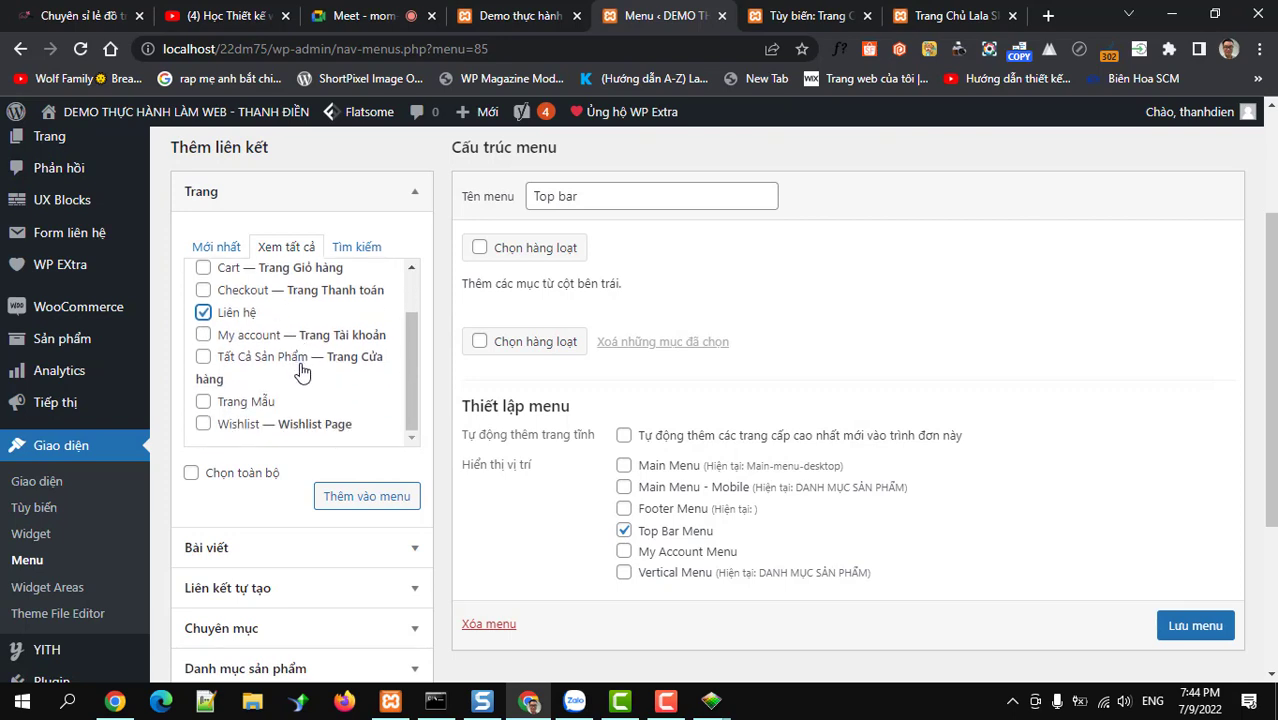
scroll(302, 372, up, 1)
click(342, 505)
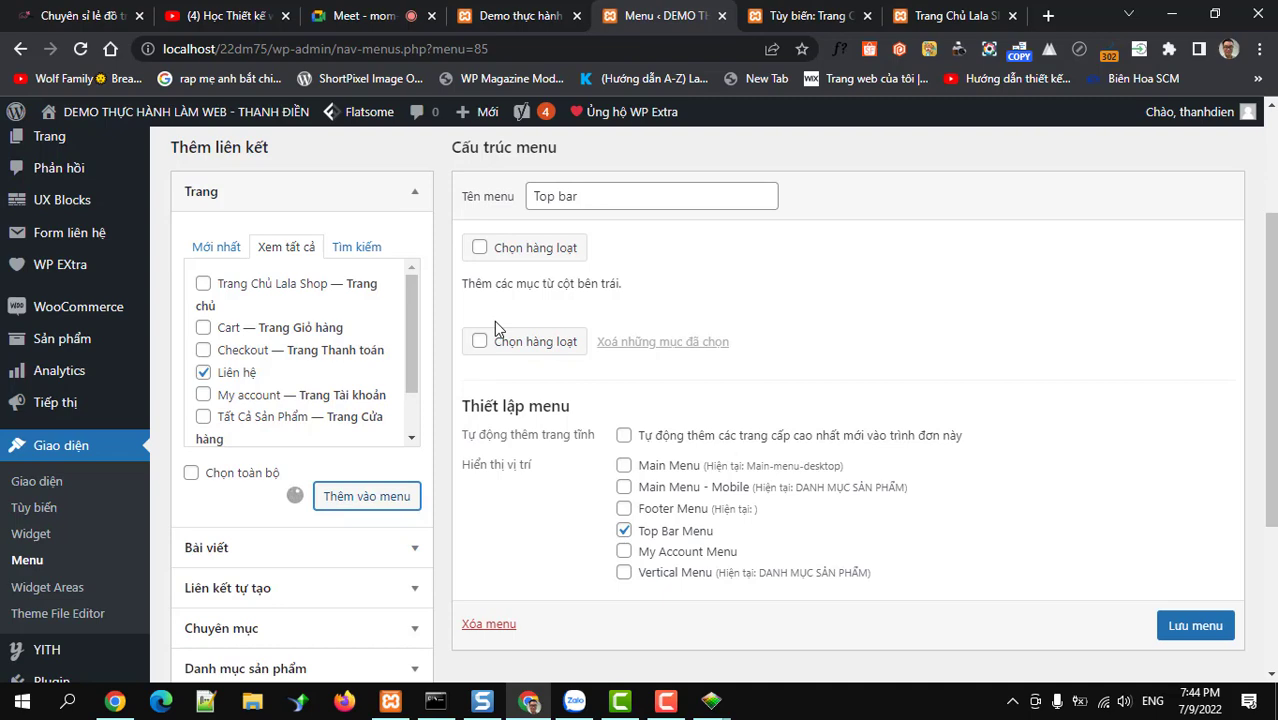
Add the Topic category, move it above Liên hệ, and save the menu
scroll(420, 490, down, 2)
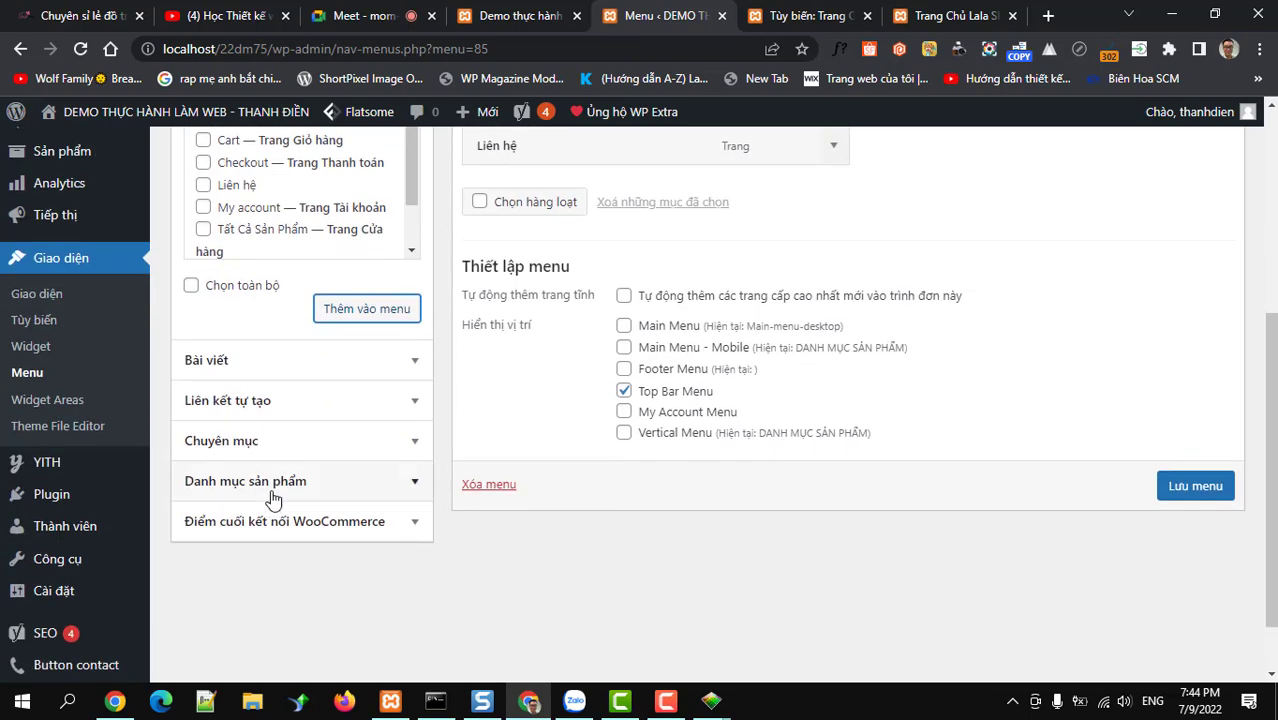
click(402, 445)
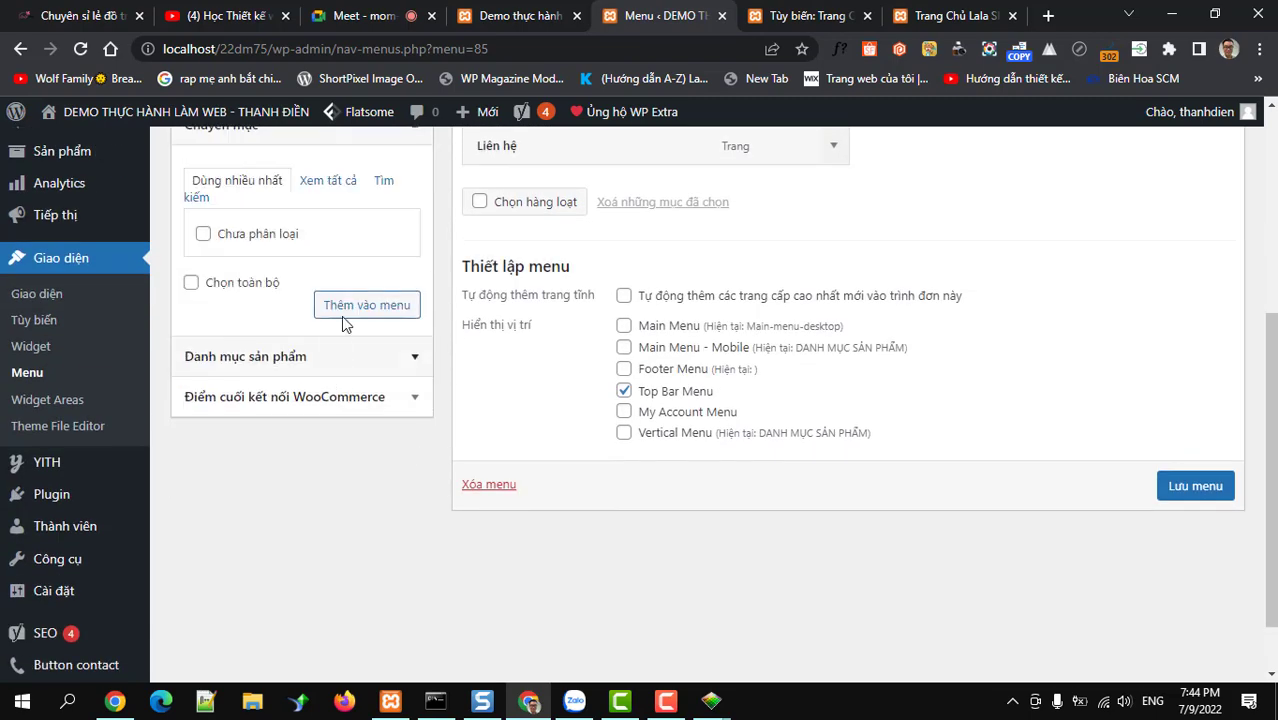
click(318, 186)
click(203, 300)
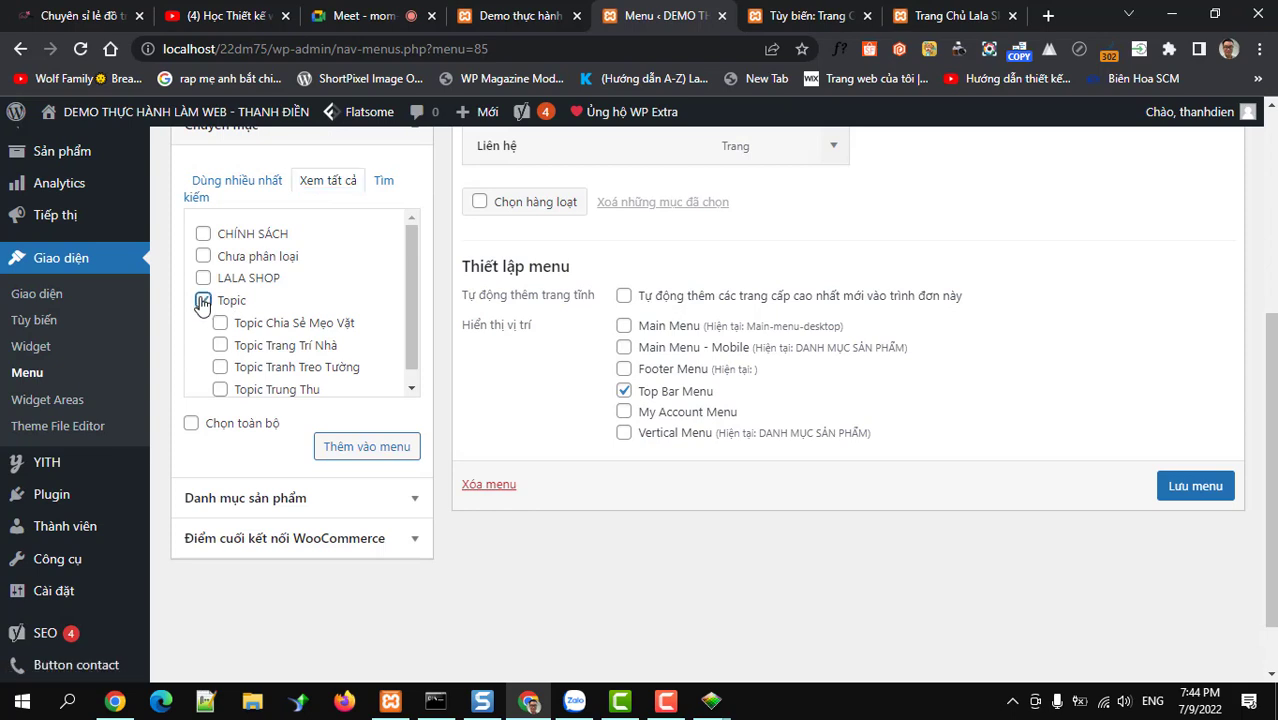
click(347, 452)
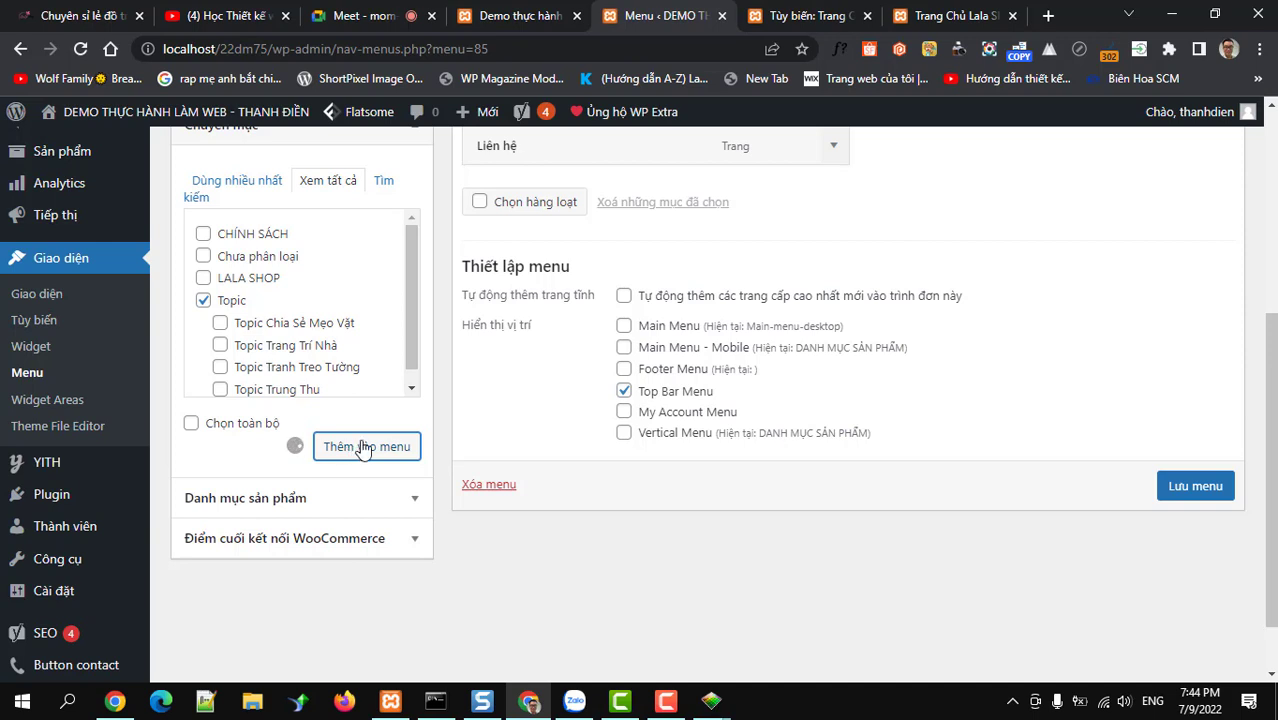
drag(592, 205, 597, 158)
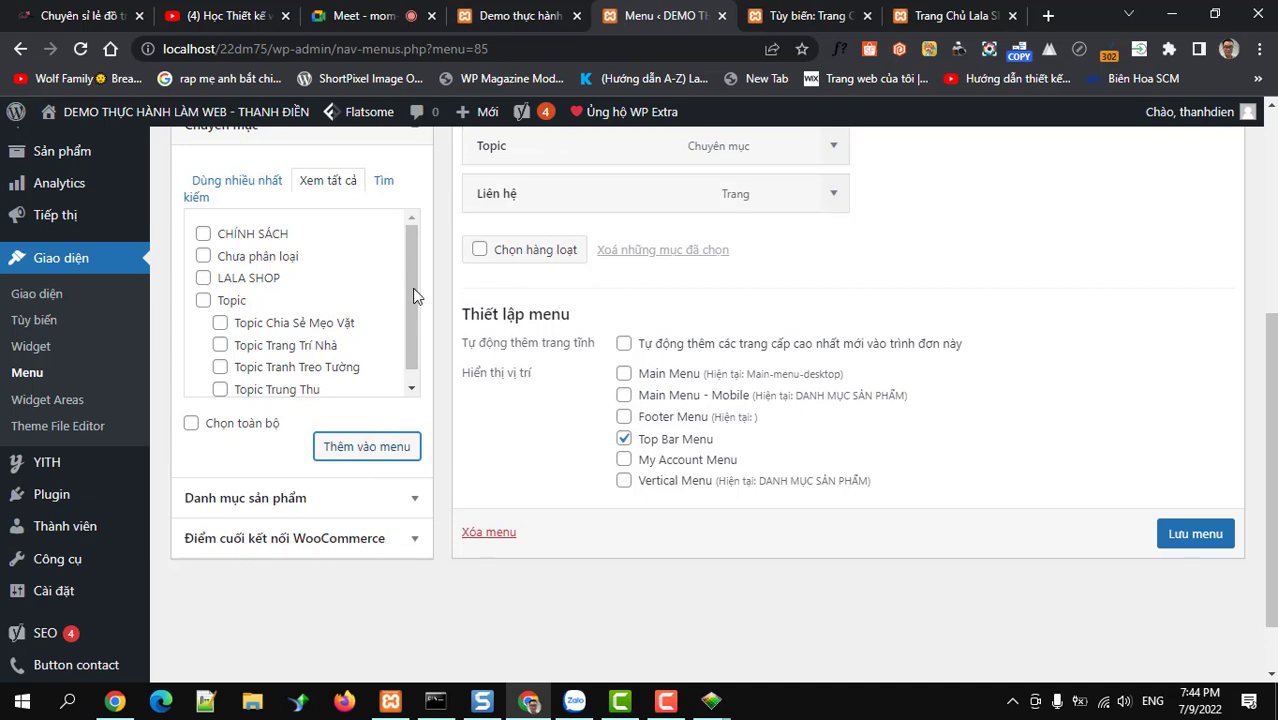
scroll(337, 436, up, 3)
scroll(930, 470, down, 3)
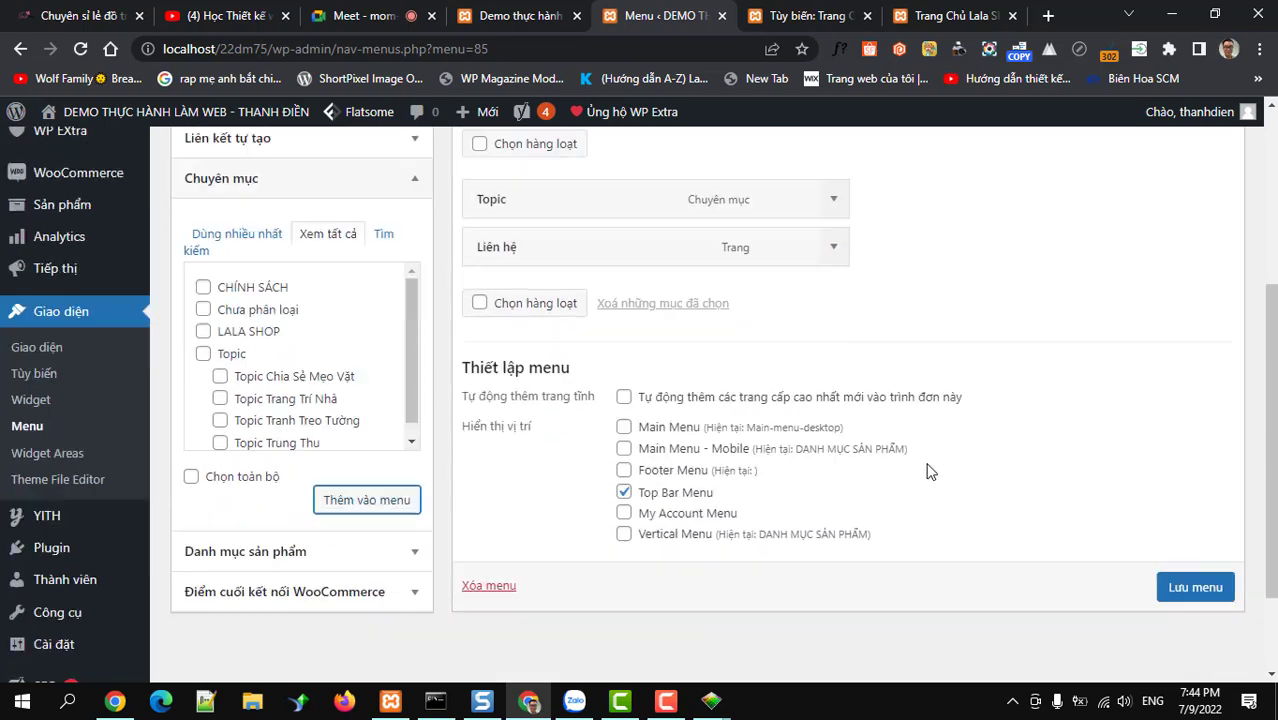
click(1192, 545)
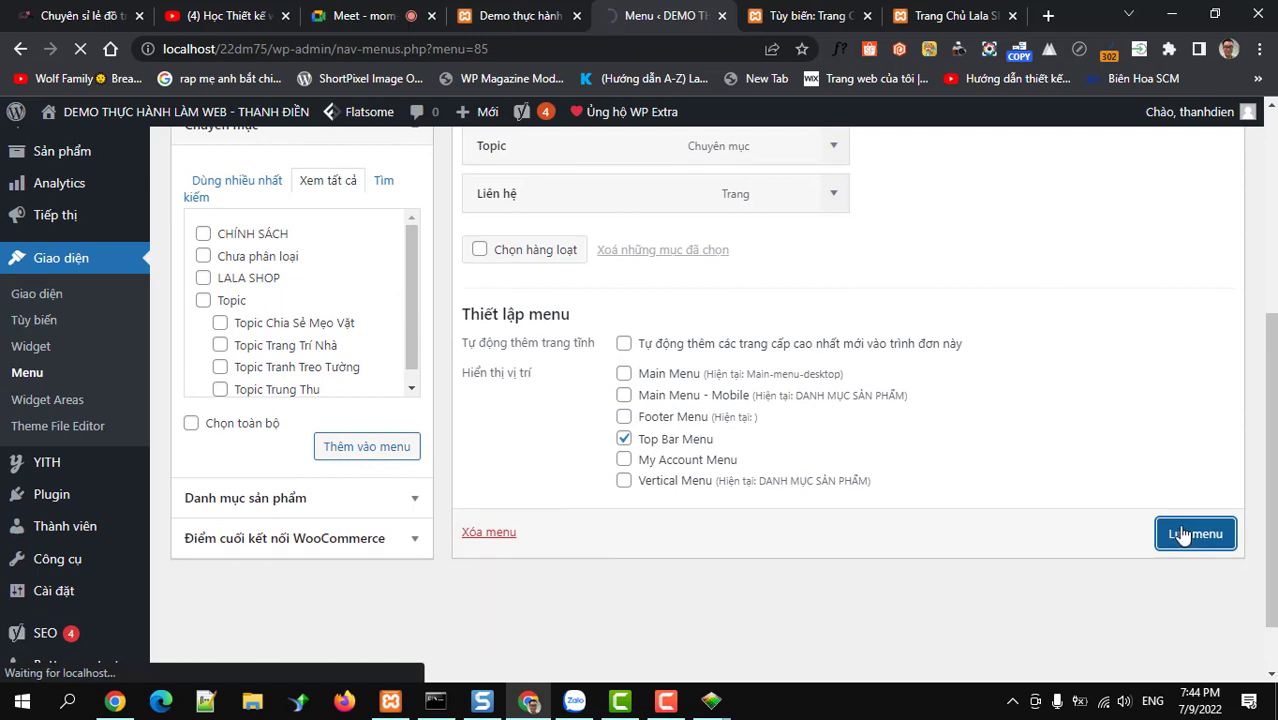
In the Header Builder, put Contact and then Top Bar Menu in the top bar's right cell
click(800, 15)
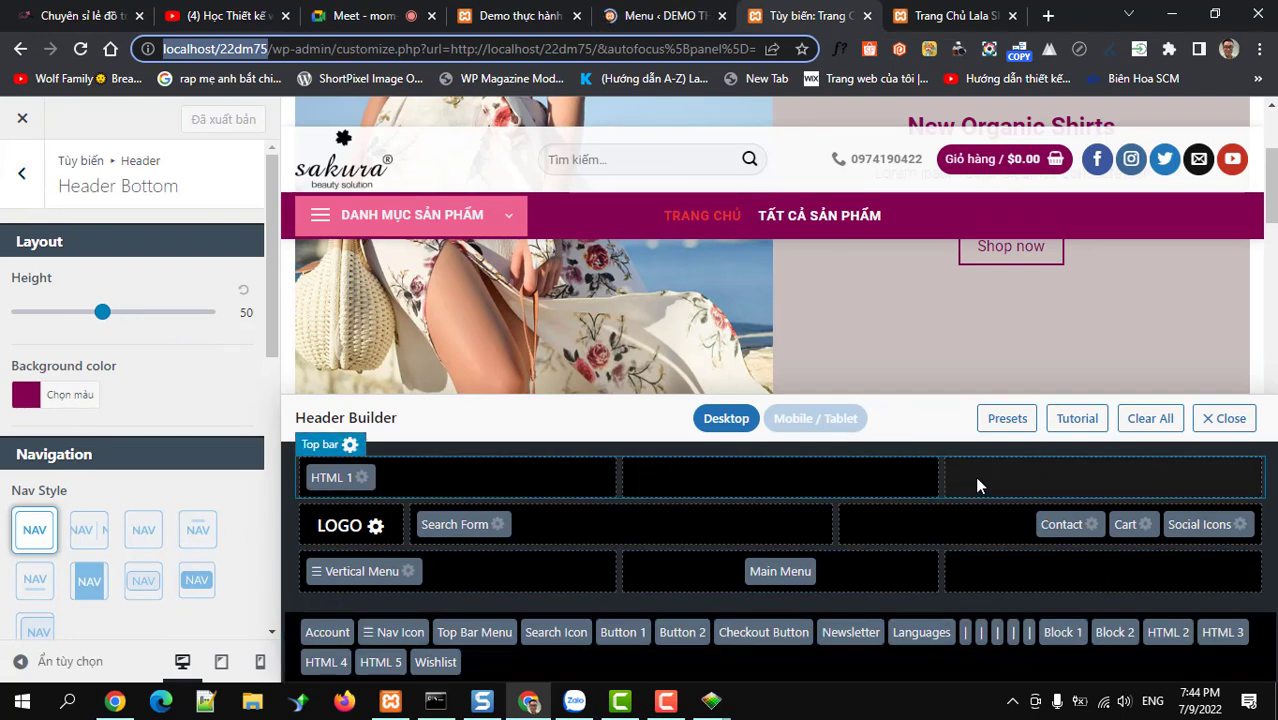
drag(483, 640, 1015, 490)
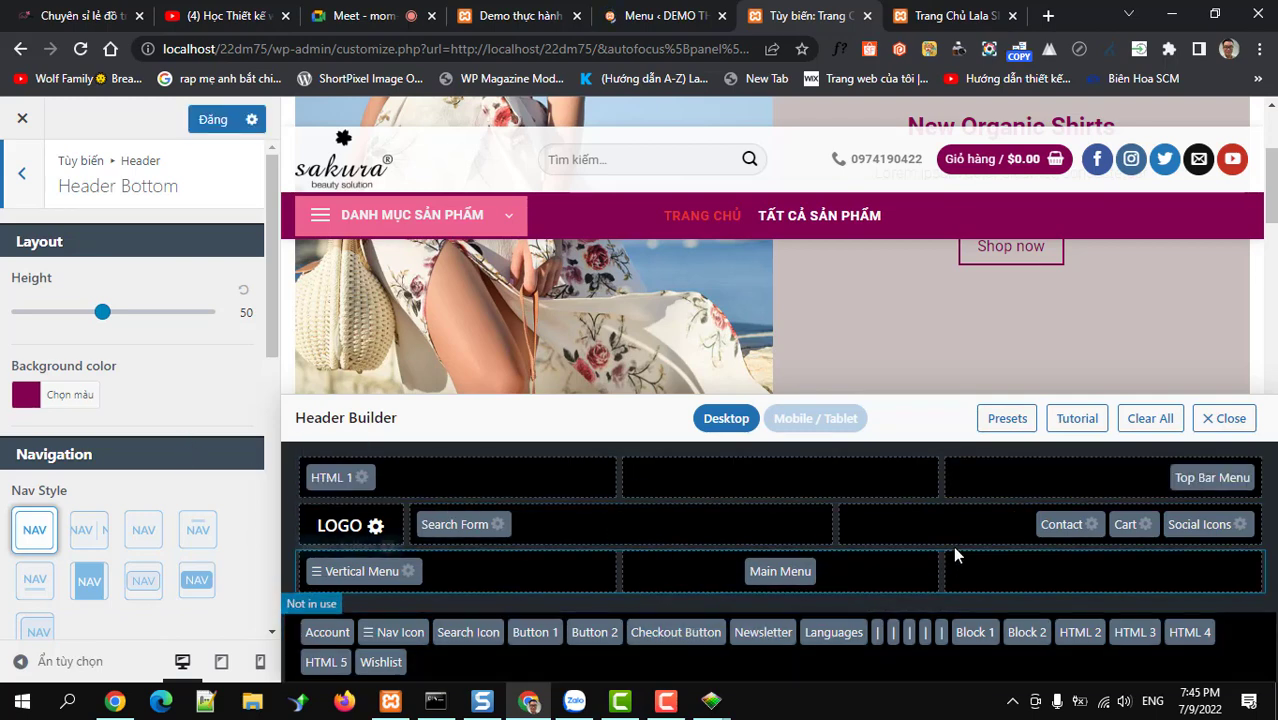
drag(1055, 530, 1065, 505)
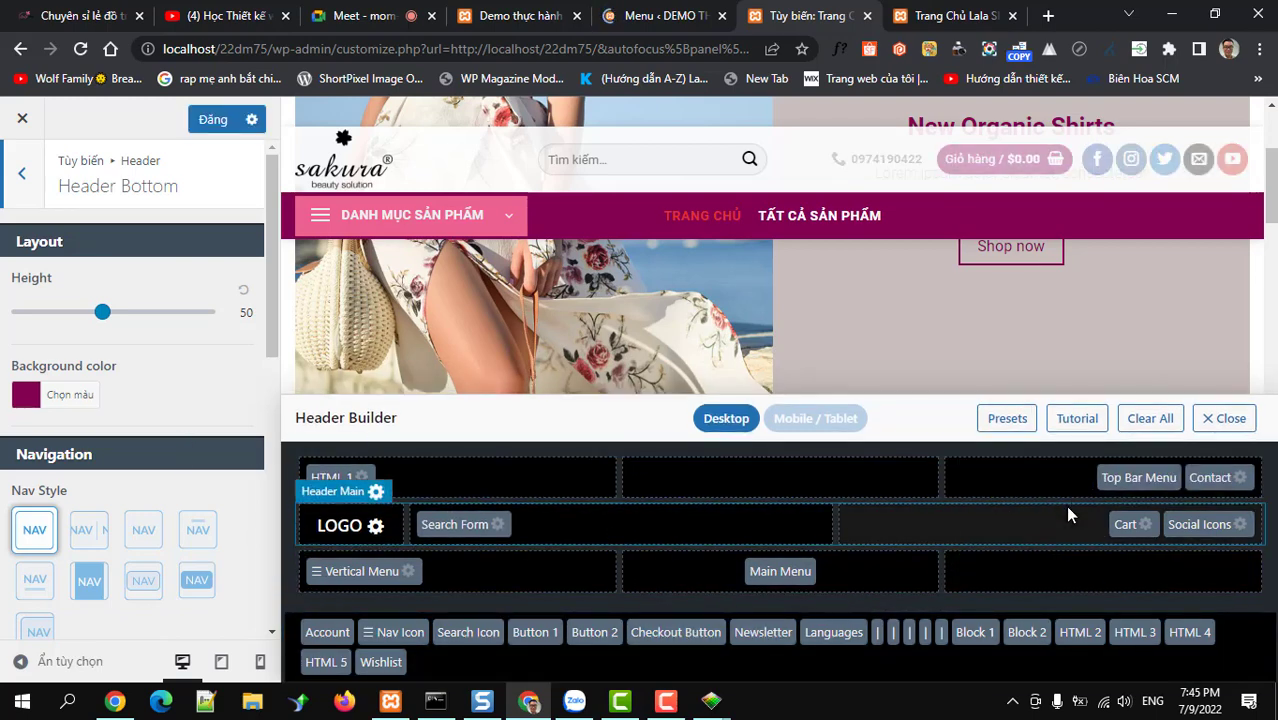
drag(1210, 478, 1108, 493)
drag(1187, 478, 1060, 490)
drag(1058, 491, 1056, 485)
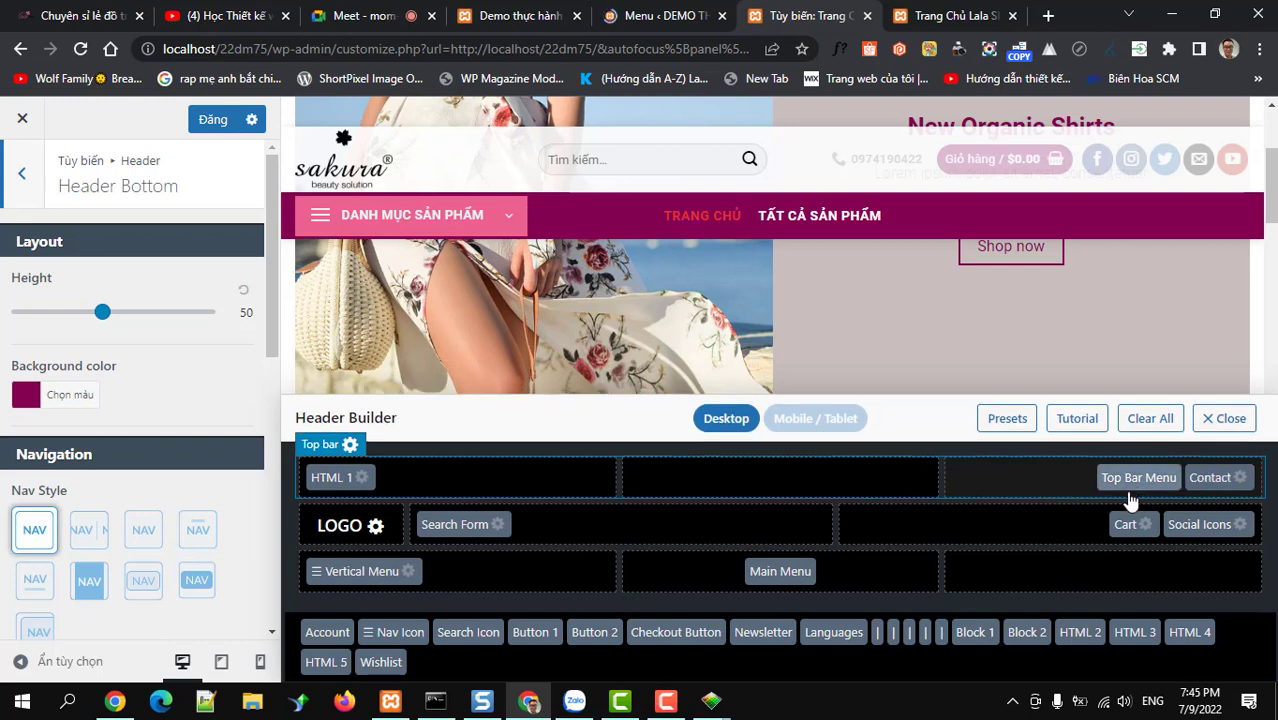
drag(1221, 480, 978, 512)
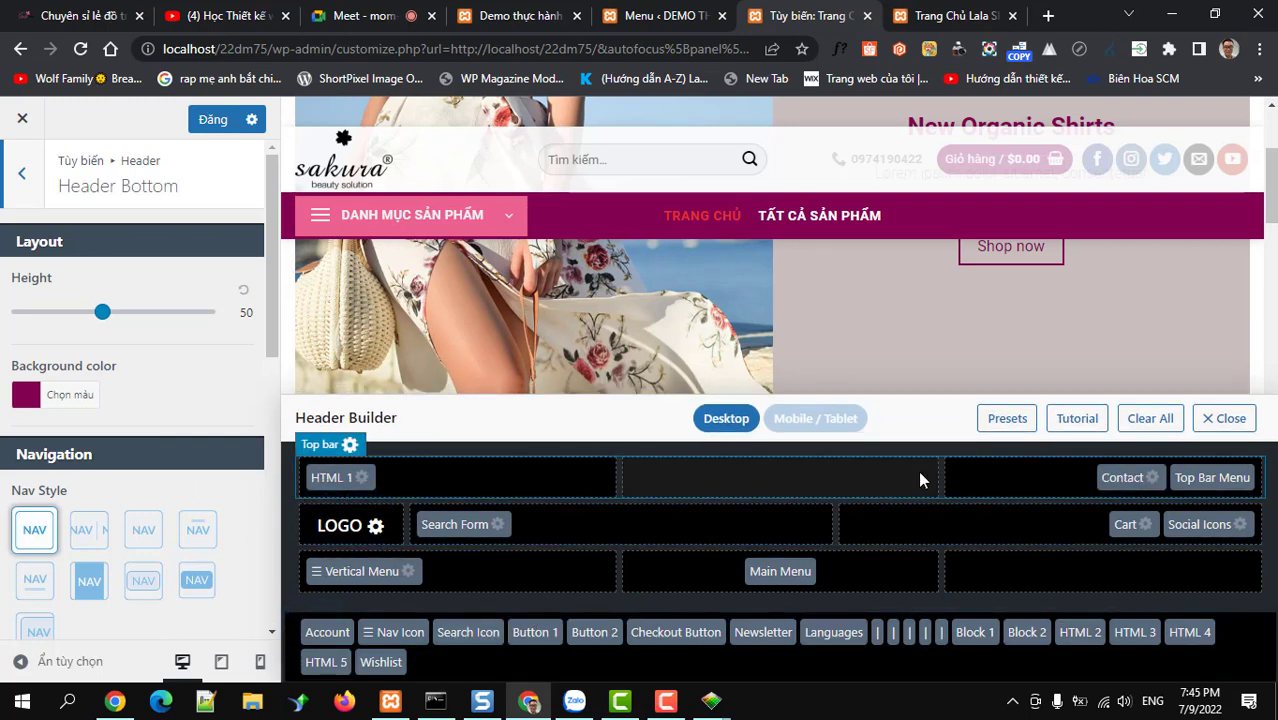
In the Contact element's settings, tick the phone field and enter the site's contact e-mail address
click(1147, 482)
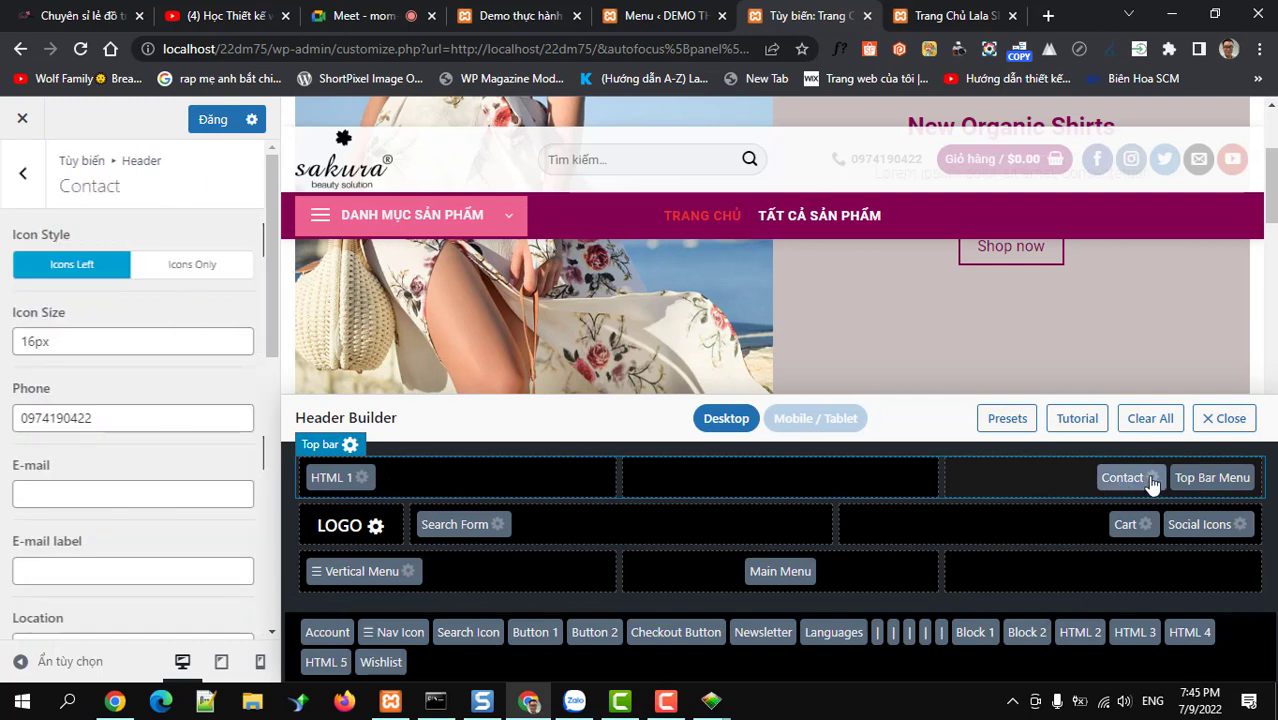
click(102, 420)
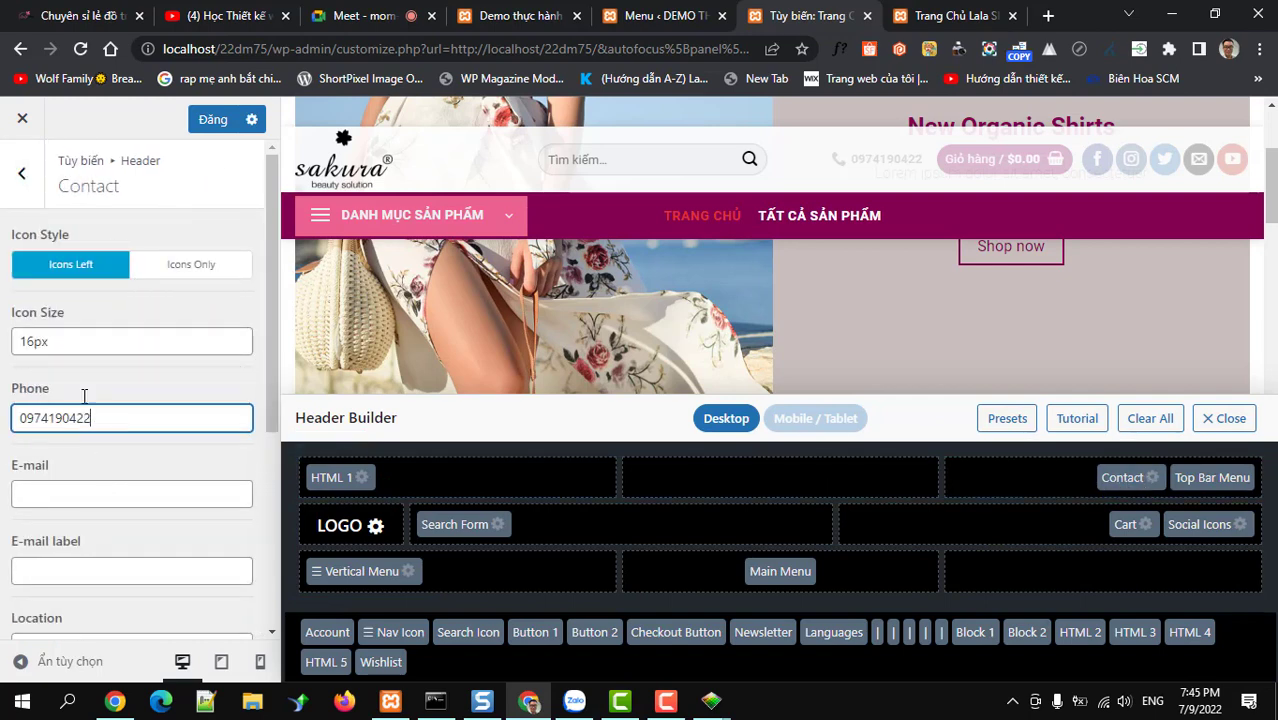
scroll(88, 425, down, 1)
scroll(89, 427, down, 1)
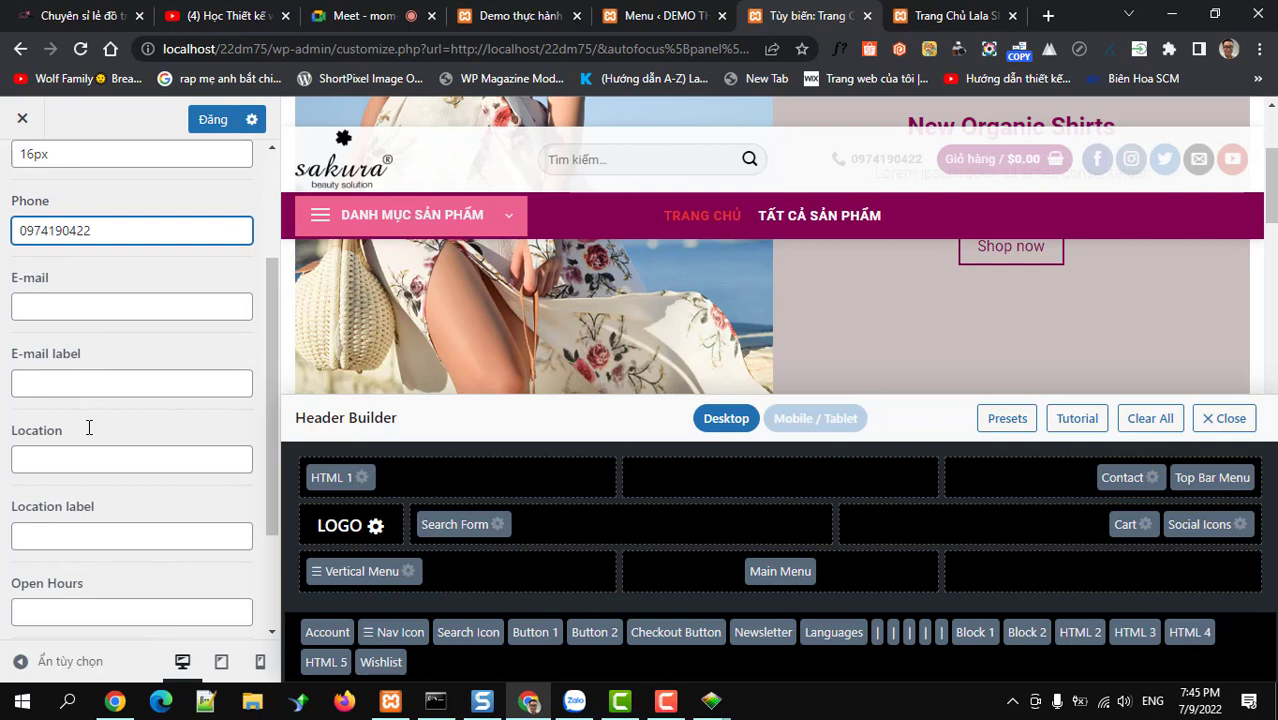
click(46, 303)
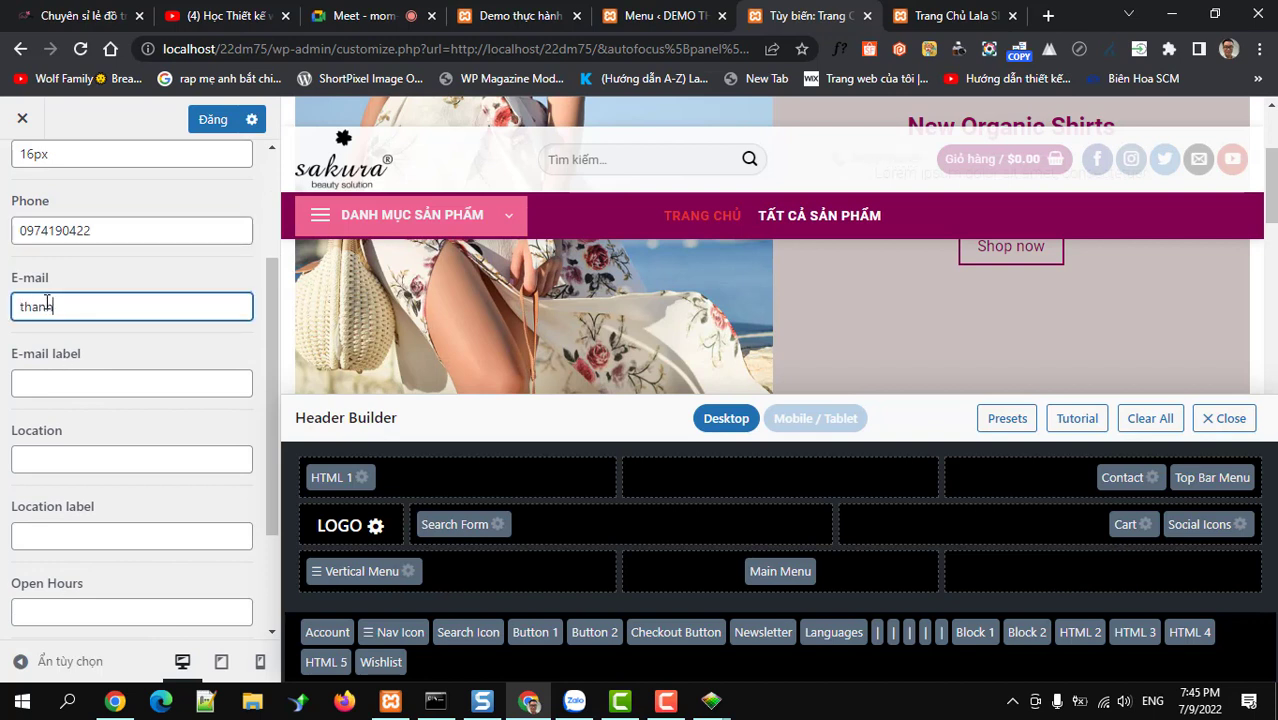
scroll(108, 379, down, 2)
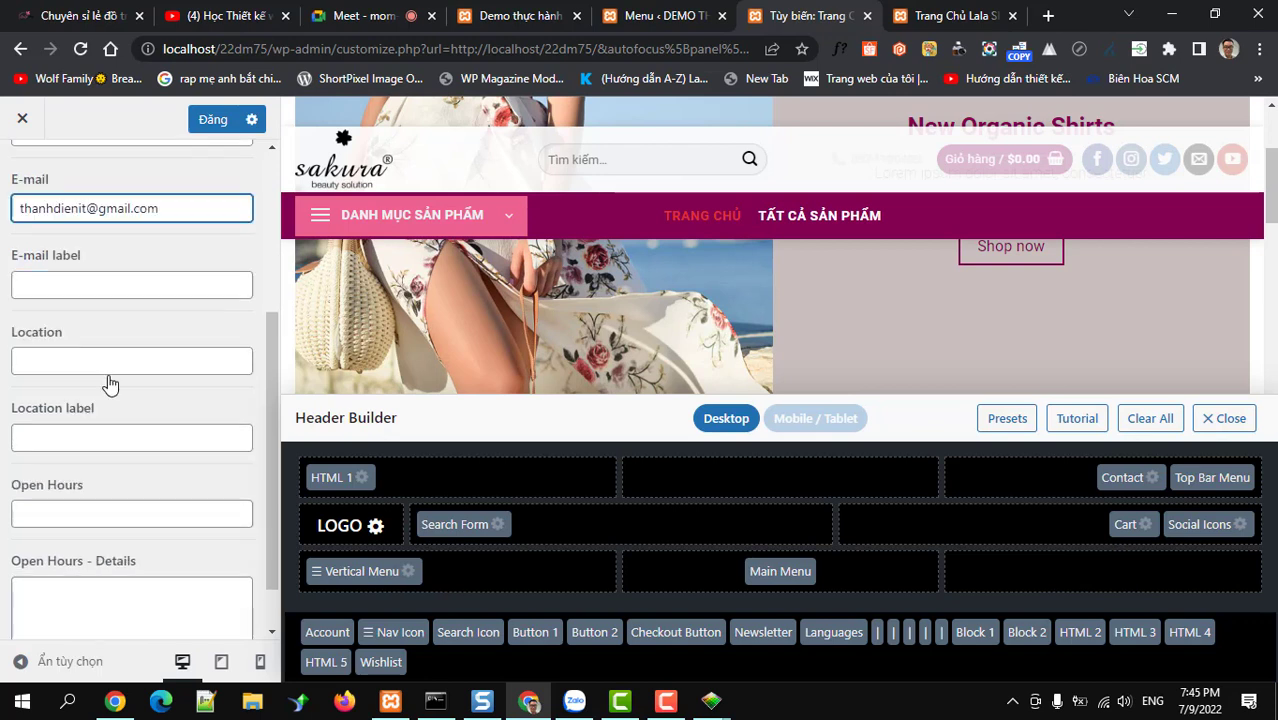
scroll(114, 399, up, 3)
scroll(120, 349, up, 1)
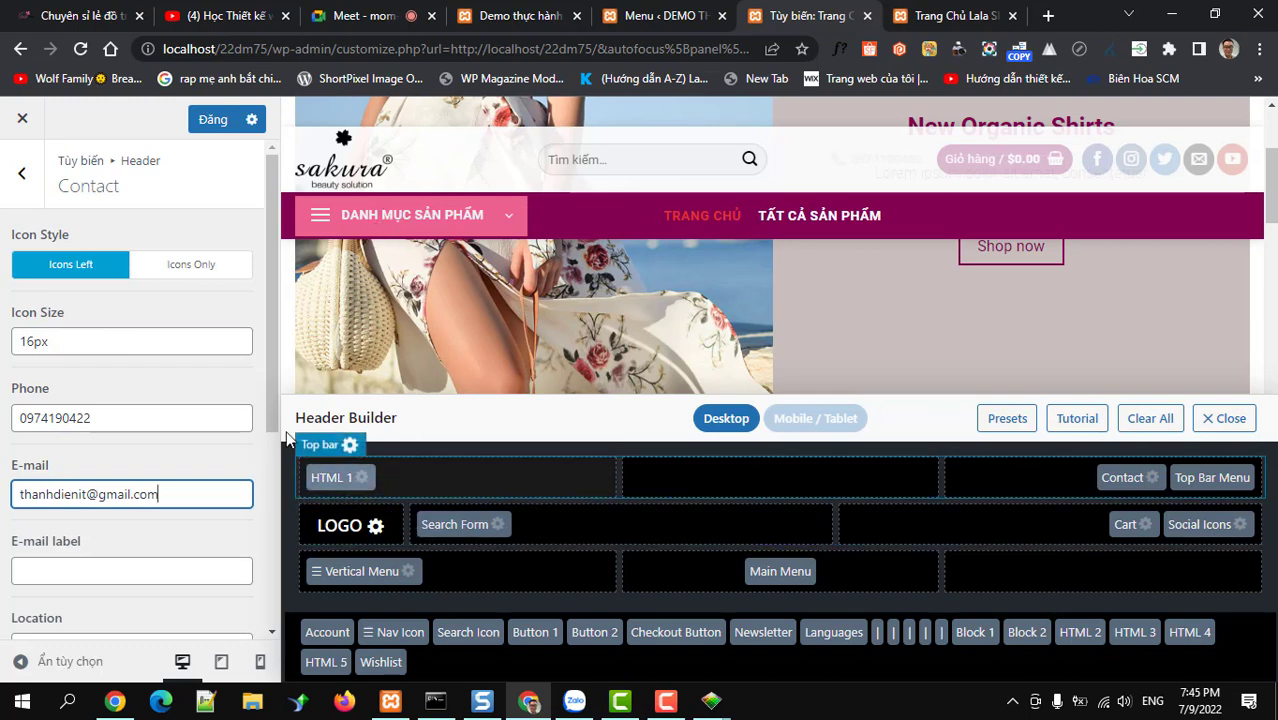
mouse_move(350, 450)
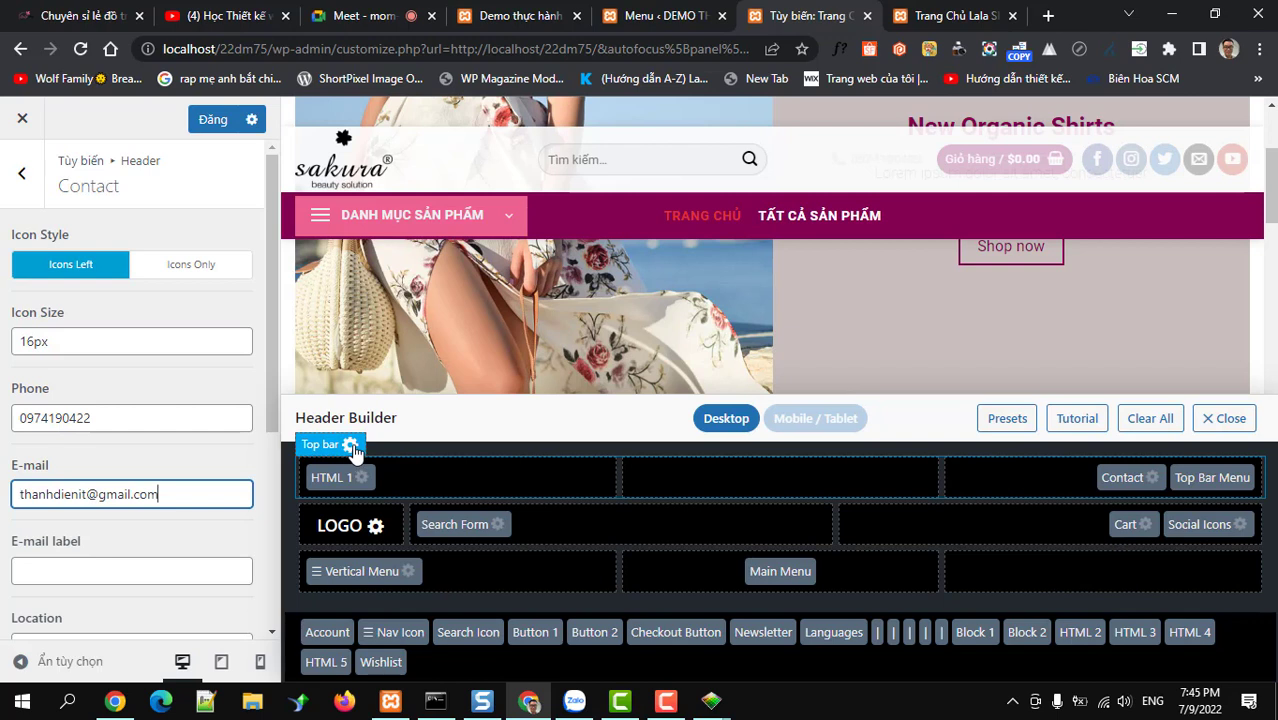
Enable the top bar in its settings and publish the header changes with Đăng
click(336, 452)
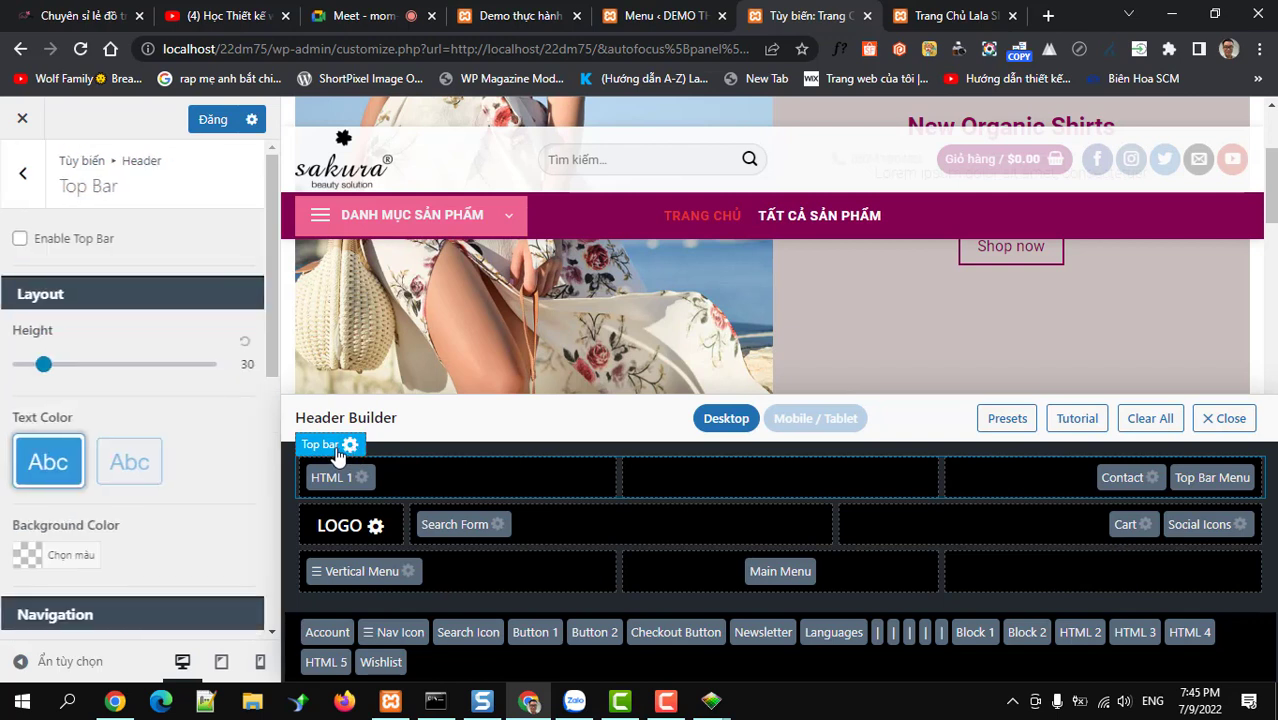
click(52, 244)
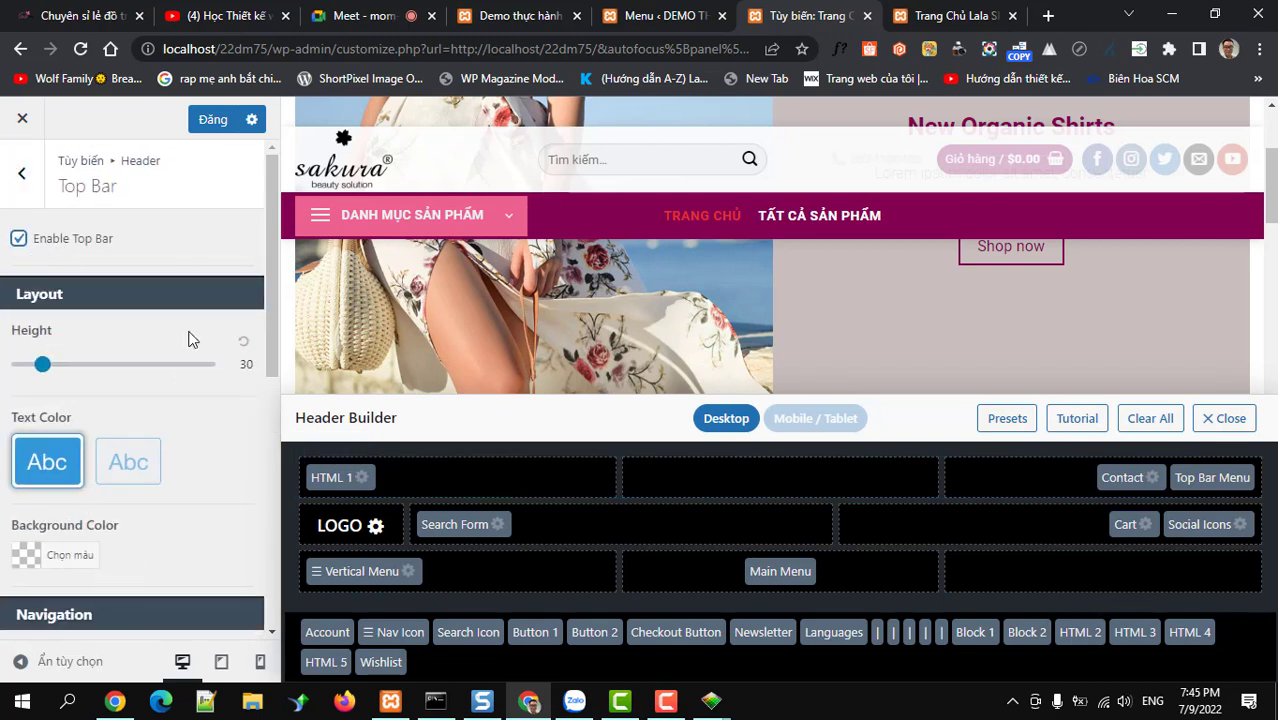
click(207, 122)
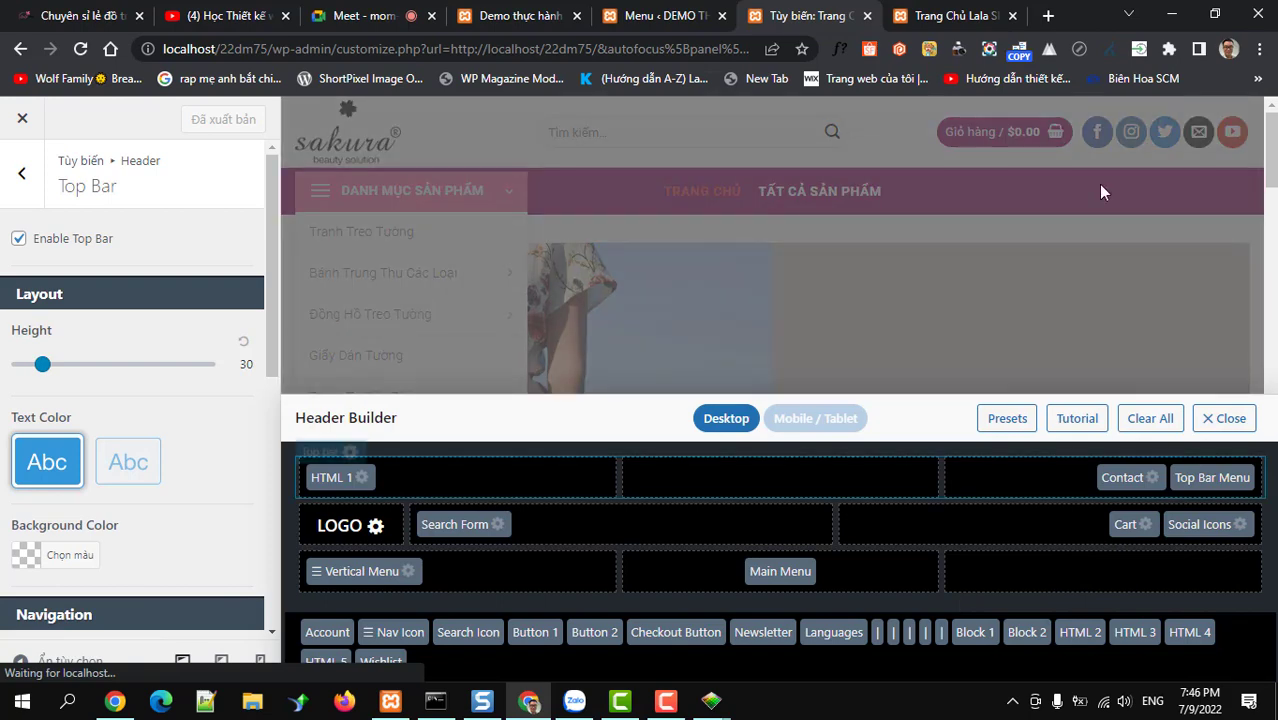
Reload the homepage, compare its new top bar with lala.com.vn, then open HTML 1's settings
click(931, 16)
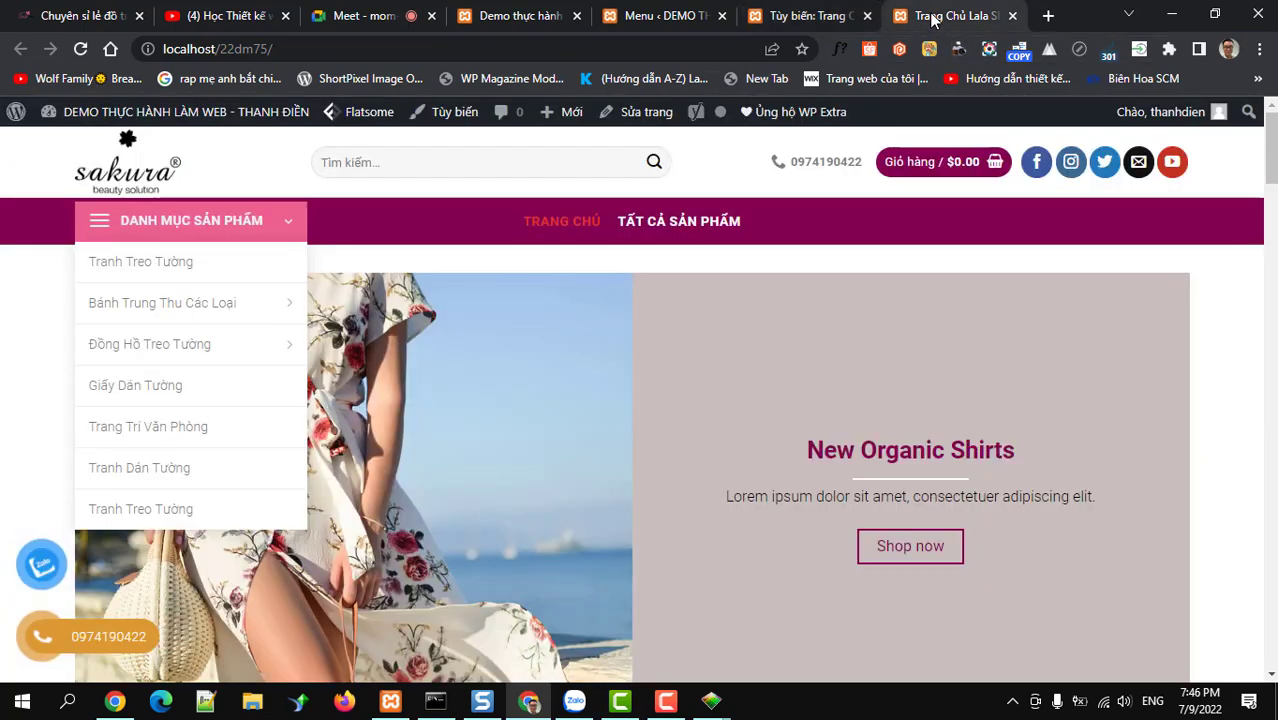
click(80, 50)
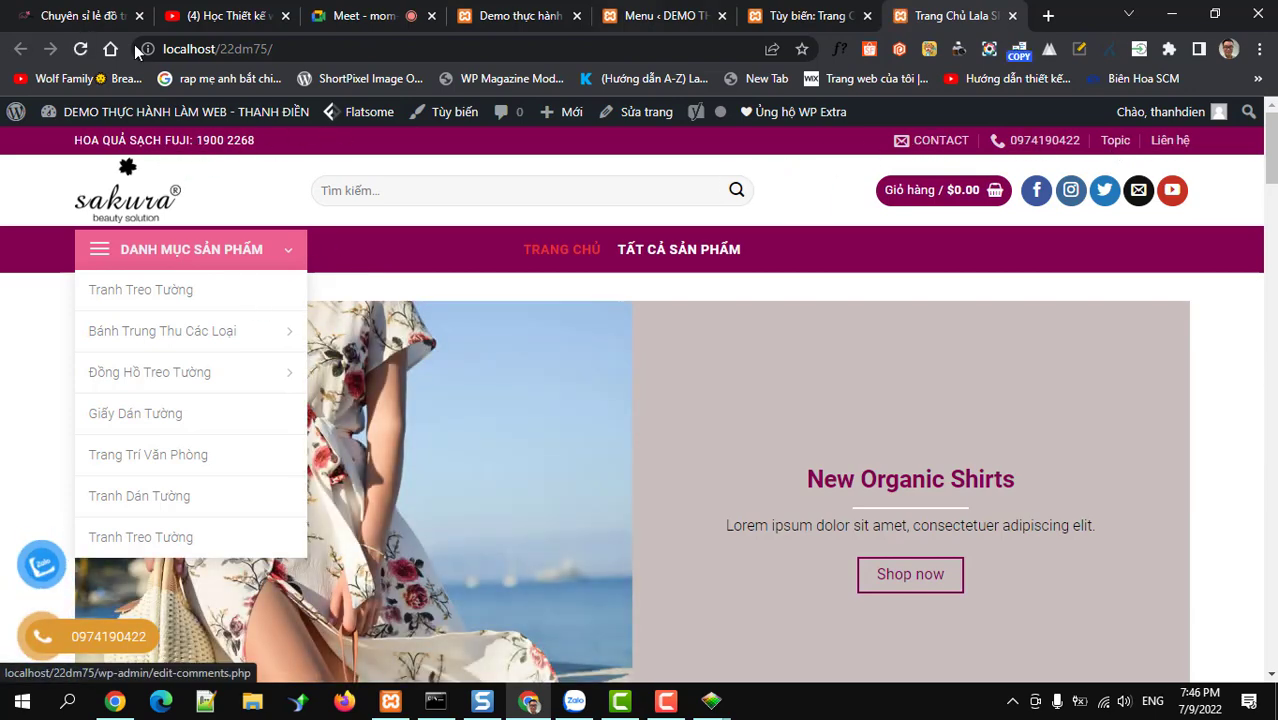
click(80, 16)
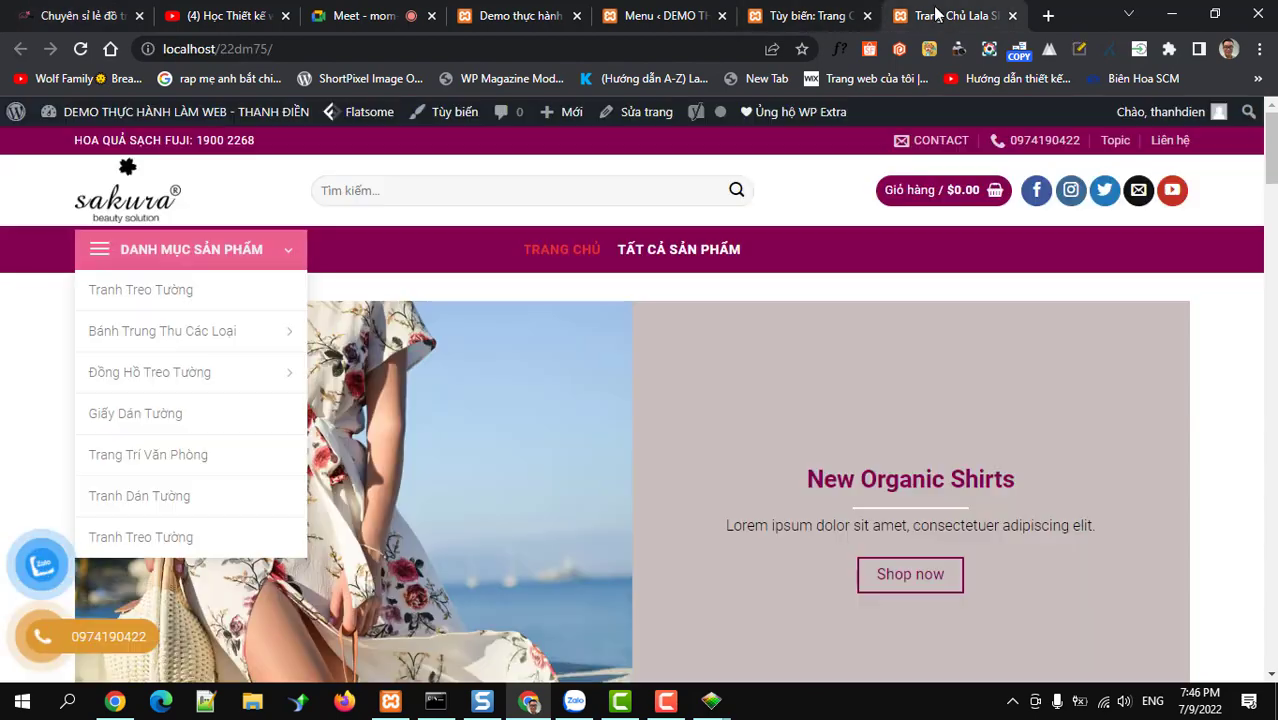
click(950, 16)
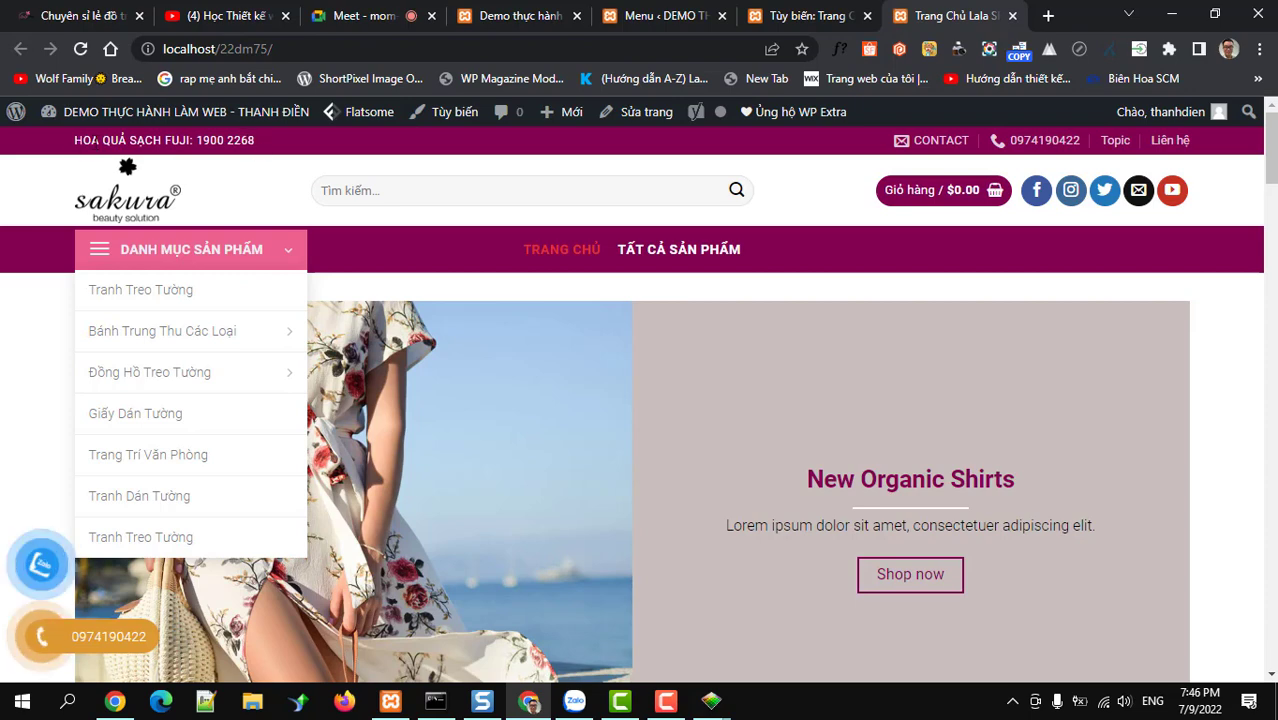
click(786, 16)
click(362, 478)
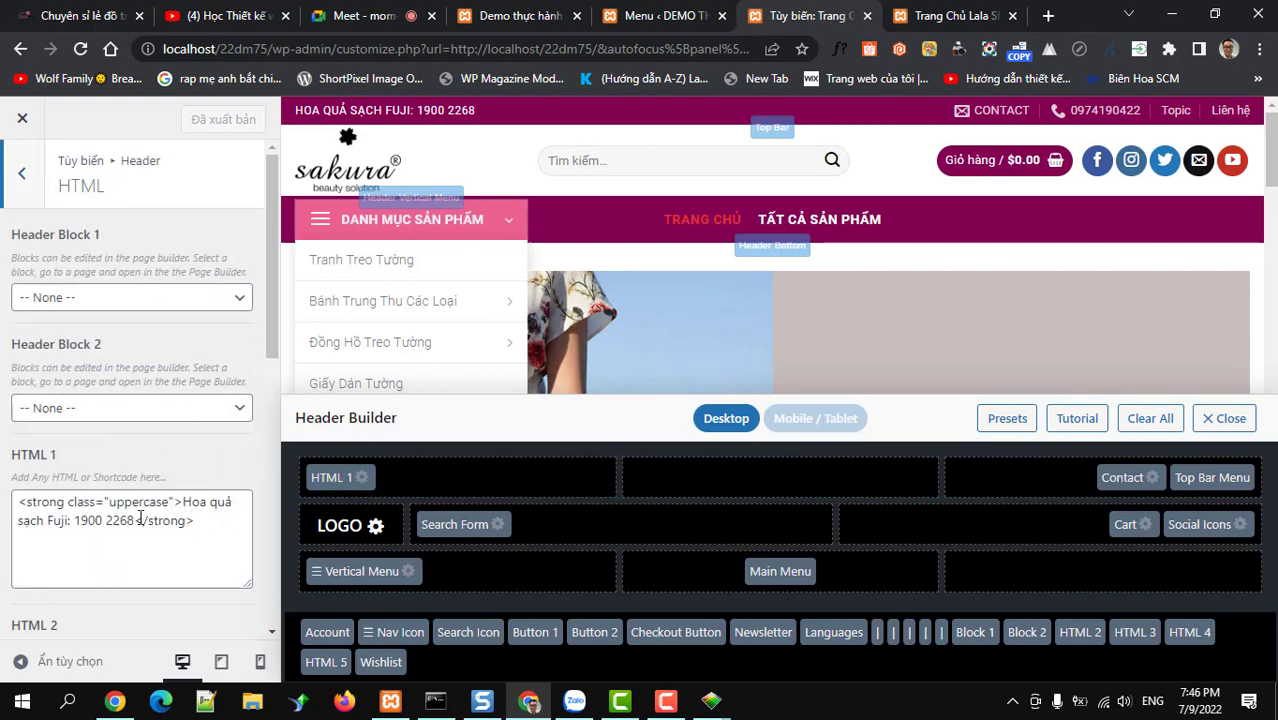
click(940, 18)
scroll(340, 427, down, 4)
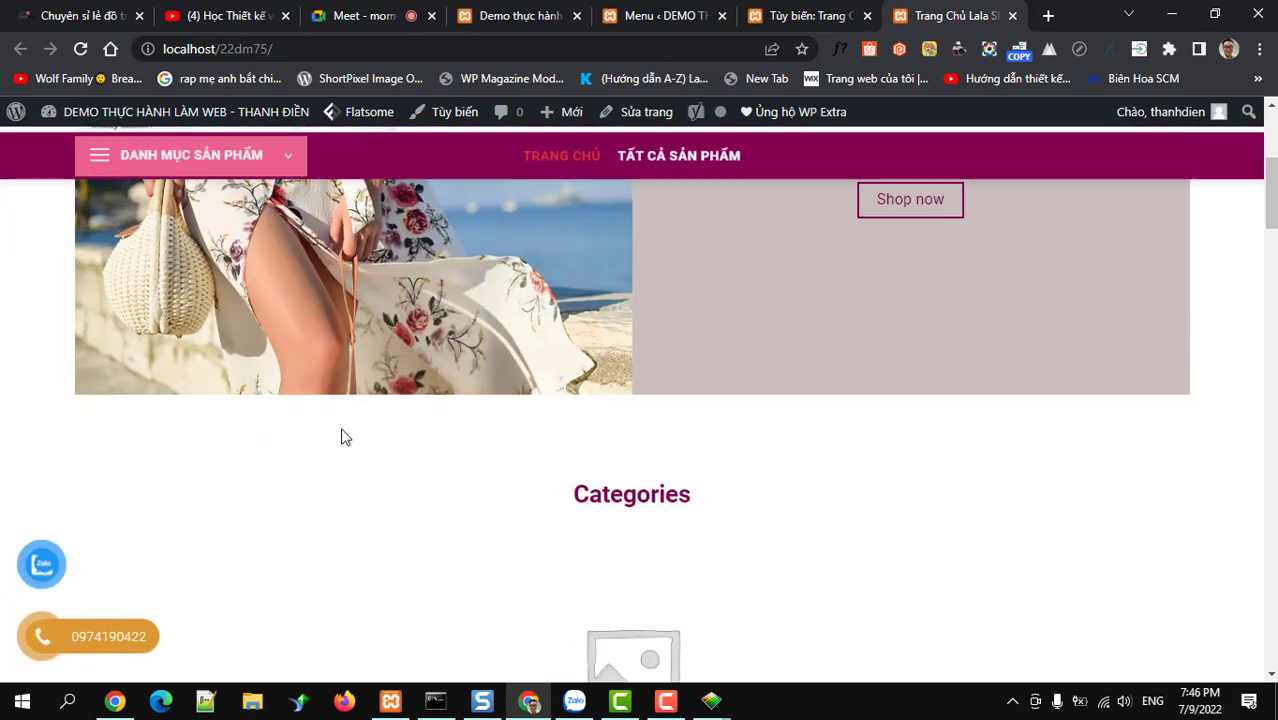
scroll(341, 433, up, 3)
scroll(341, 436, up, 1)
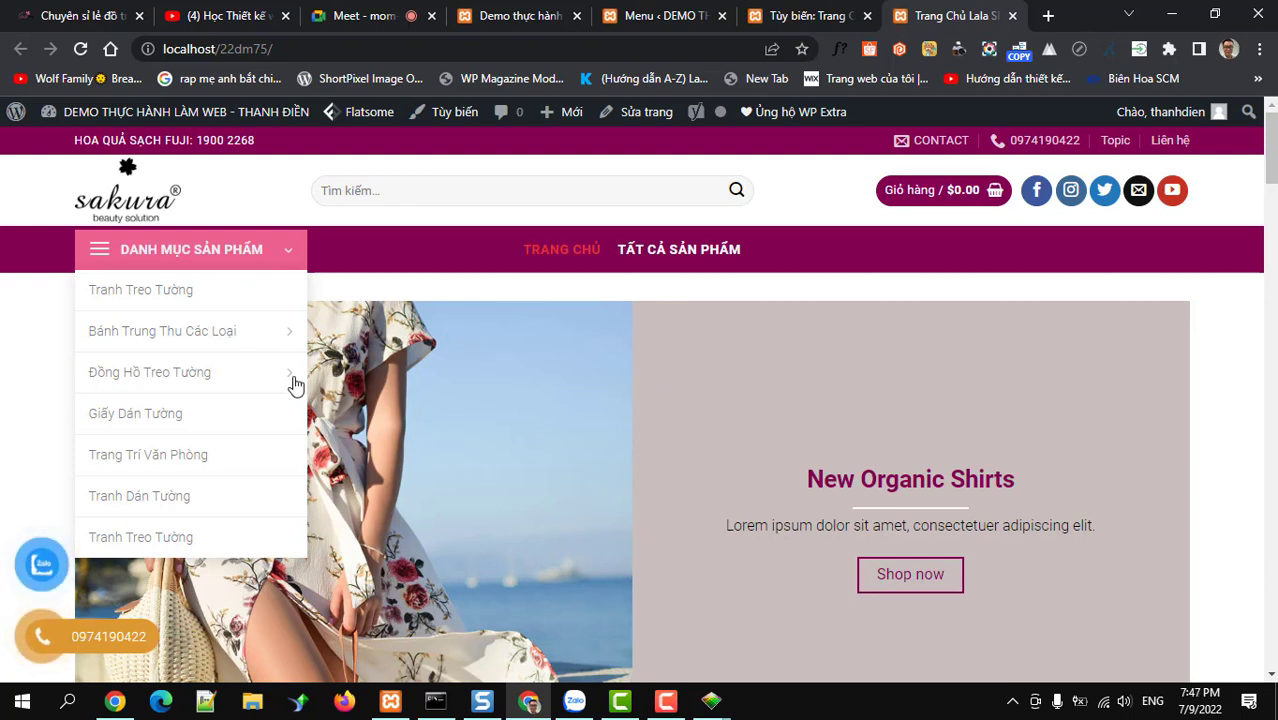
mouse_move(295, 385)
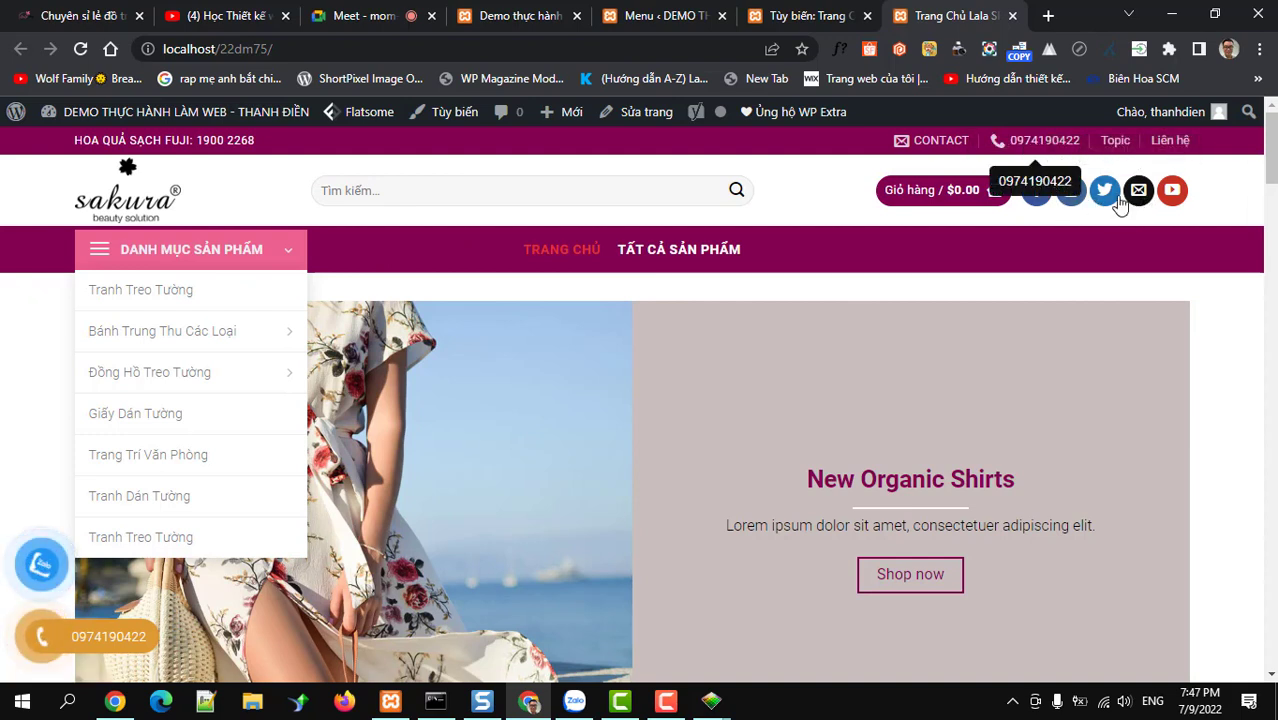
click(772, 15)
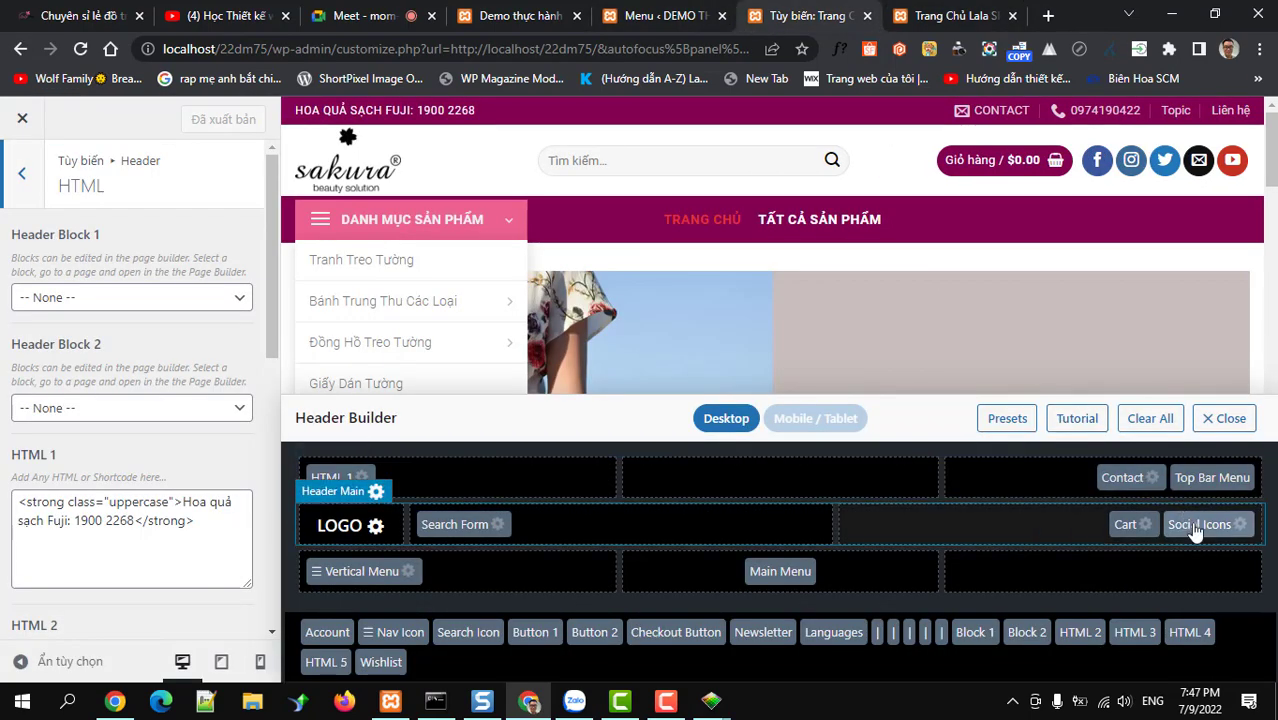